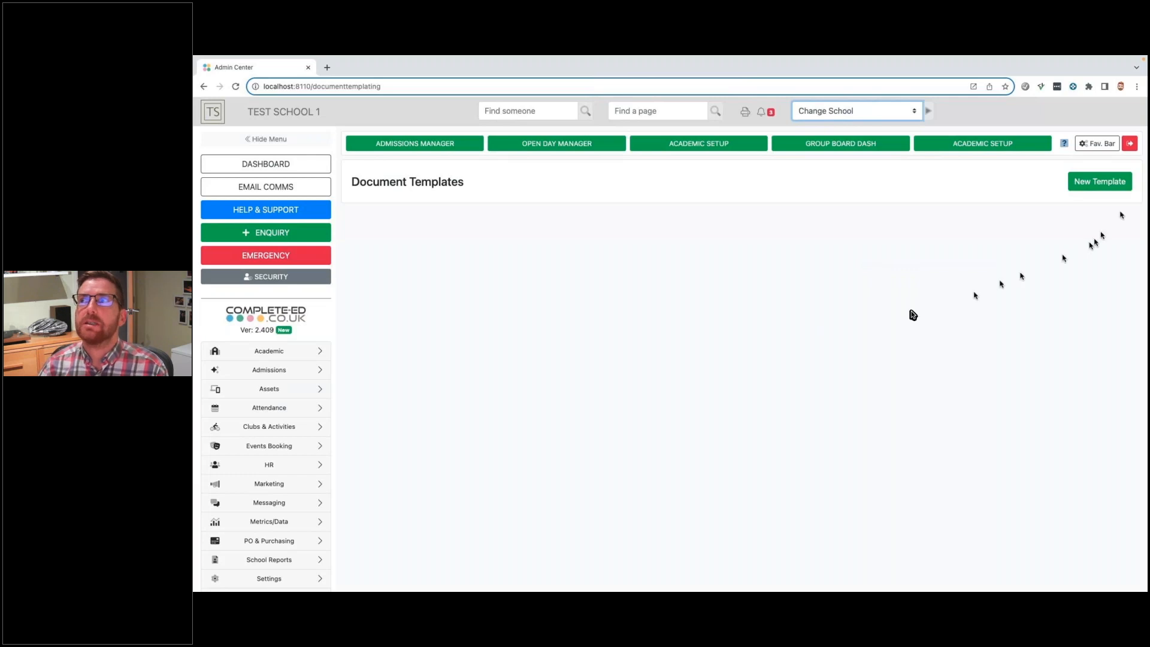
- Start a new document template named "Registration Form" and assign it to the Admissions category
{"action": "left_click", "coordinate": [1116, 187]}
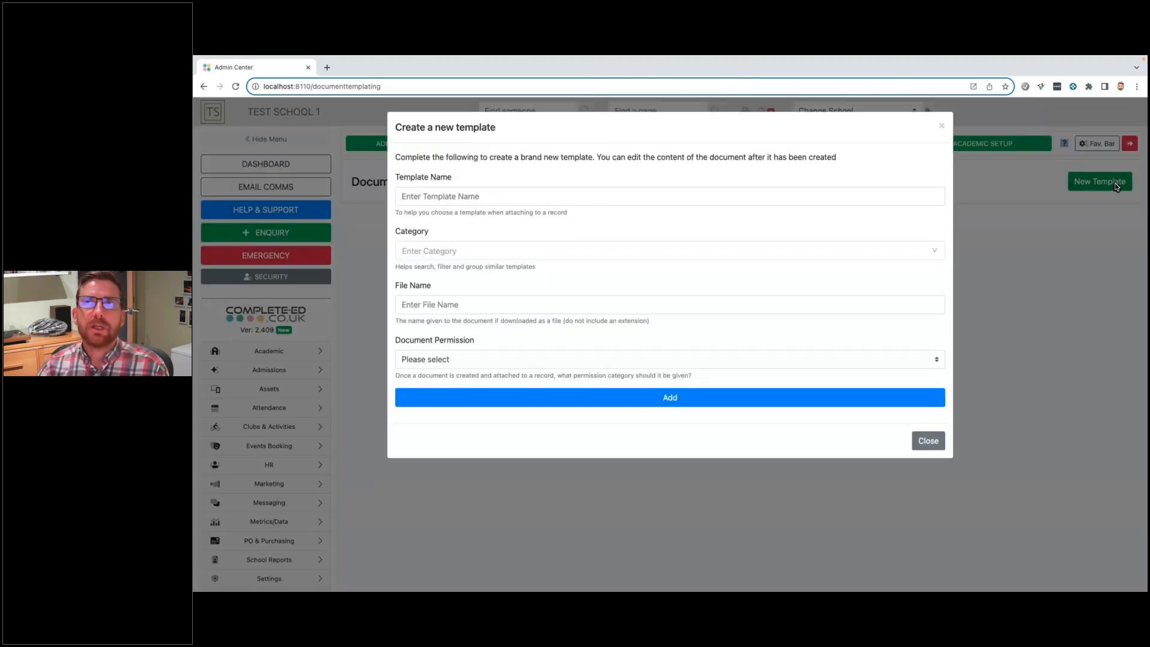
{"action": "left_click", "coordinate": [473, 196]}
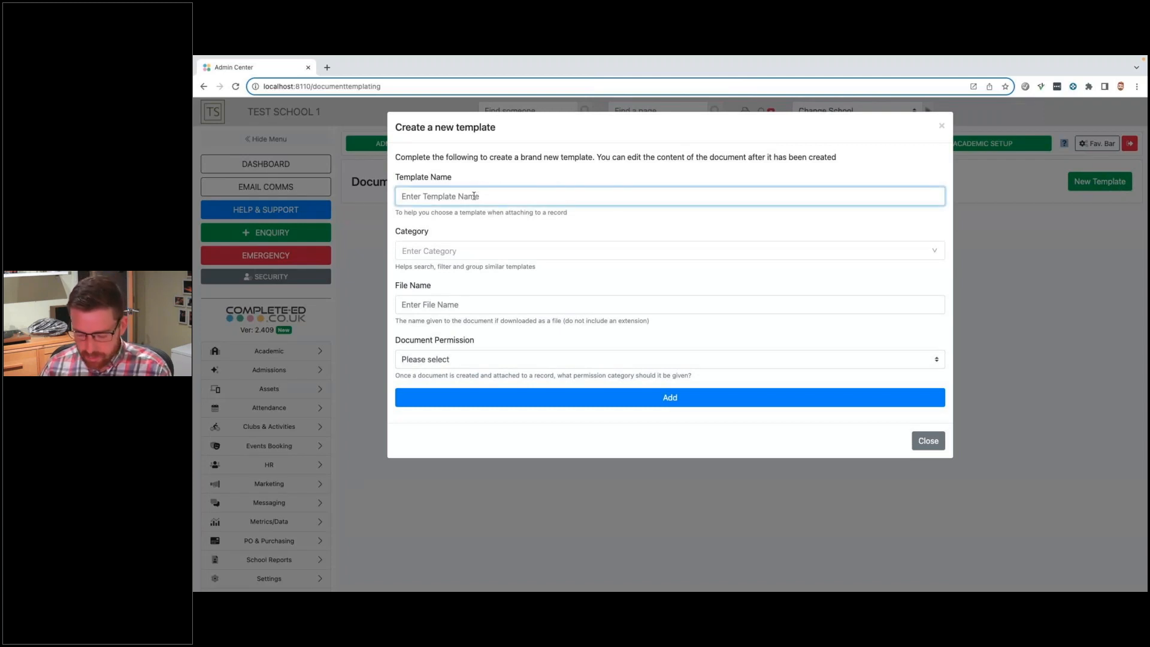
{"action": "type", "text": "Registration Pack"}
{"action": "key", "text": "BackSpace"}
{"action": "key", "text": "BackSpace"}
{"action": "key", "text": "BackSpace"}
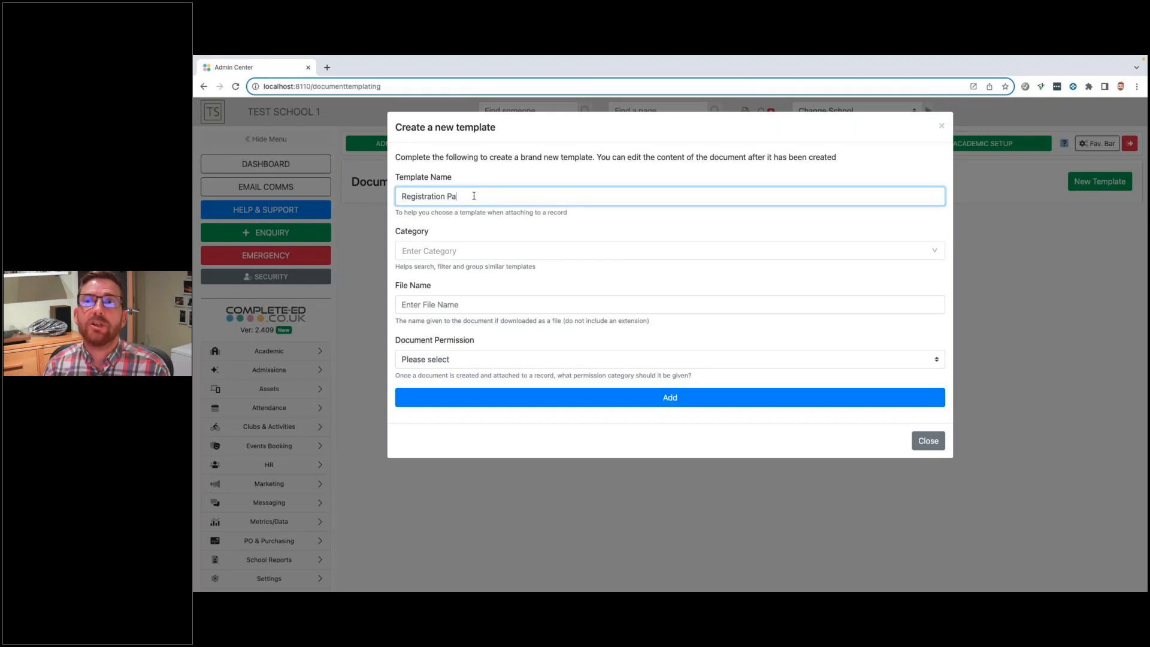
{"action": "type", "text": "Form"}
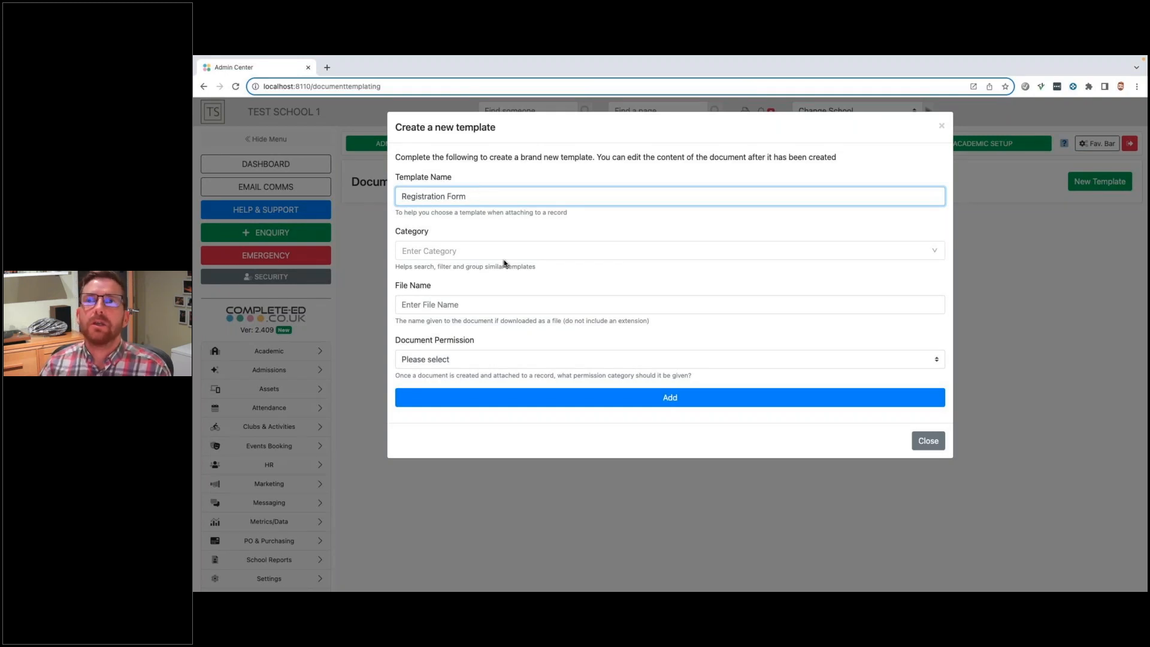
{"action": "left_click", "coordinate": [484, 252]}
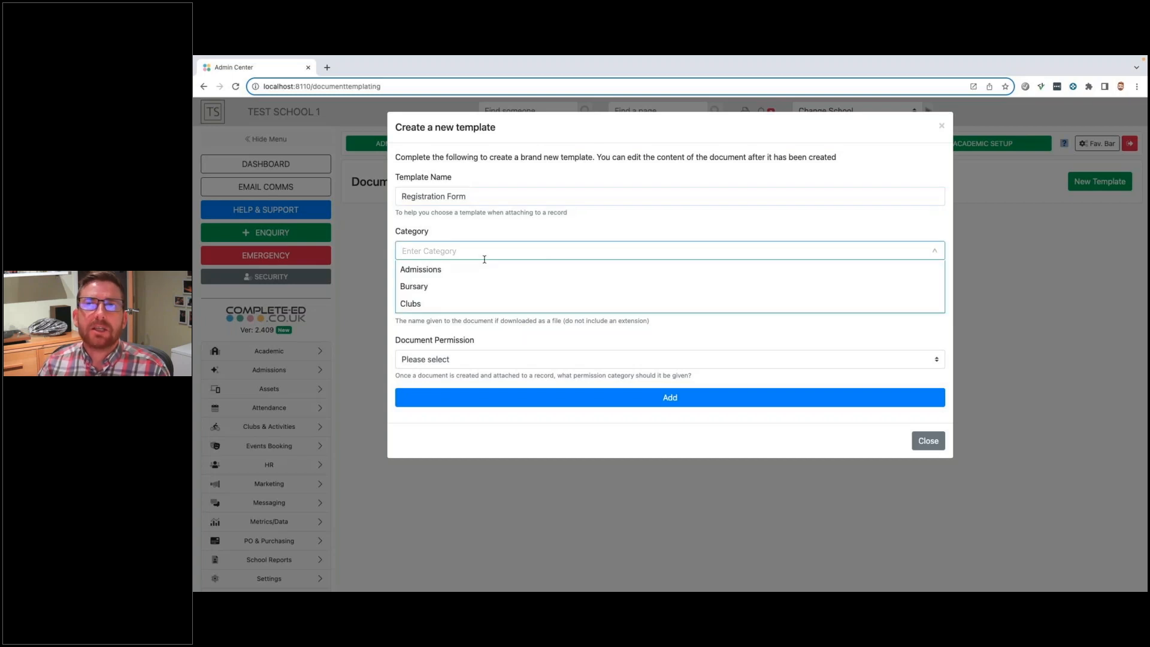
{"action": "left_click", "coordinate": [467, 269]}
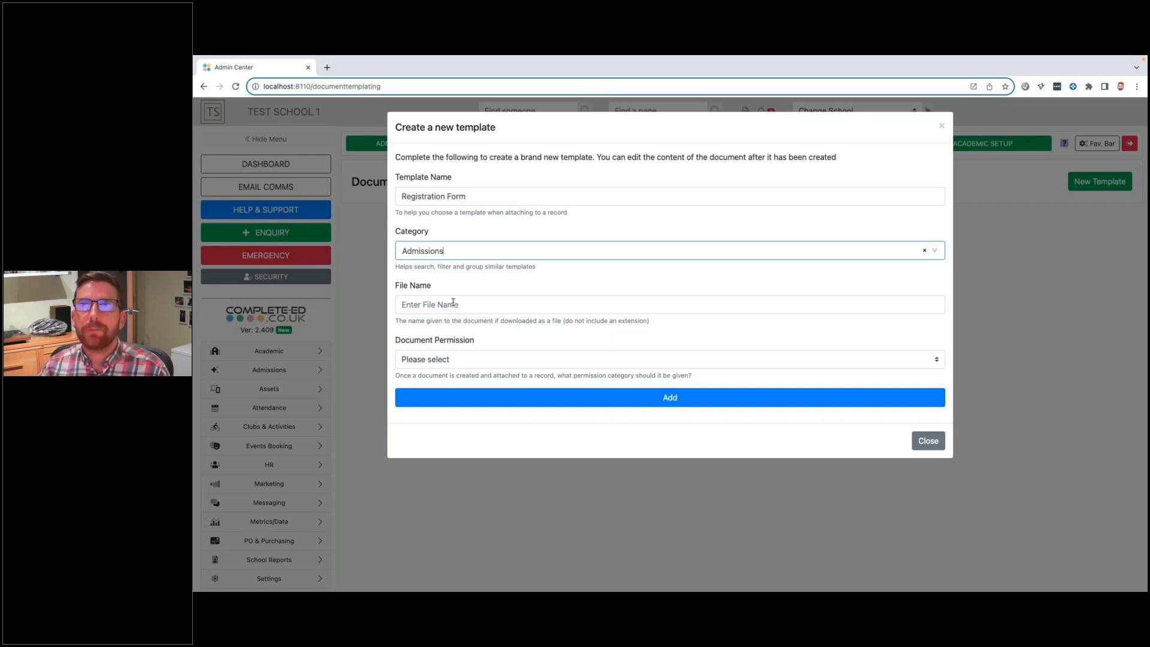
- Set the file name to "registrationForm" and the document permission to Admissions (pre-consent), and add the template
{"action": "left_click", "coordinate": [527, 299]}
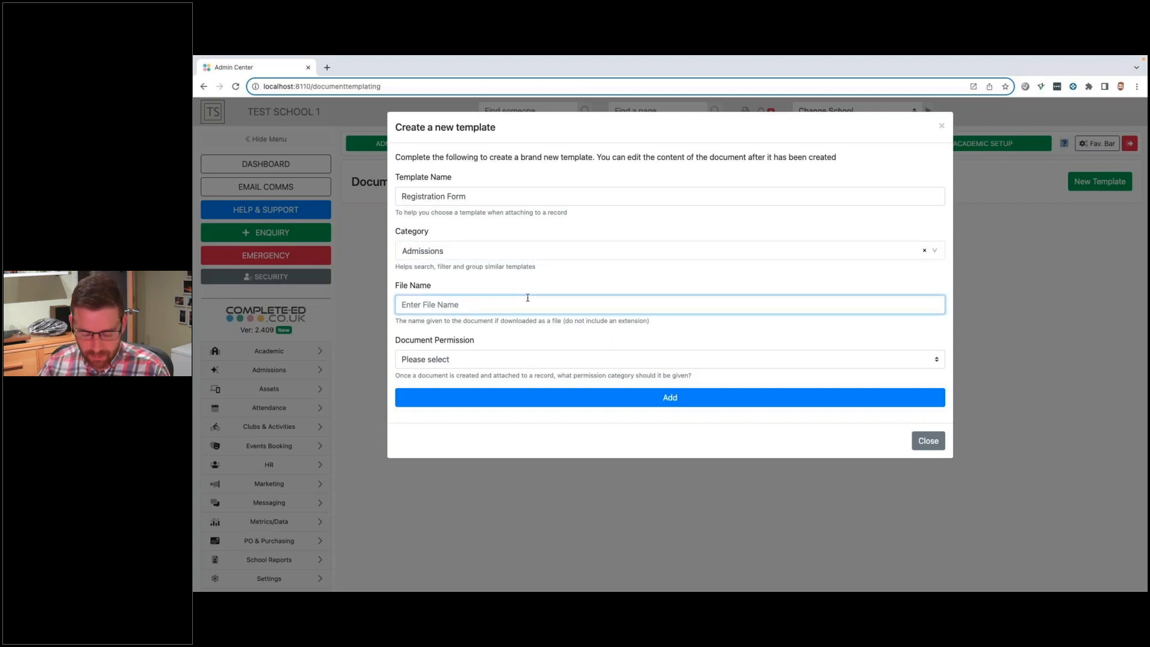
{"action": "type", "text": "r"}
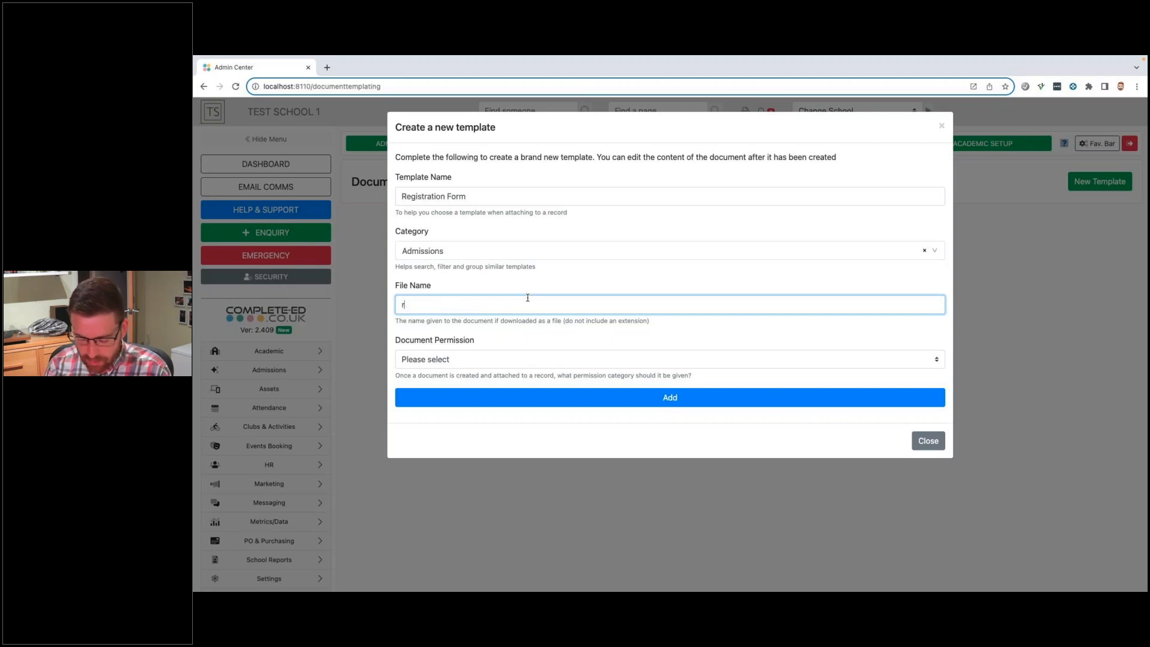
{"action": "type", "text": "egistrat"}
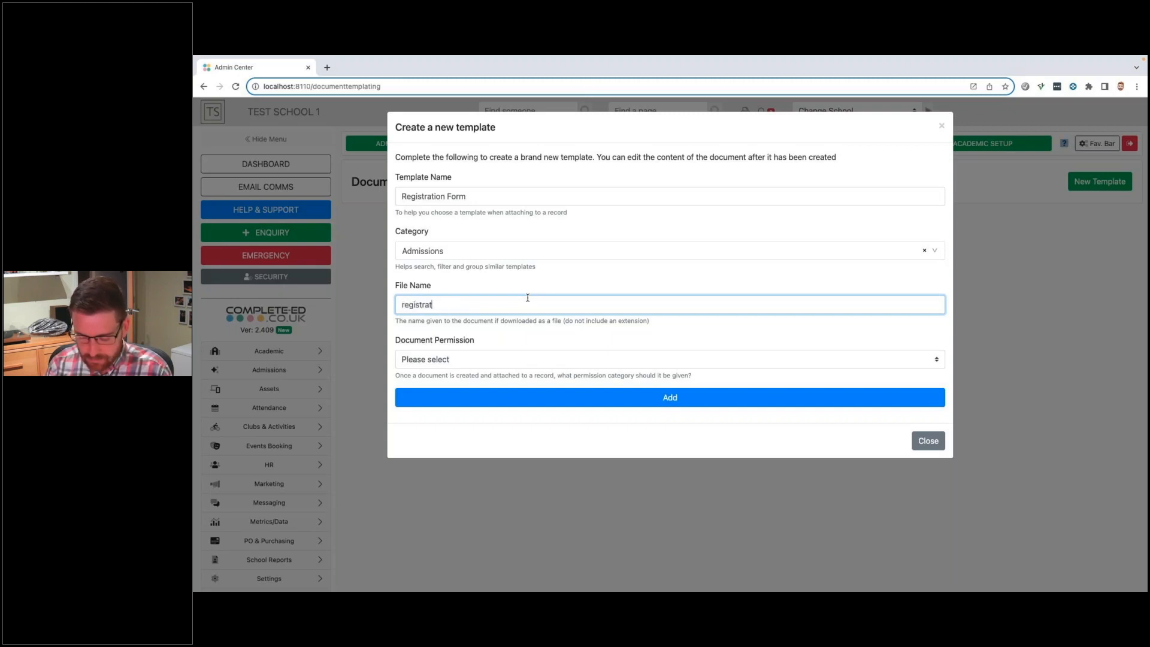
{"action": "type", "text": "ionform"}
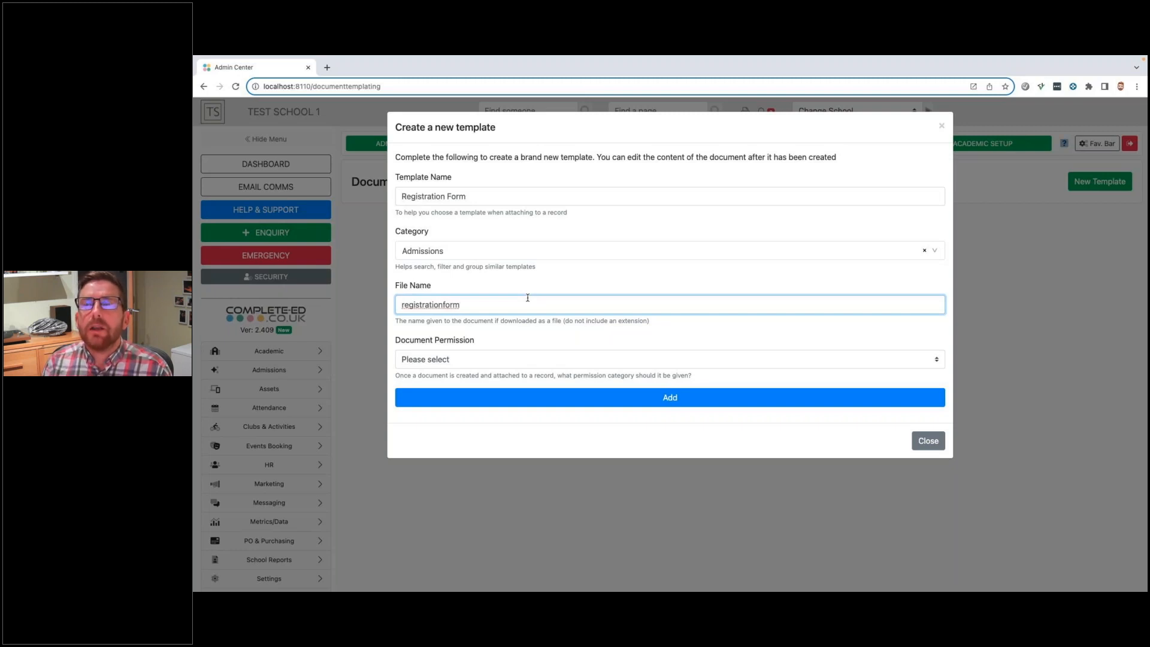
{"action": "key", "text": "BackSpace"}
{"action": "type", "text": "F"}
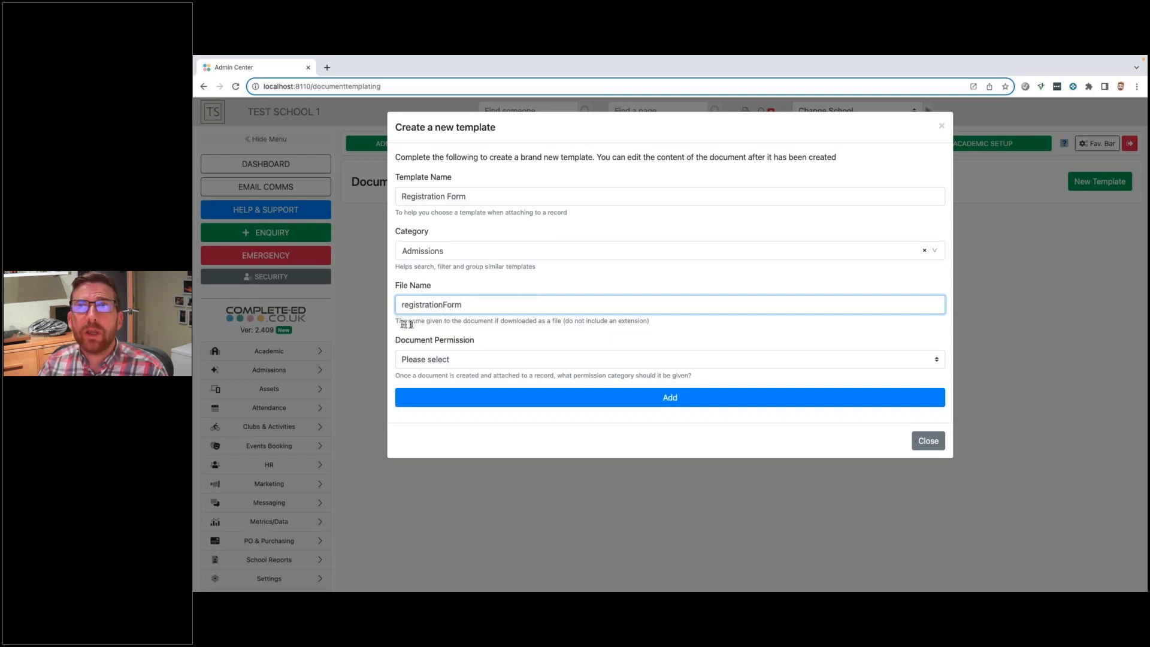
{"action": "left_click", "coordinate": [457, 359]}
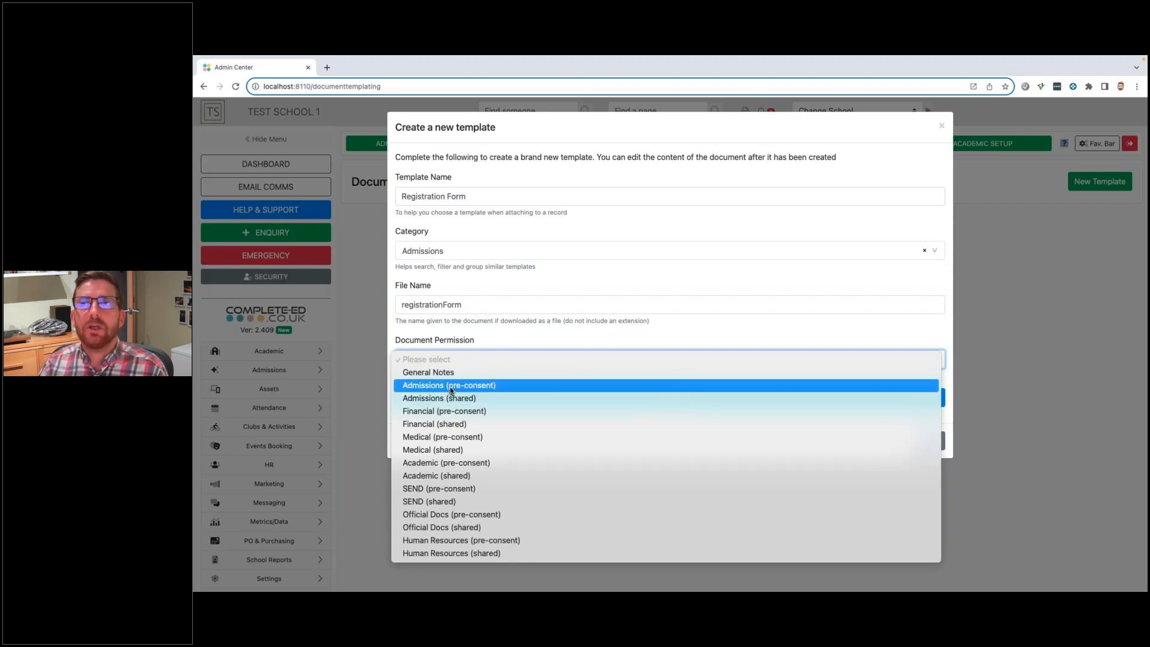
{"action": "left_click", "coordinate": [451, 386]}
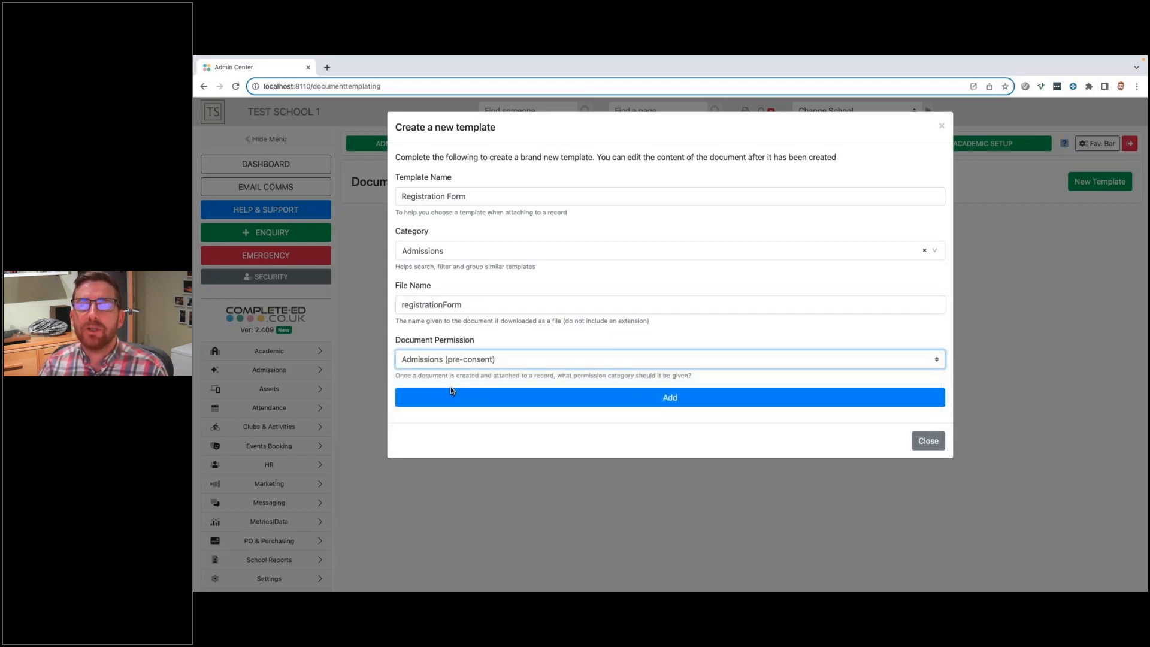
{"action": "left_click", "coordinate": [685, 400]}
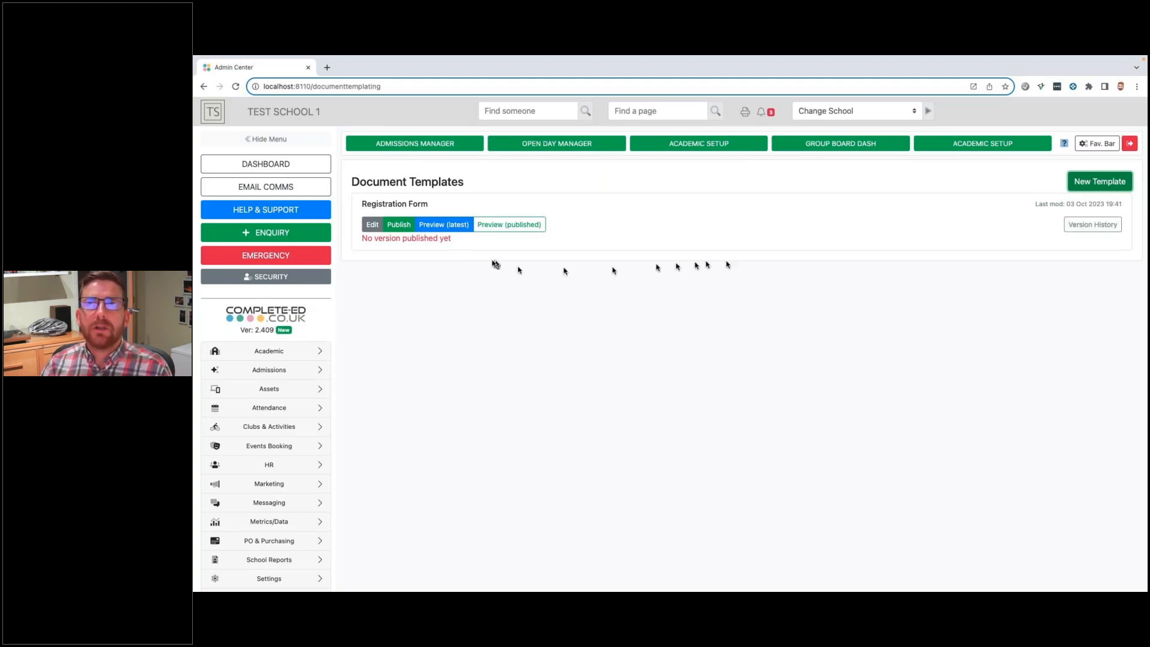
- Open the Registration Form template for editing and add a Text Block content row
{"action": "left_click", "coordinate": [373, 225]}
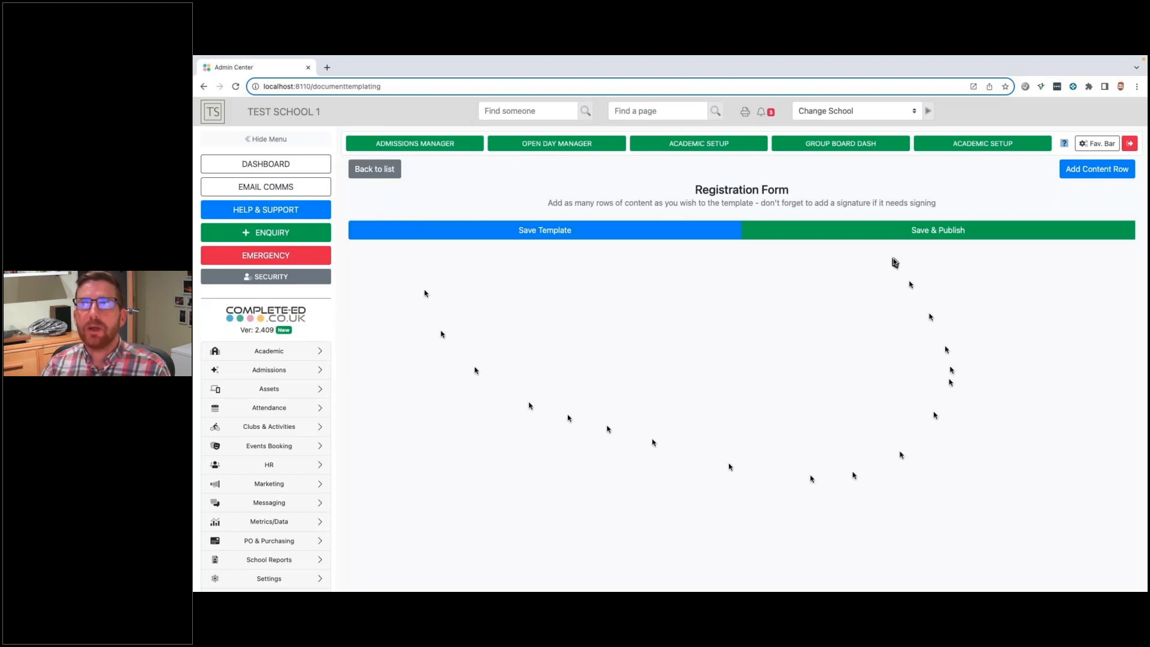
{"action": "left_click", "coordinate": [1083, 171]}
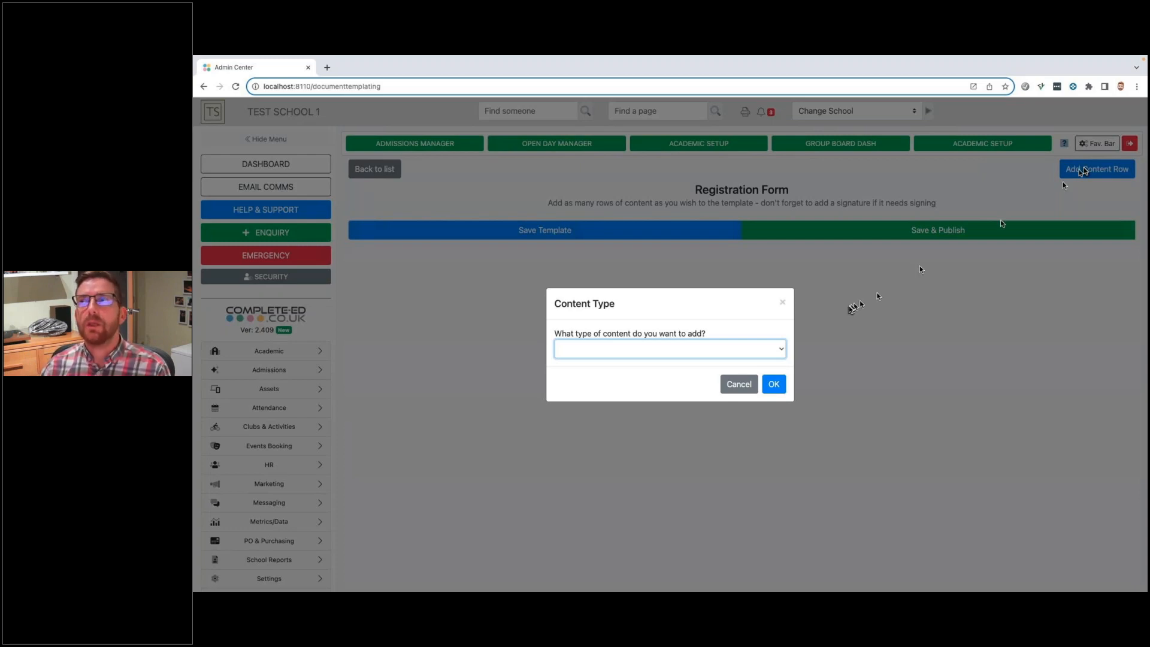
{"action": "left_click", "coordinate": [644, 354]}
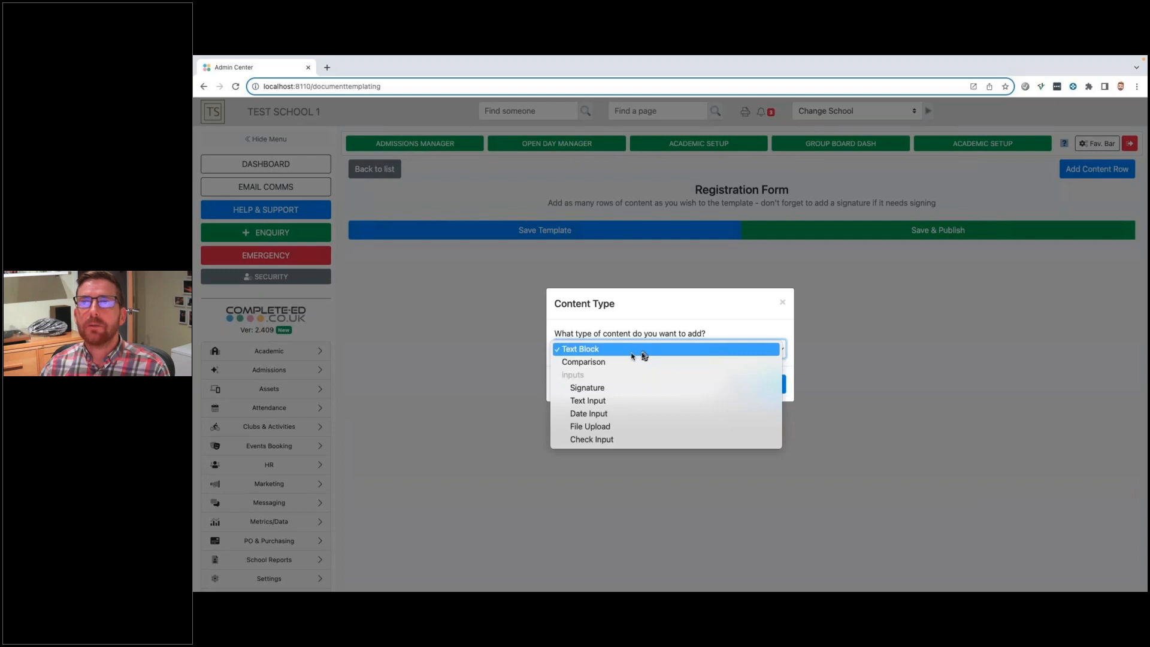
{"action": "left_click", "coordinate": [591, 352]}
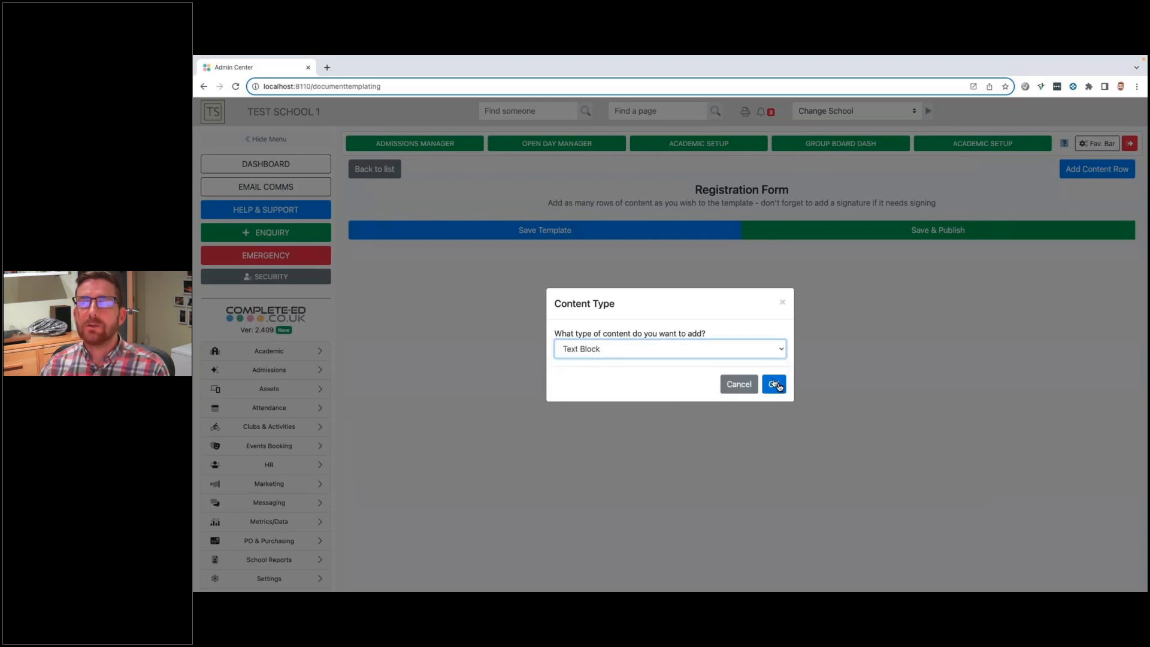
{"action": "left_click", "coordinate": [774, 385]}
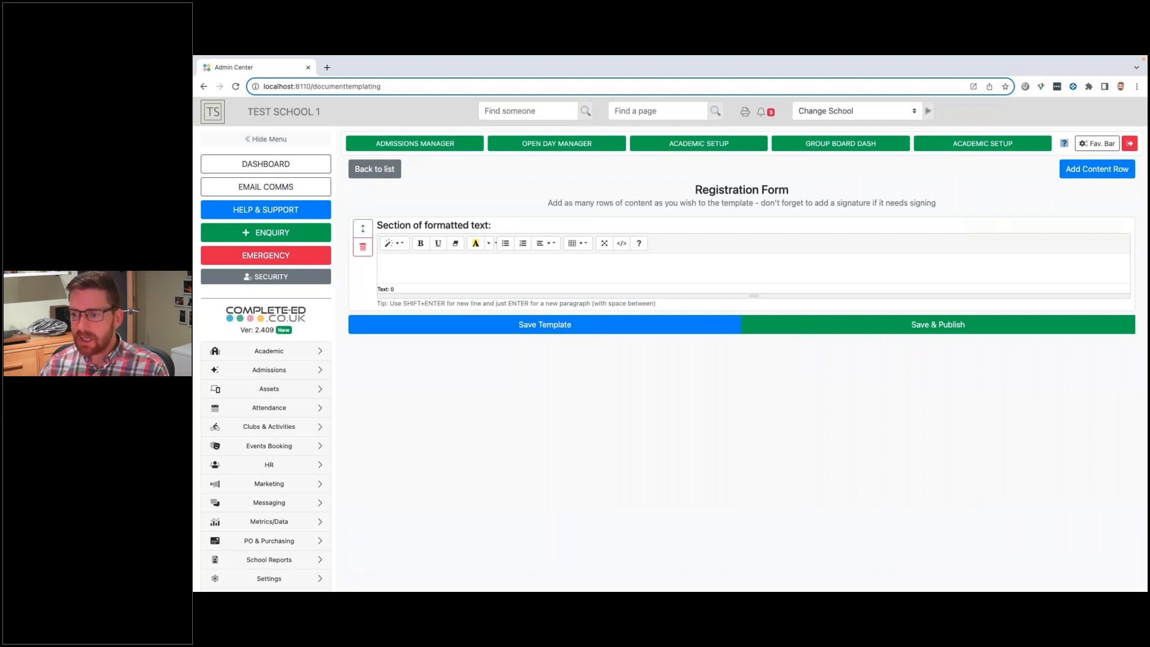
- Insert the prepared "SPECIFIC PERMISSIONS" heading and its paragraph on taking images/video of the child into the text block
{"action": "key", "text": "super+Tab"}
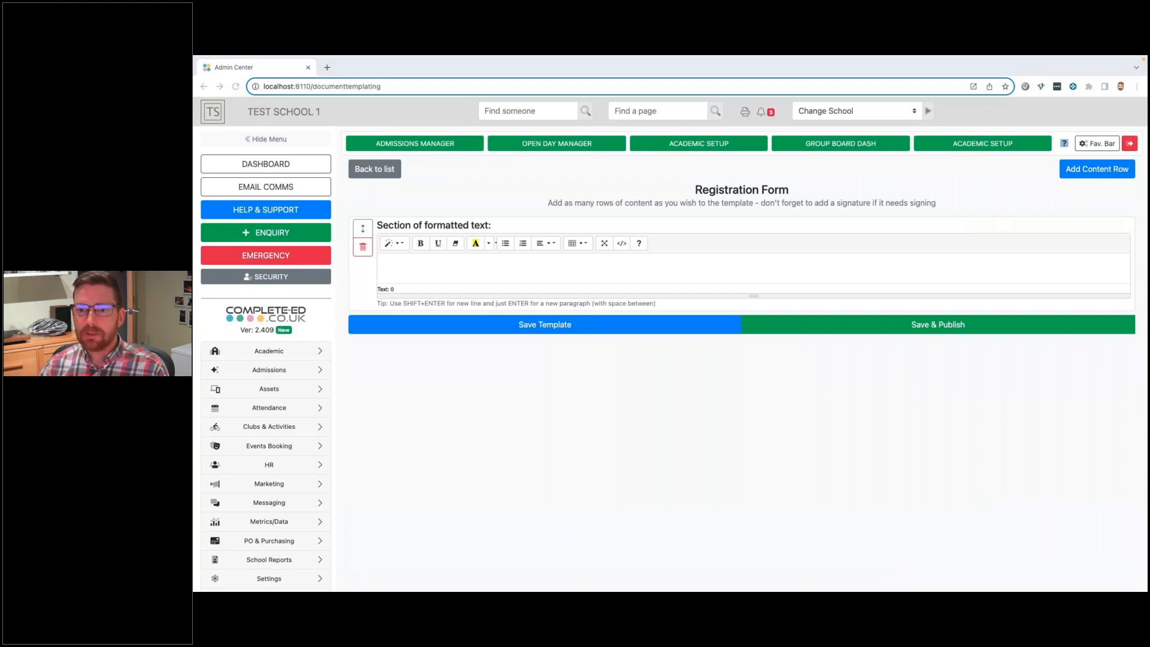
{"action": "key", "text": "super+Tab"}
{"action": "type", "text": "SPECIFIC PERMISSIONS We would like to ask for permission to take images/video of your child. As well as for administrative and child-safety purposes, images are also used in prospectuses, in our newsletter, on the school website, in news articles, advertising and on our social media platforms. We never name children and the vast majority of parents enjoy the opportunity to see the exciting experiences their children have at school. Permissions can be reviewed at any time by contacting the School Office."}
{"action": "left_click", "coordinate": [670, 305]}
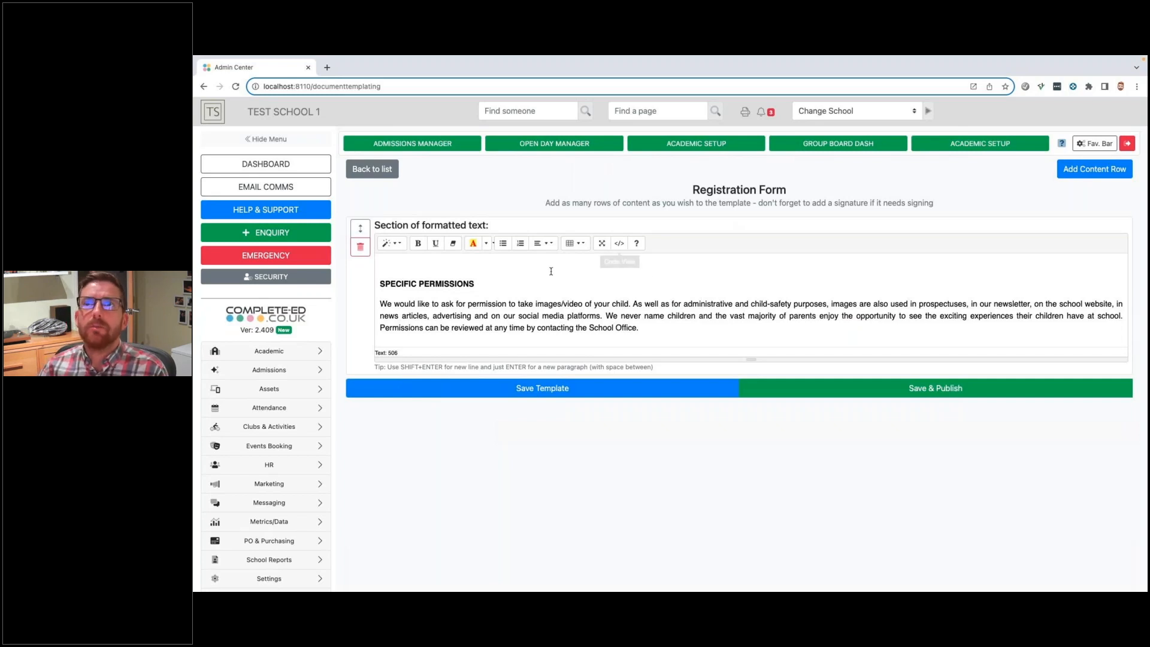
{"action": "left_click_drag", "start_coordinate": [380, 284], "coordinate": [475, 287]}
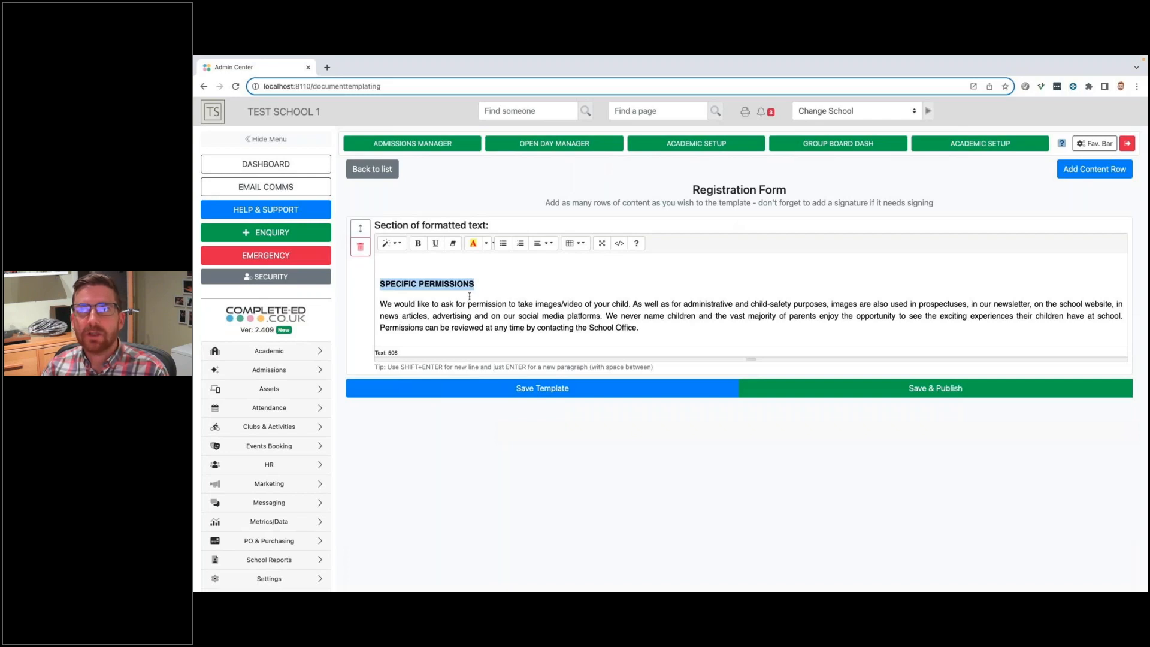
{"action": "left_click", "coordinate": [458, 306]}
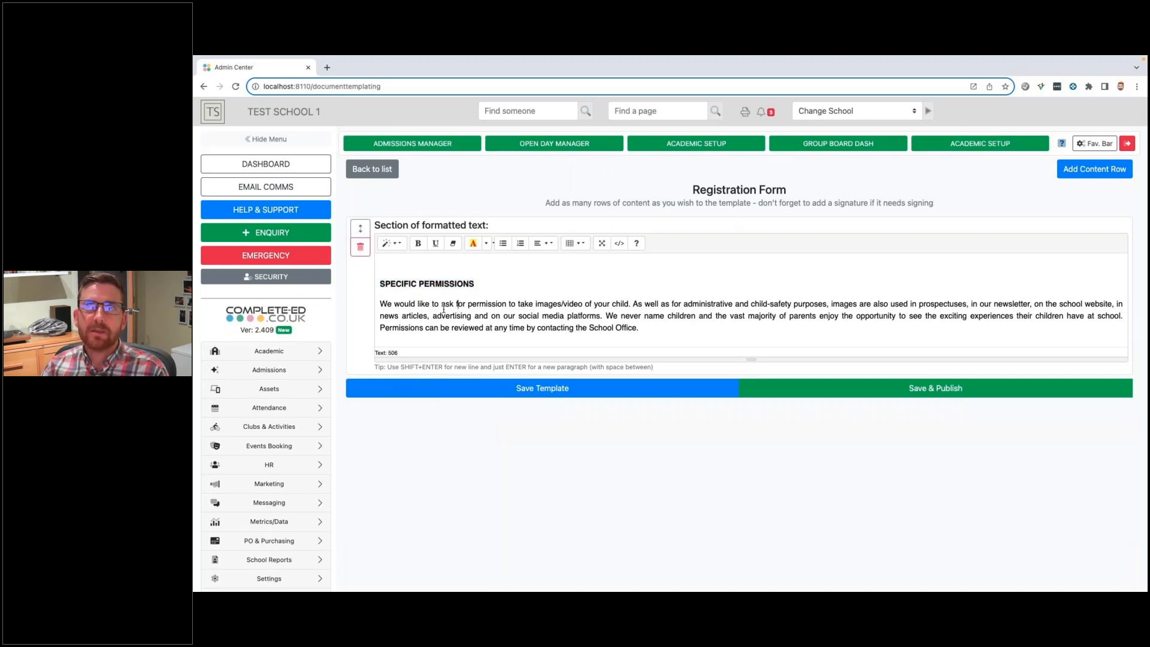
{"action": "left_click", "coordinate": [402, 248]}
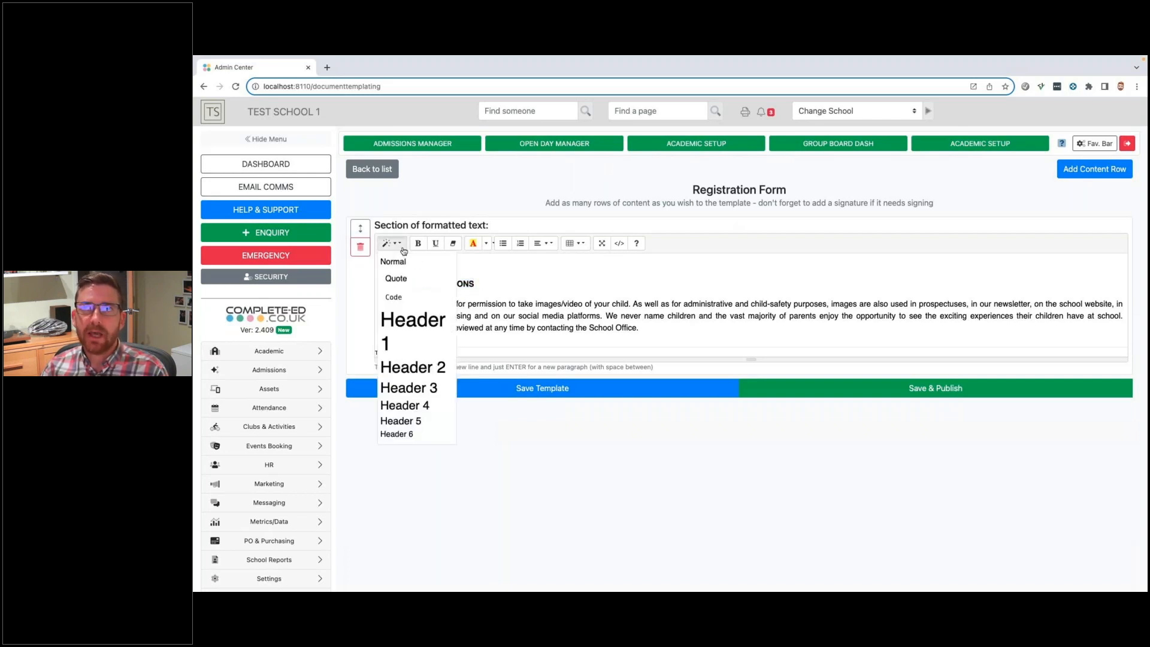
{"action": "left_click", "coordinate": [558, 303]}
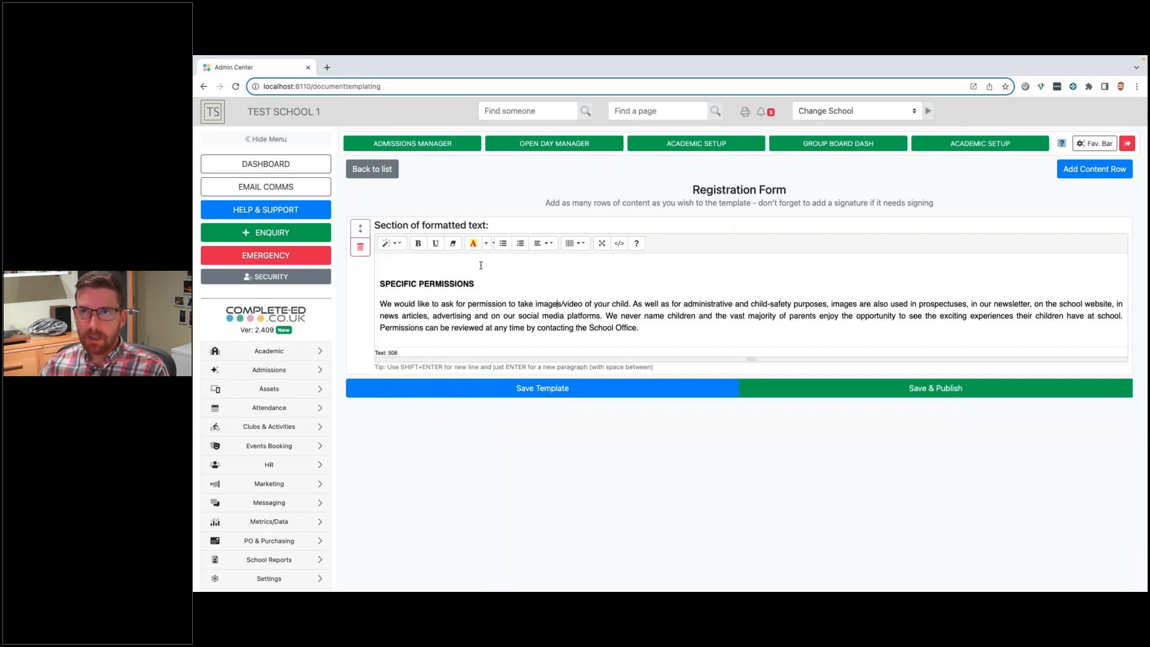
- Make the word "would" in the permissions paragraph bold and underlined
{"action": "left_click_drag", "start_coordinate": [392, 303], "coordinate": [416, 303]}
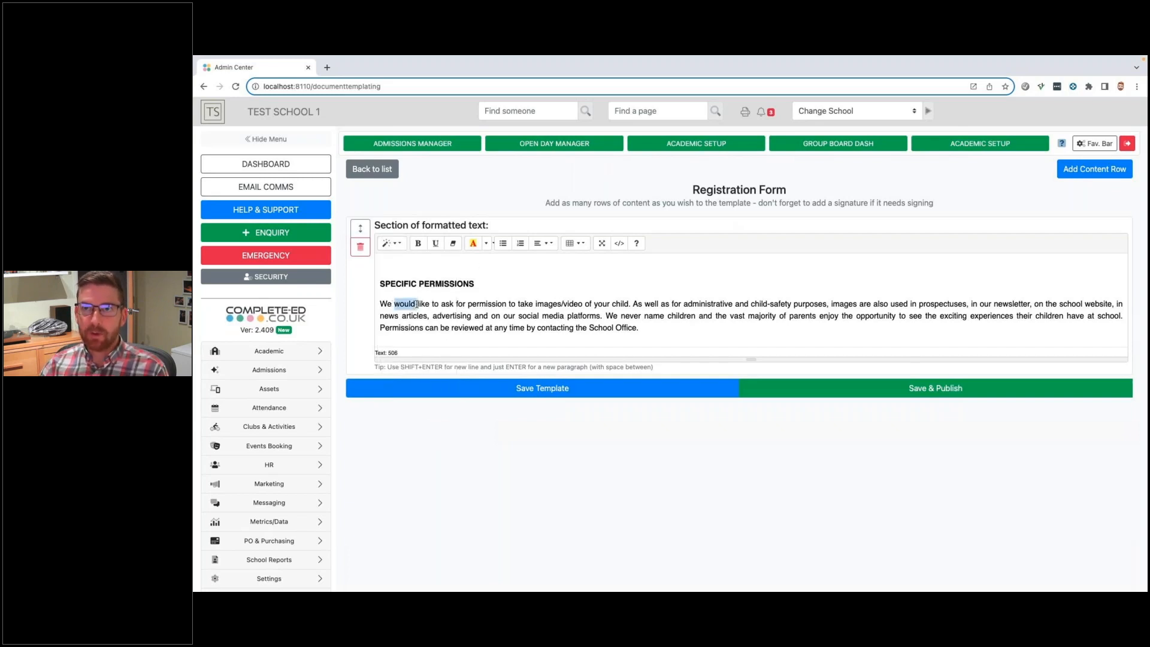
{"action": "left_click", "coordinate": [418, 244]}
{"action": "left_click", "coordinate": [436, 244]}
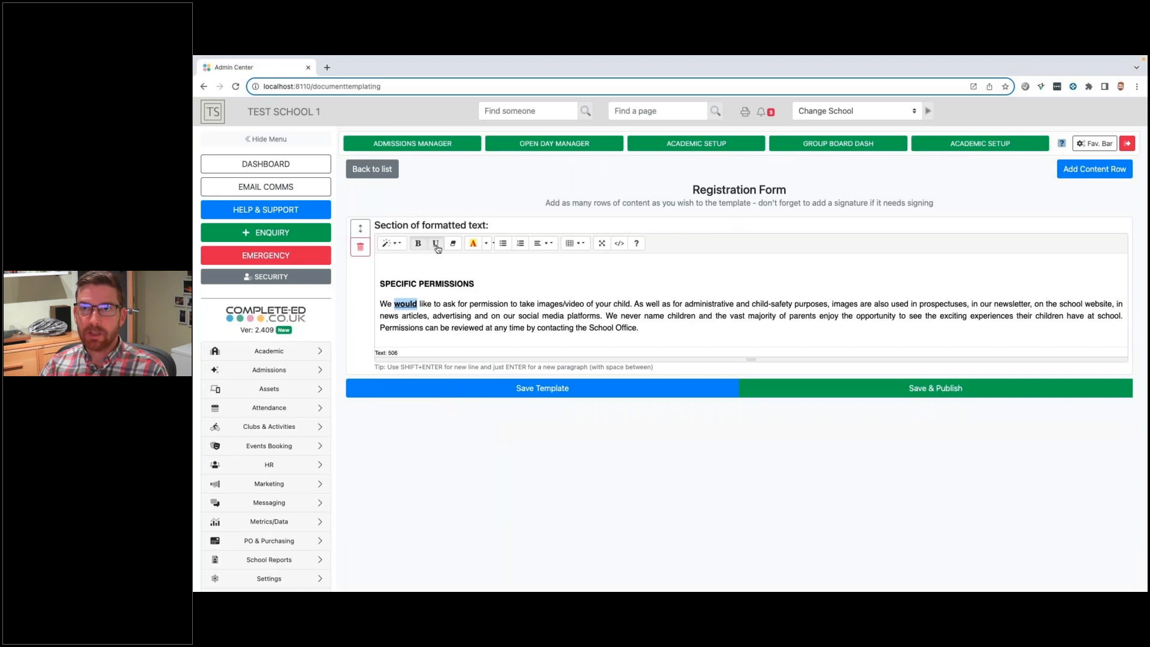
{"action": "left_click", "coordinate": [467, 315]}
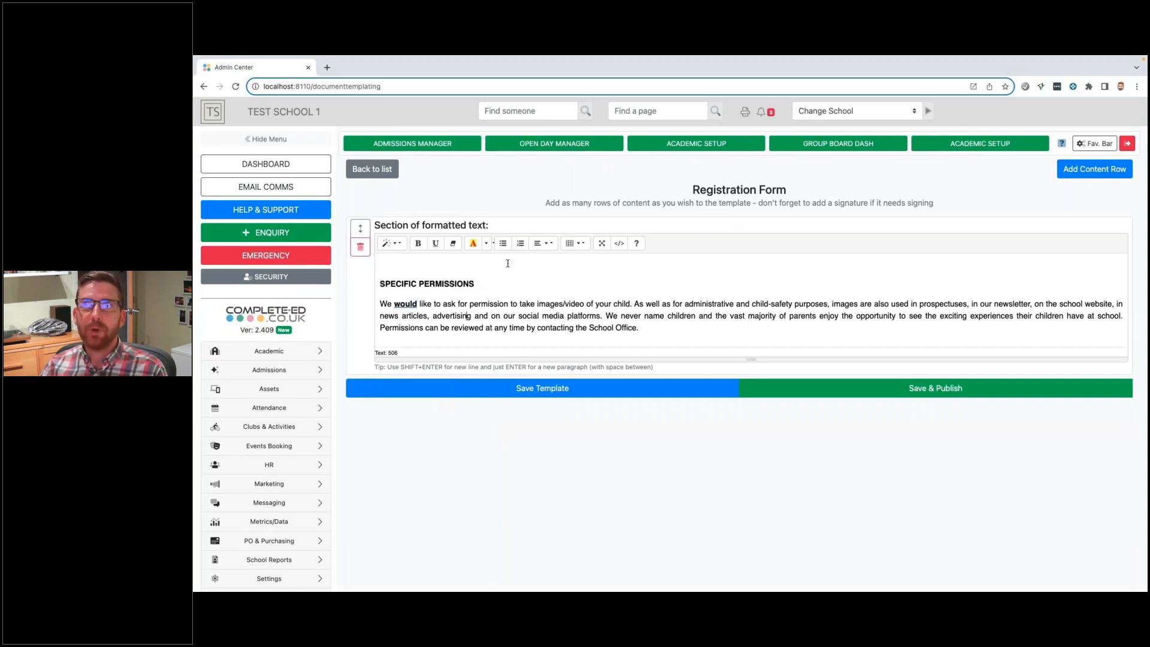
{"action": "left_click", "coordinate": [549, 245]}
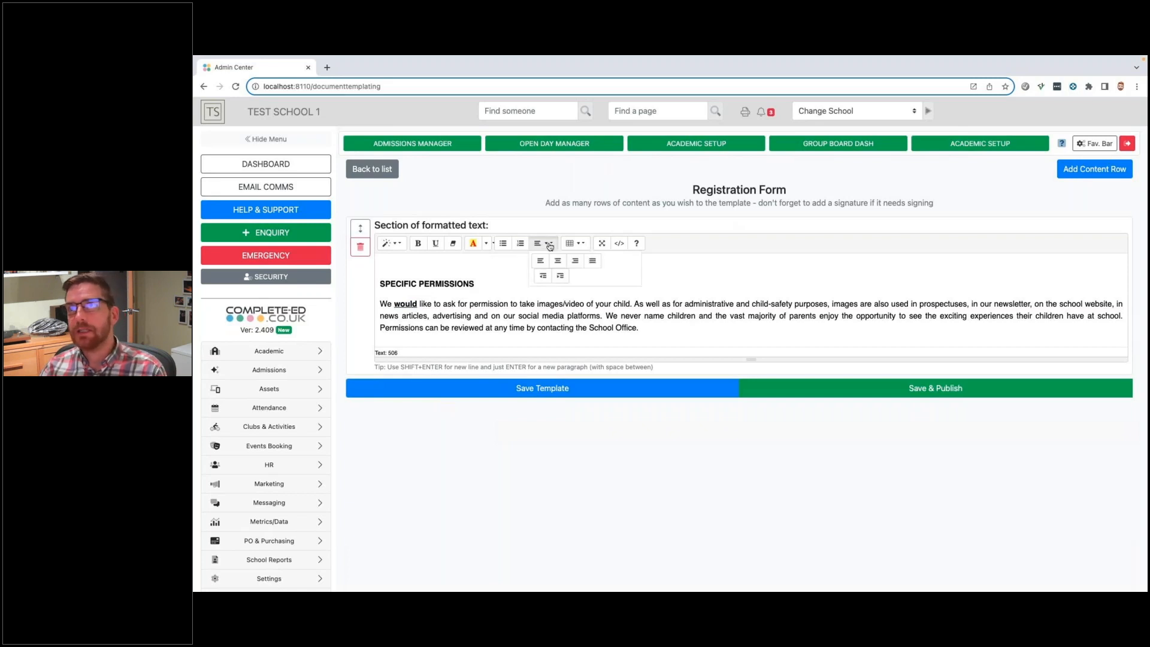
{"action": "left_click", "coordinate": [503, 325]}
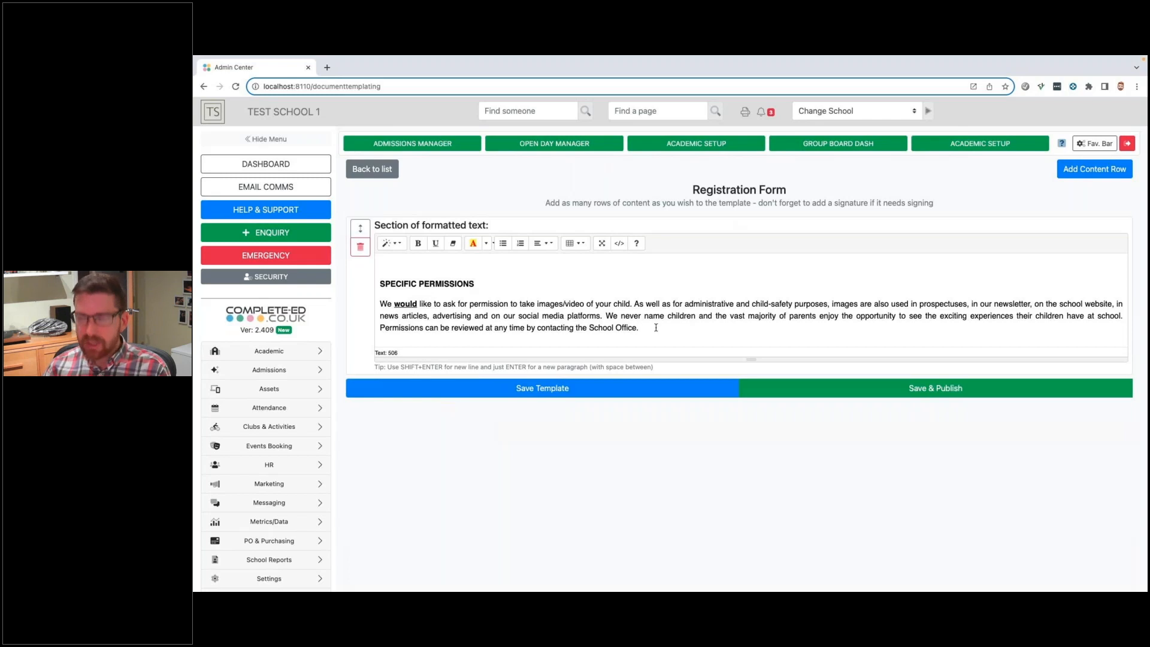
- Add a paragraph reading "The next paragraph goes here" below the permissions text, and insert a line break after "School Office."
{"action": "key", "text": "Return"}
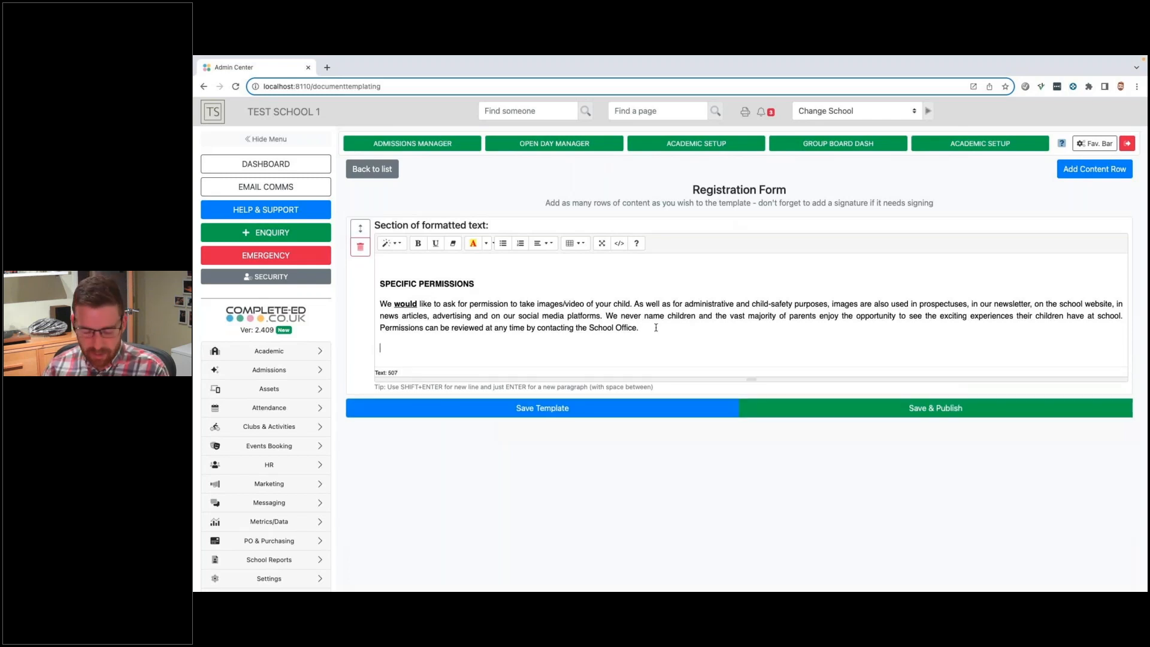
{"action": "type", "text": "The nex"}
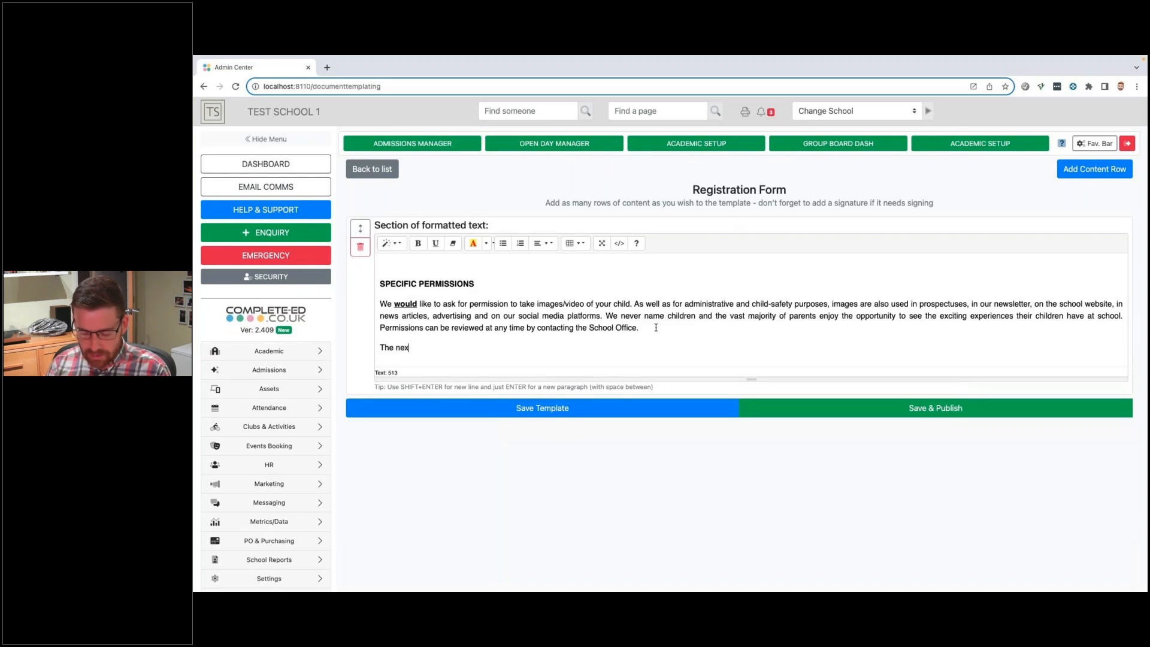
{"action": "type", "text": "t paragraph"}
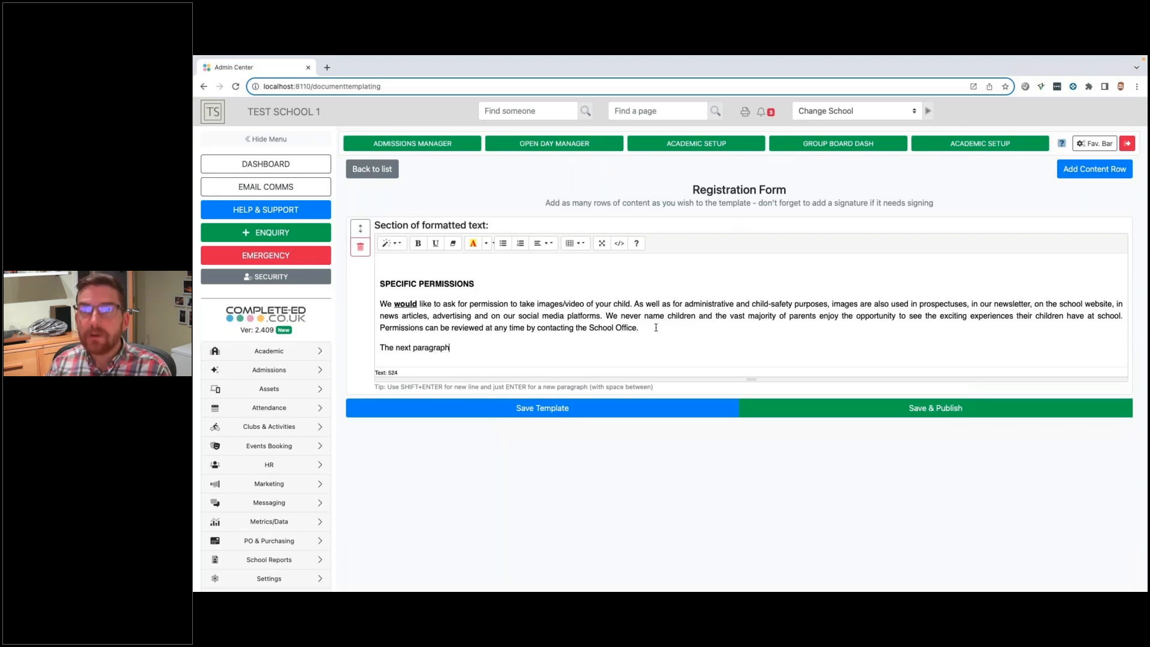
{"action": "type", "text": " goes here"}
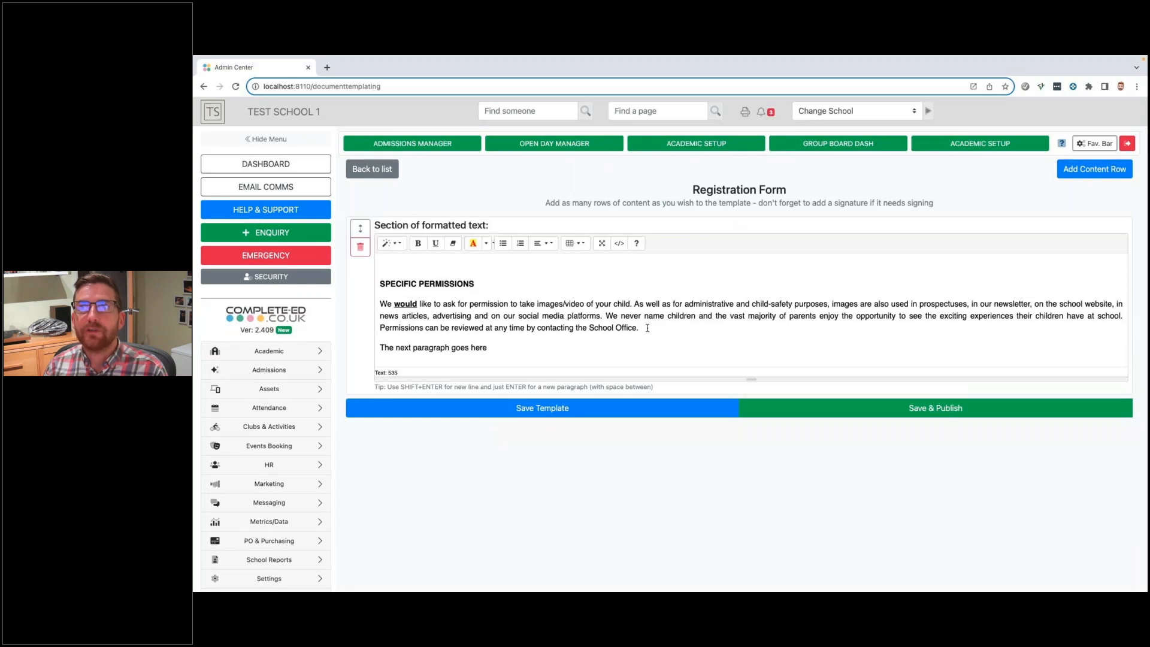
{"action": "key", "text": "Return"}
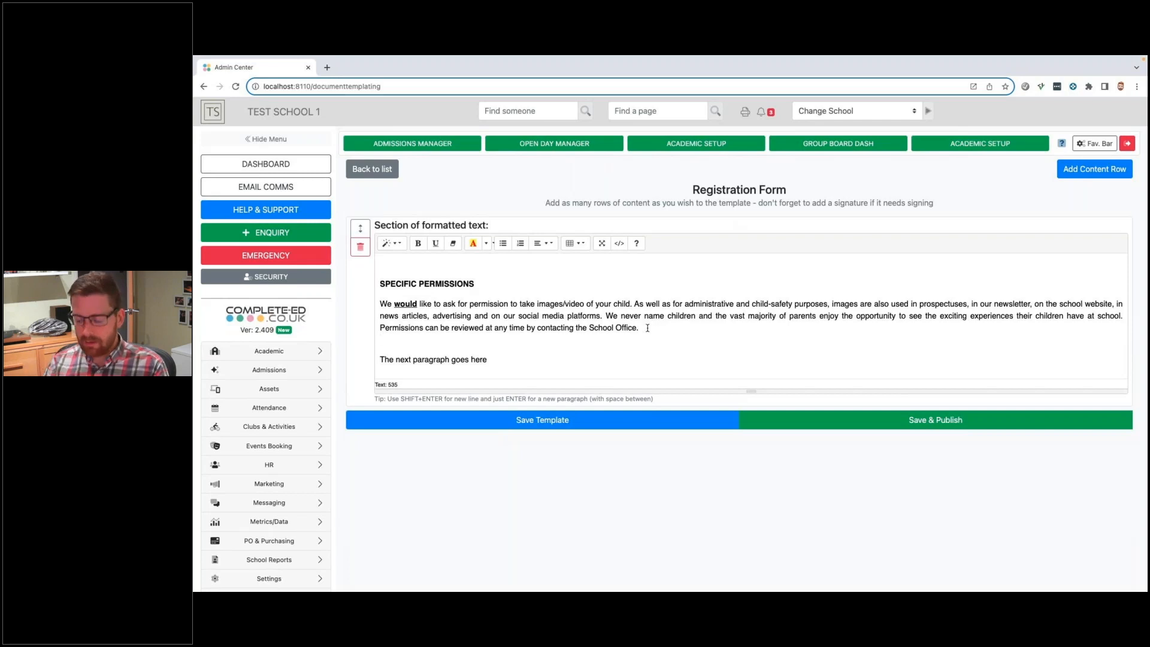
- Delete the "The next paragraph goes here" paragraph from the text block and save the template
{"action": "key", "text": "BackSpace"}
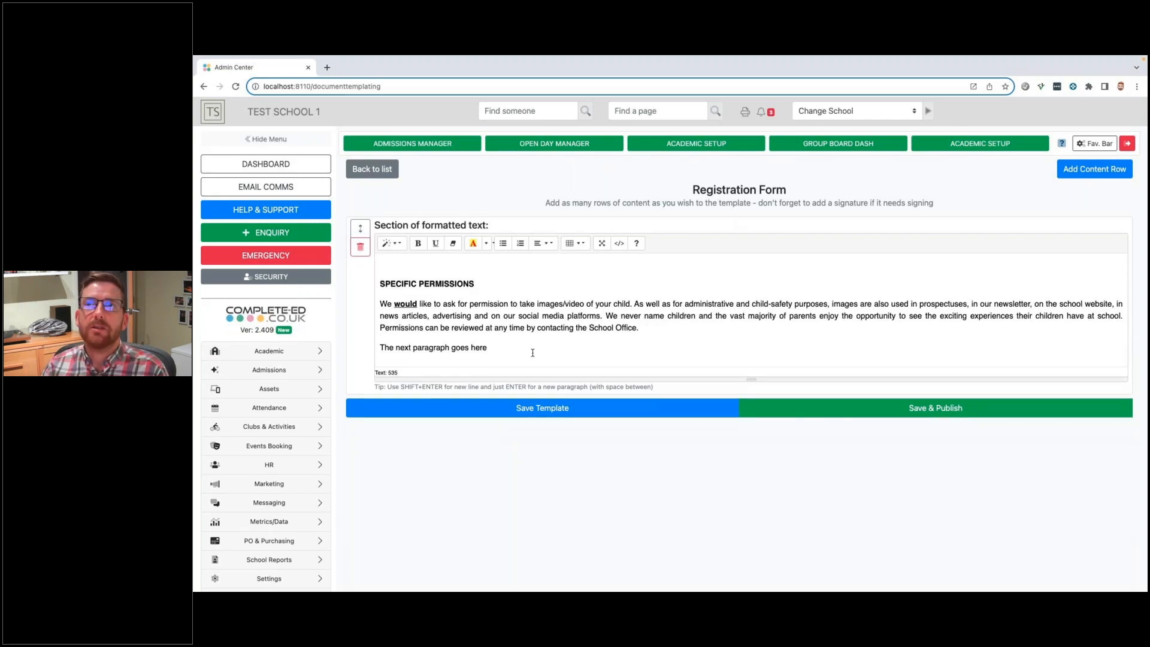
{"action": "type", "text": "."}
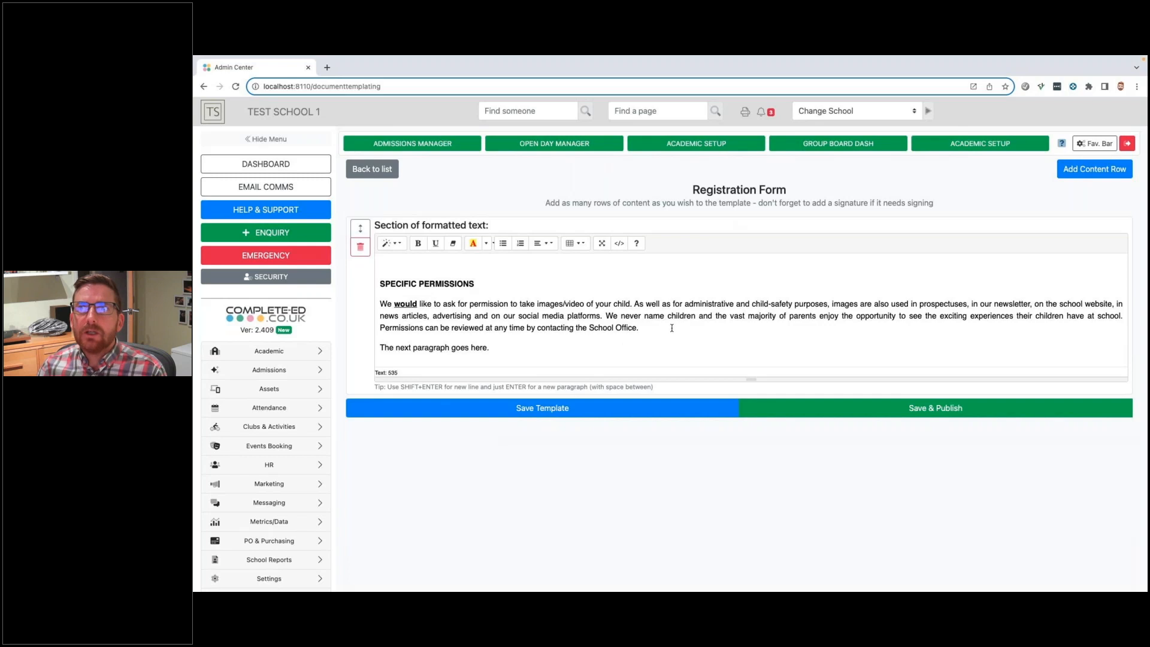
{"action": "left_click_drag", "start_coordinate": [662, 332], "coordinate": [656, 345]}
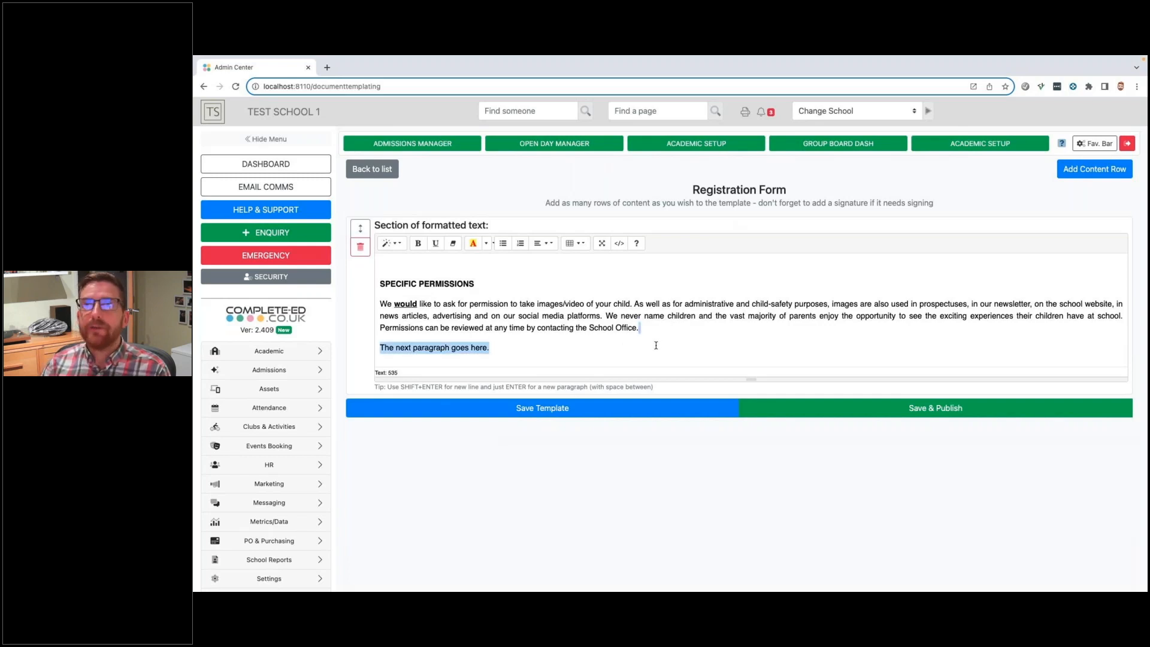
{"action": "key", "text": "BackSpace"}
{"action": "left_click", "coordinate": [632, 388]}
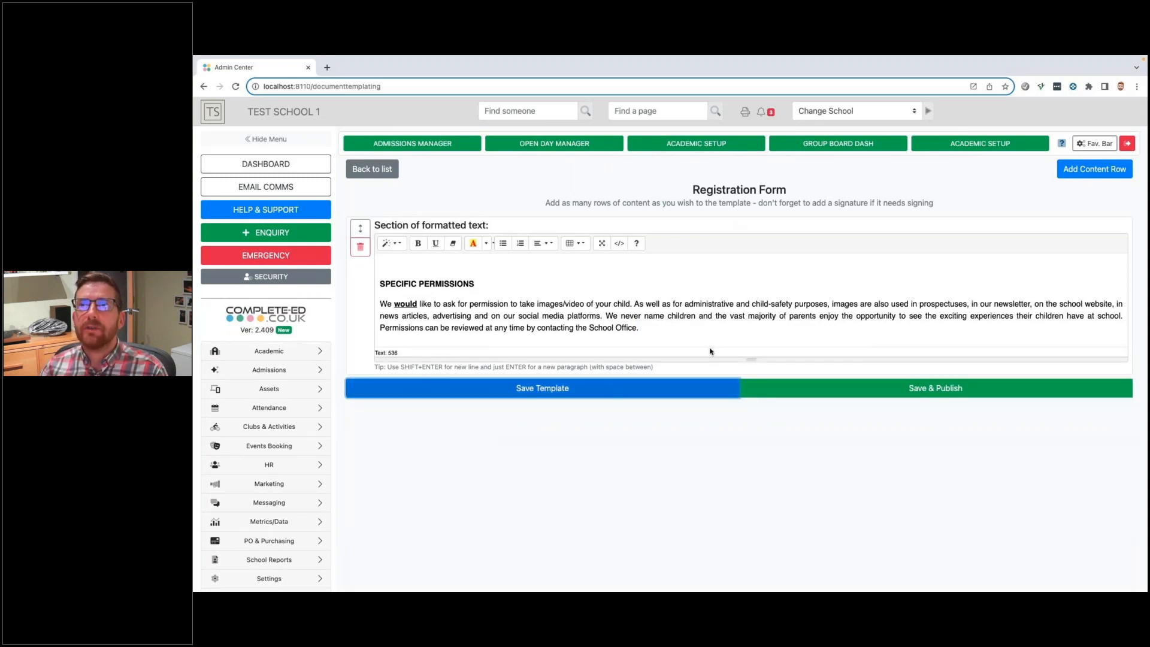
- Add a Check Input content row below the permissions text block
{"action": "left_click", "coordinate": [1094, 169]}
{"action": "left_click", "coordinate": [669, 354]}
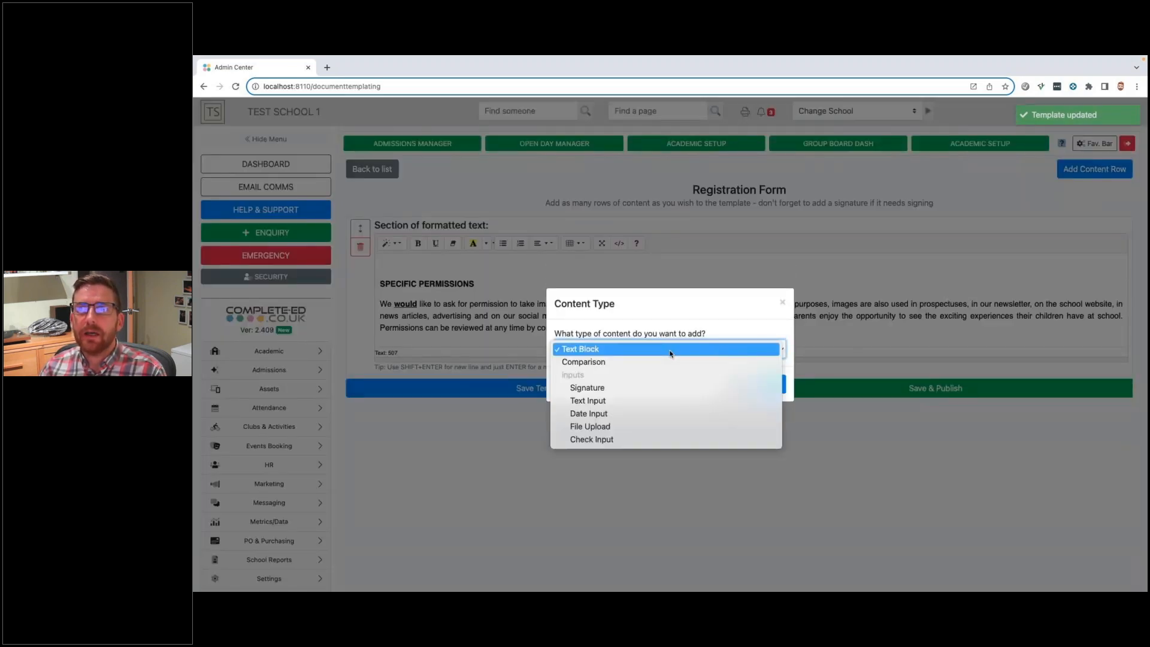
{"action": "left_click", "coordinate": [616, 440]}
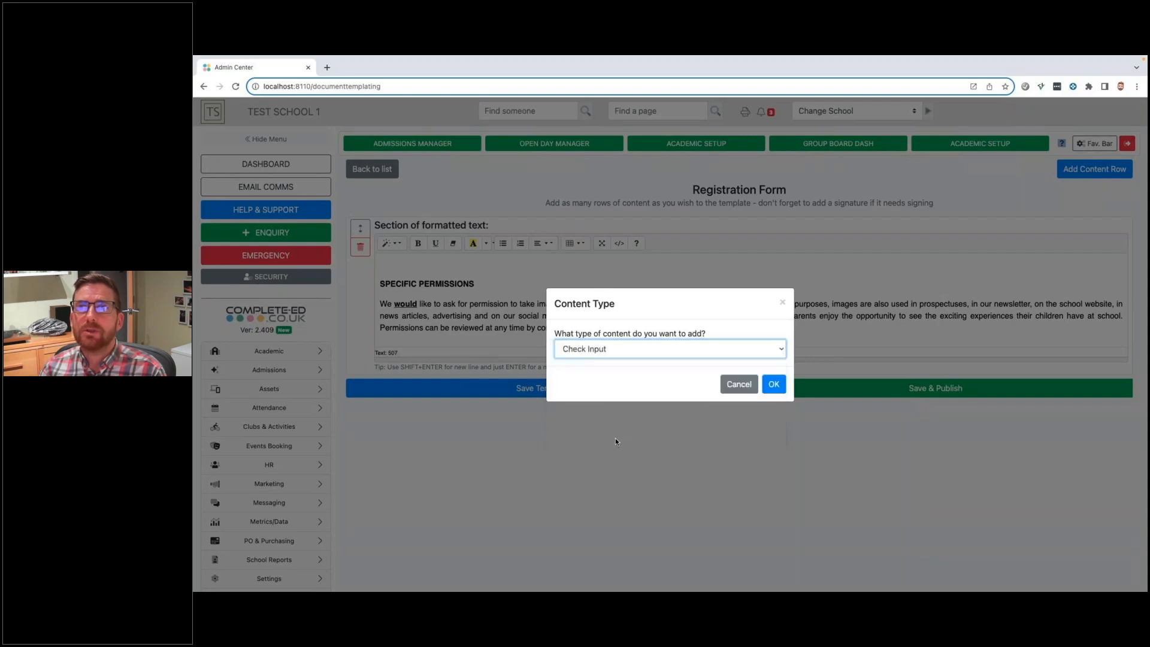
{"action": "left_click", "coordinate": [773, 384]}
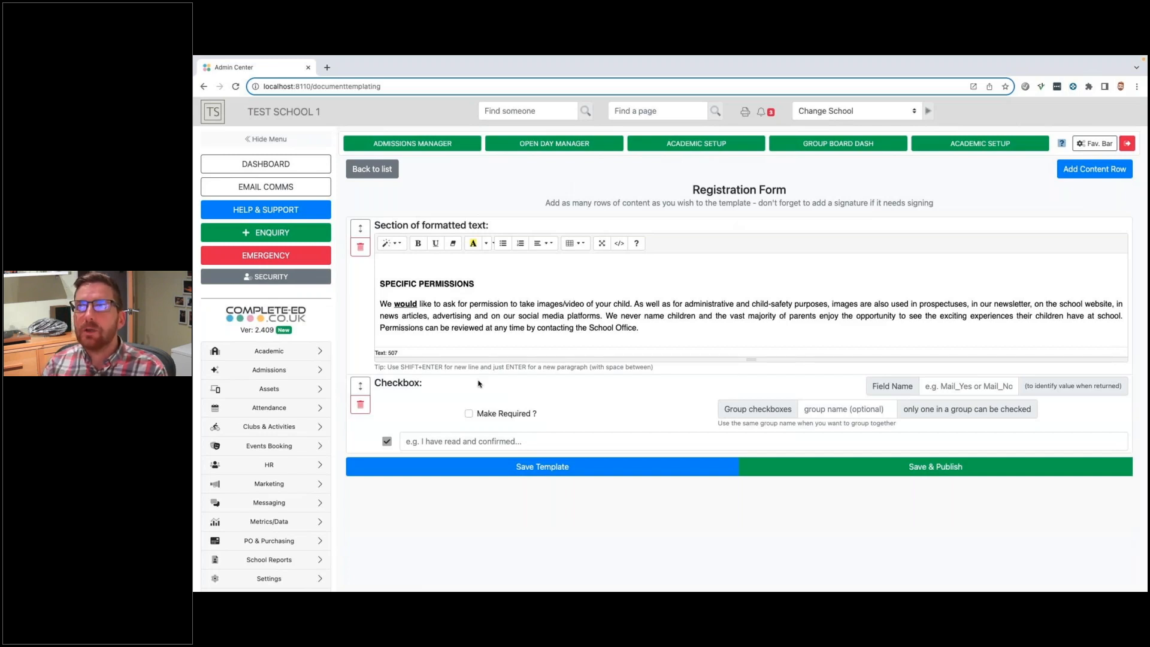
- Set the new checkbox's field name to mailYes and make it required
{"action": "left_click", "coordinate": [964, 391]}
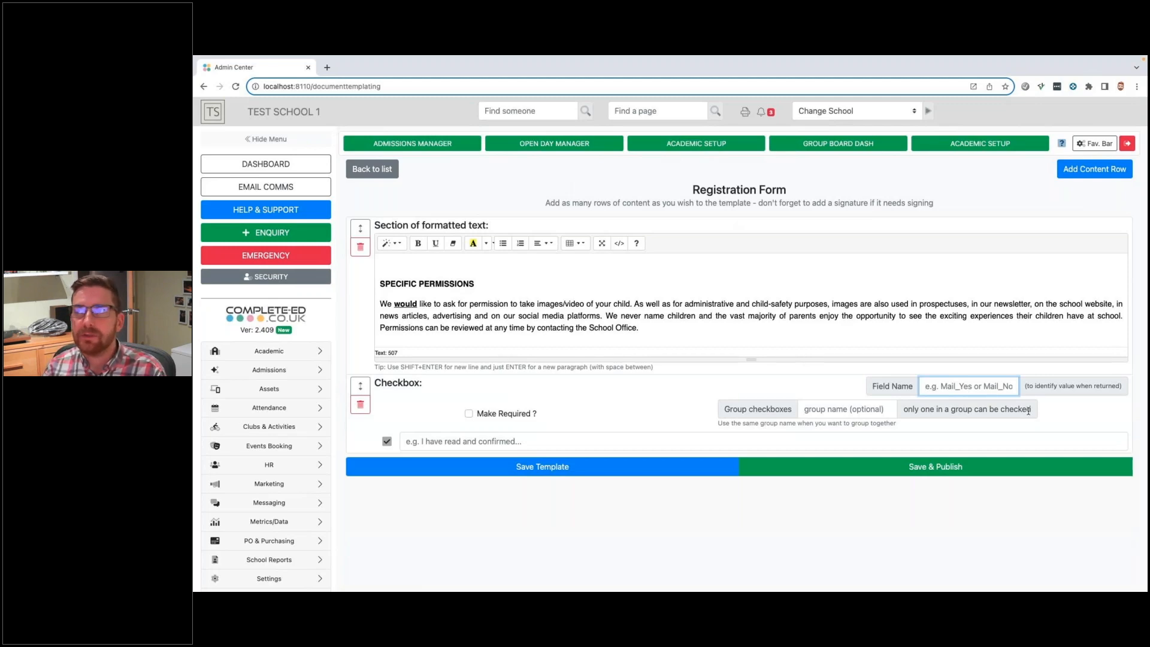
{"action": "type", "text": "ma"}
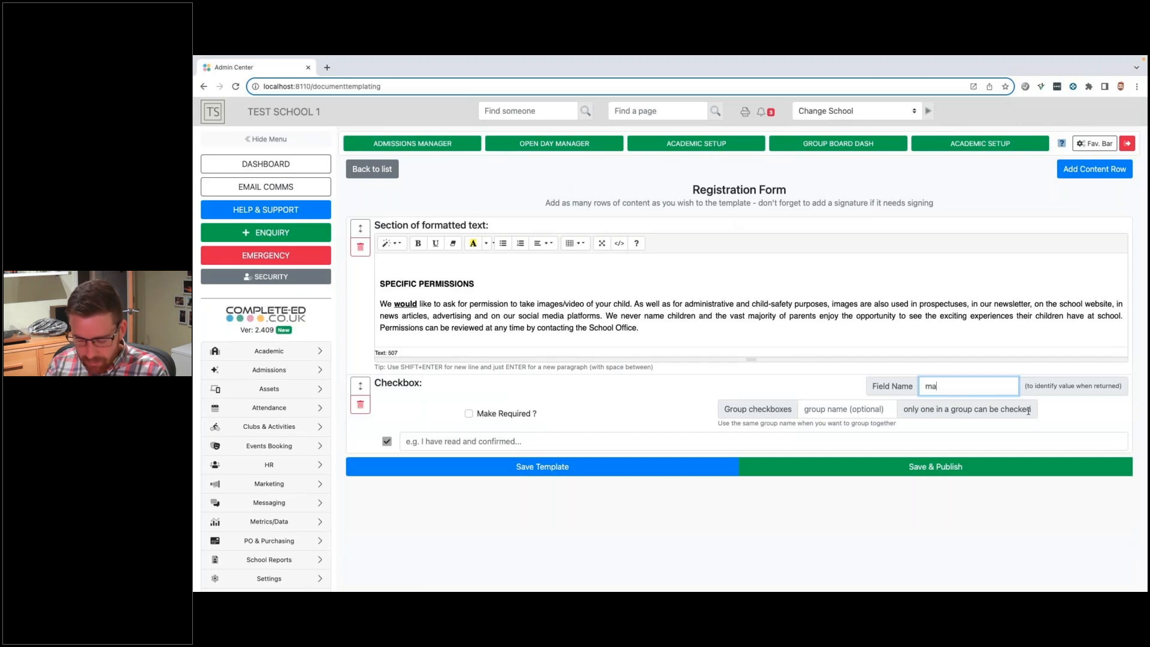
{"action": "type", "text": "ilYes"}
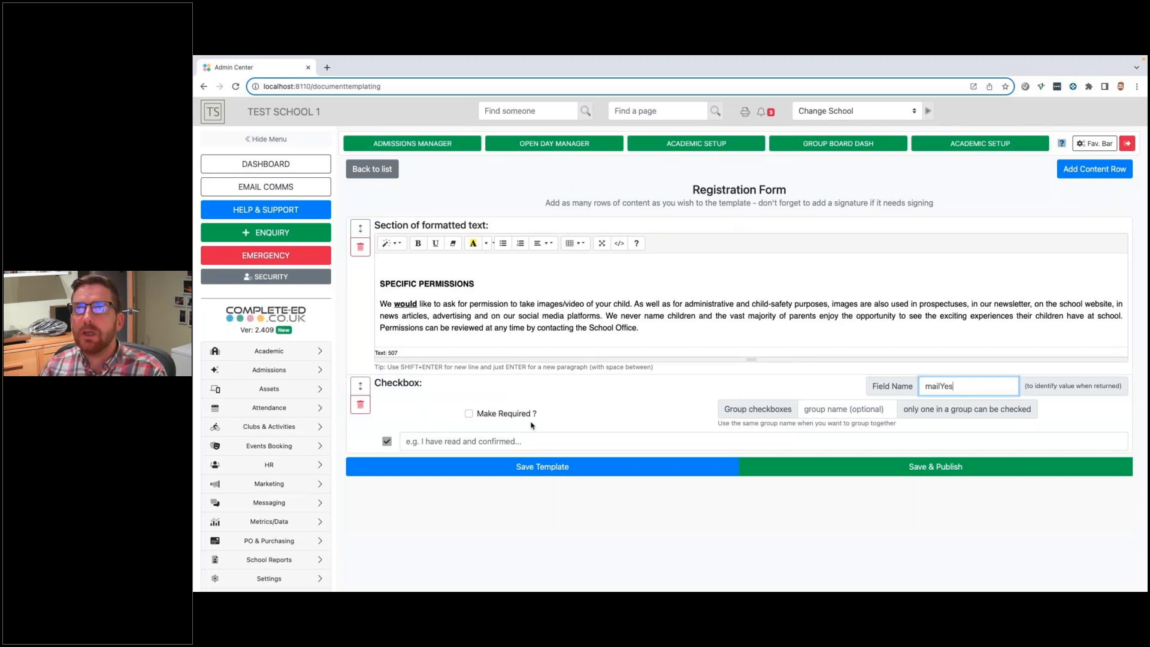
{"action": "left_click", "coordinate": [468, 414]}
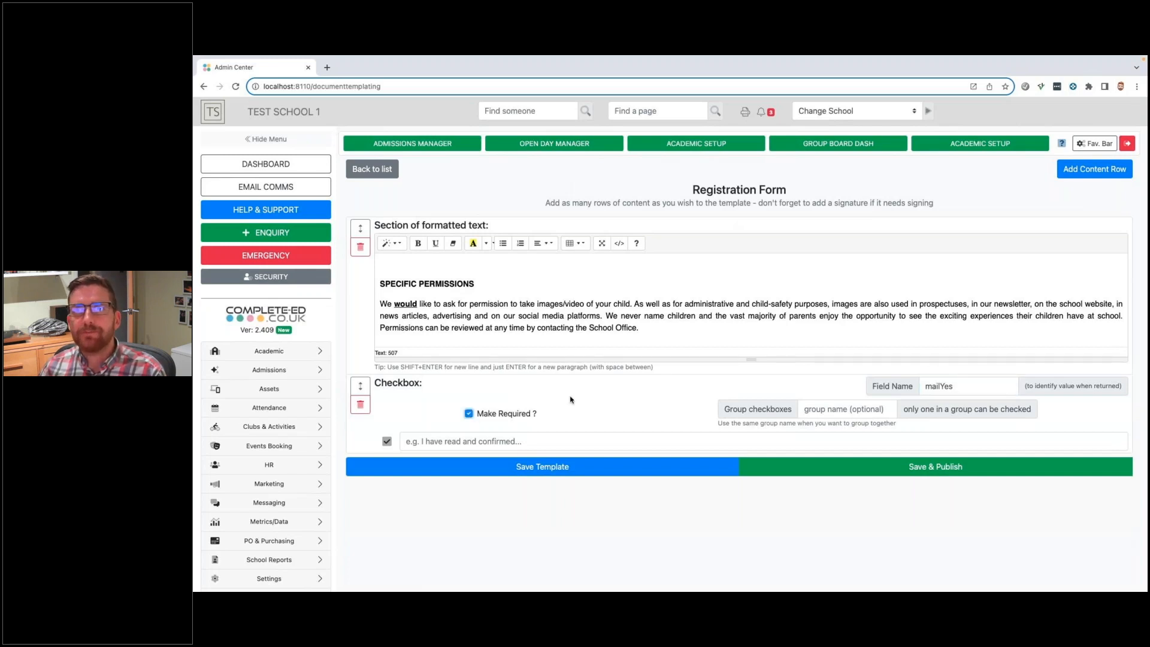
- Label the mailYes checkbox "I am happy for the school to contact me." and save the template
{"action": "left_click", "coordinate": [502, 441]}
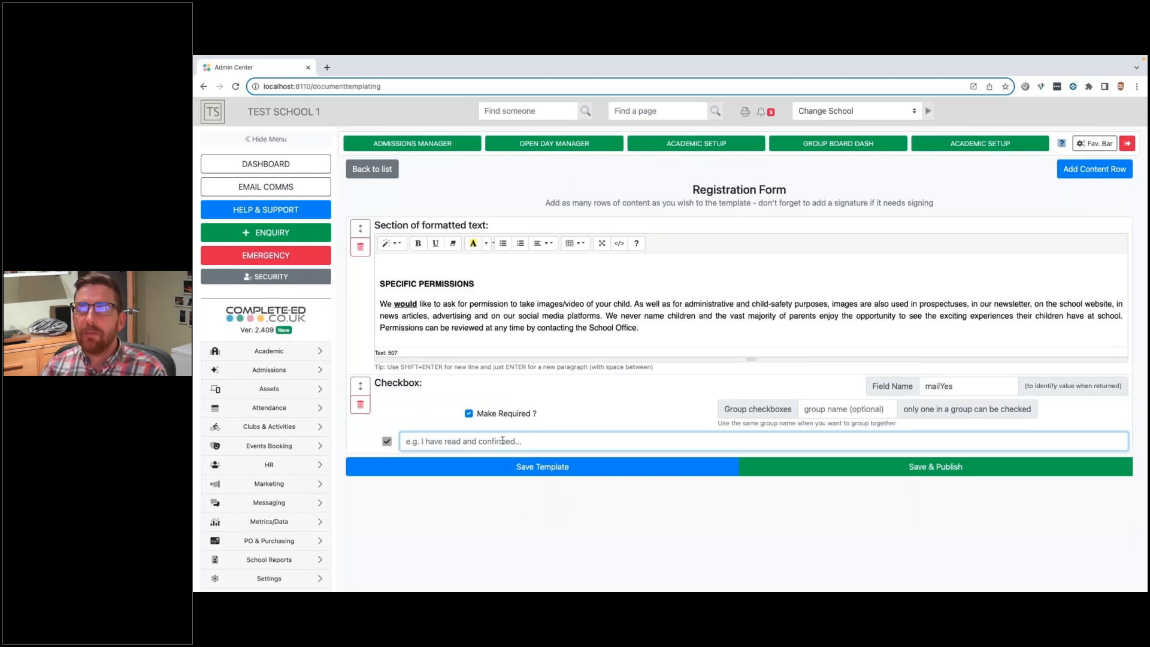
{"action": "type", "text": "I"}
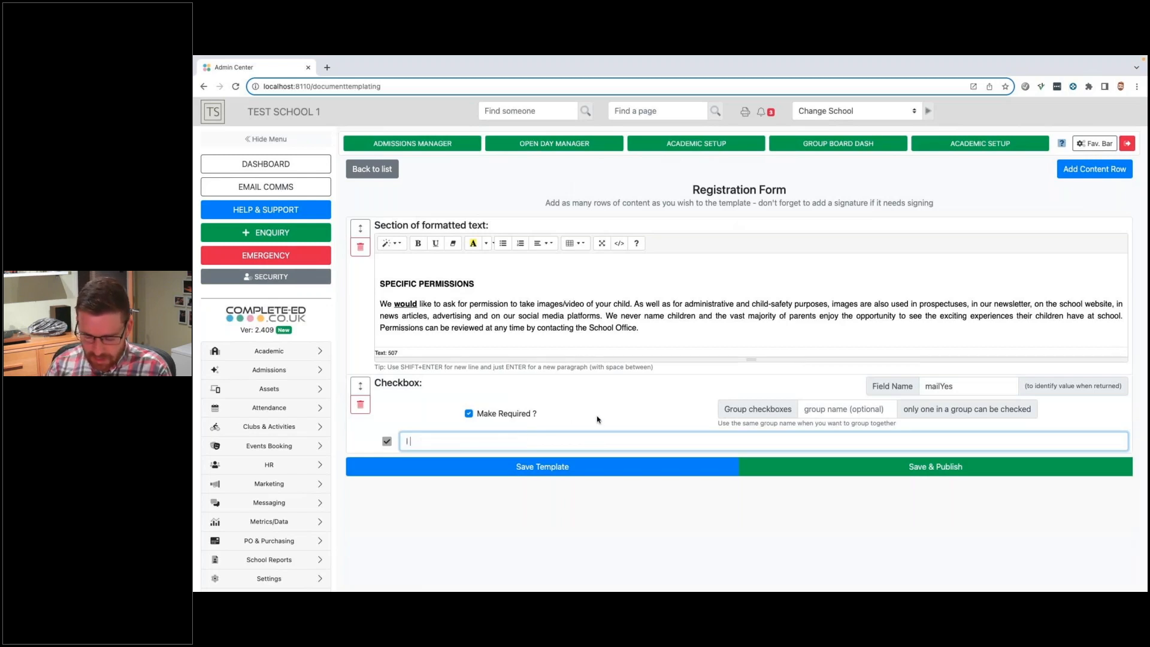
{"action": "type", "text": " am happy for"}
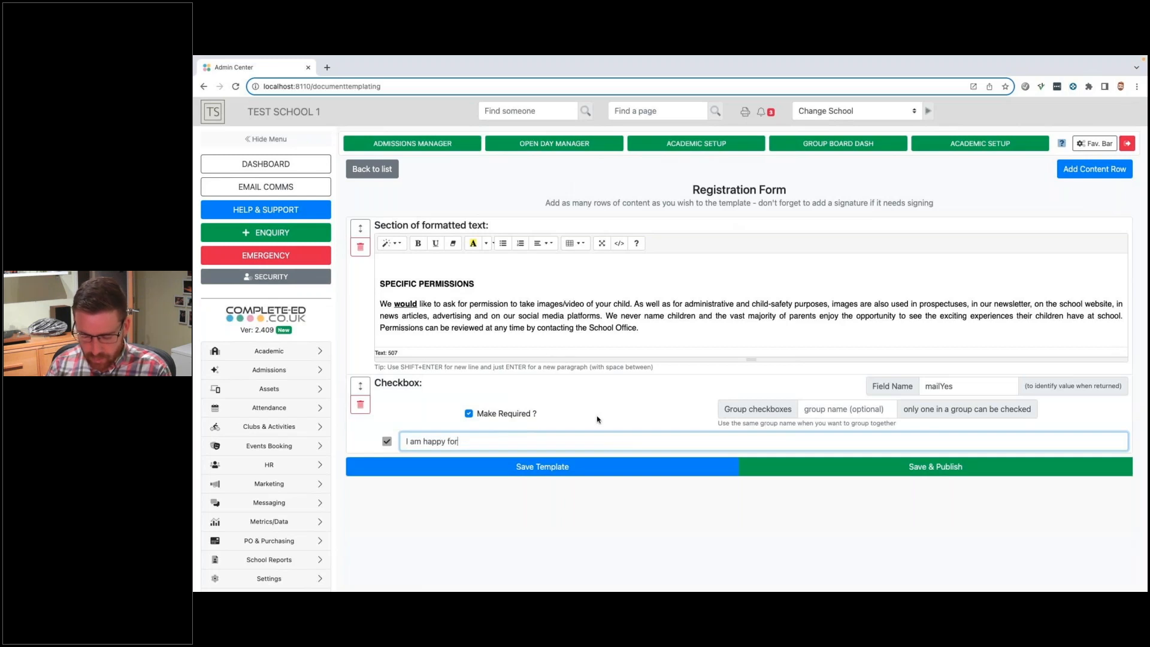
{"action": "type", "text": " the school to contact me."}
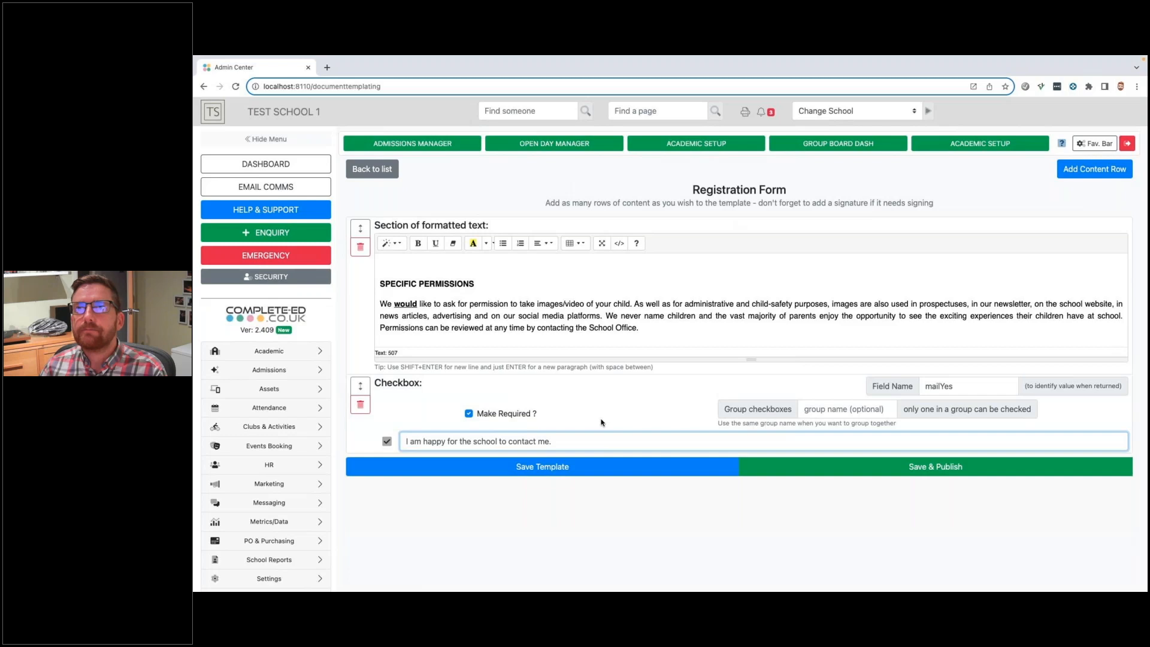
{"action": "left_click", "coordinate": [578, 467]}
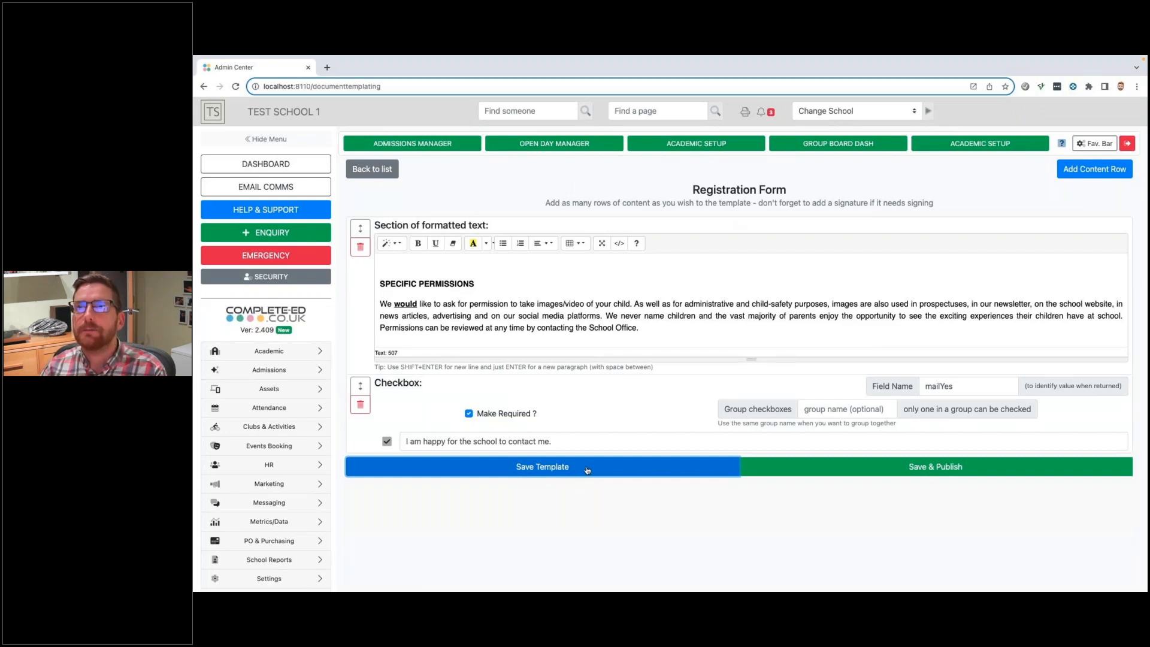
- Add two more Check Input content rows below the mailYes checkbox
{"action": "left_click", "coordinate": [1071, 169]}
{"action": "left_click", "coordinate": [648, 350]}
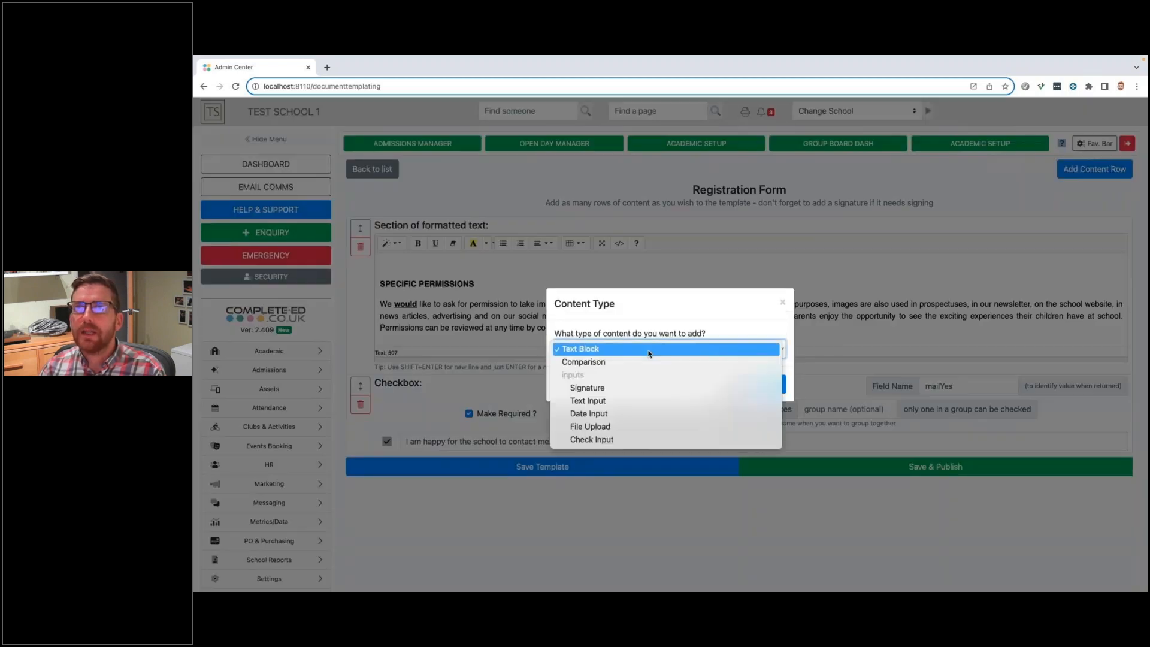
{"action": "left_click", "coordinate": [609, 441]}
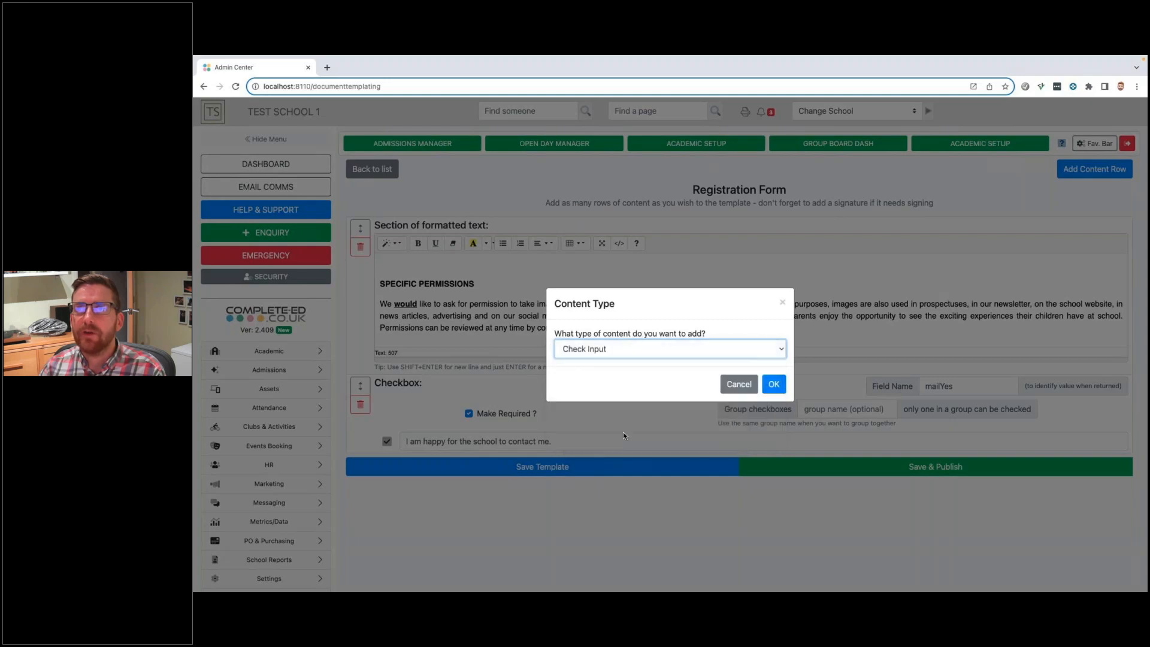
{"action": "left_click", "coordinate": [774, 383]}
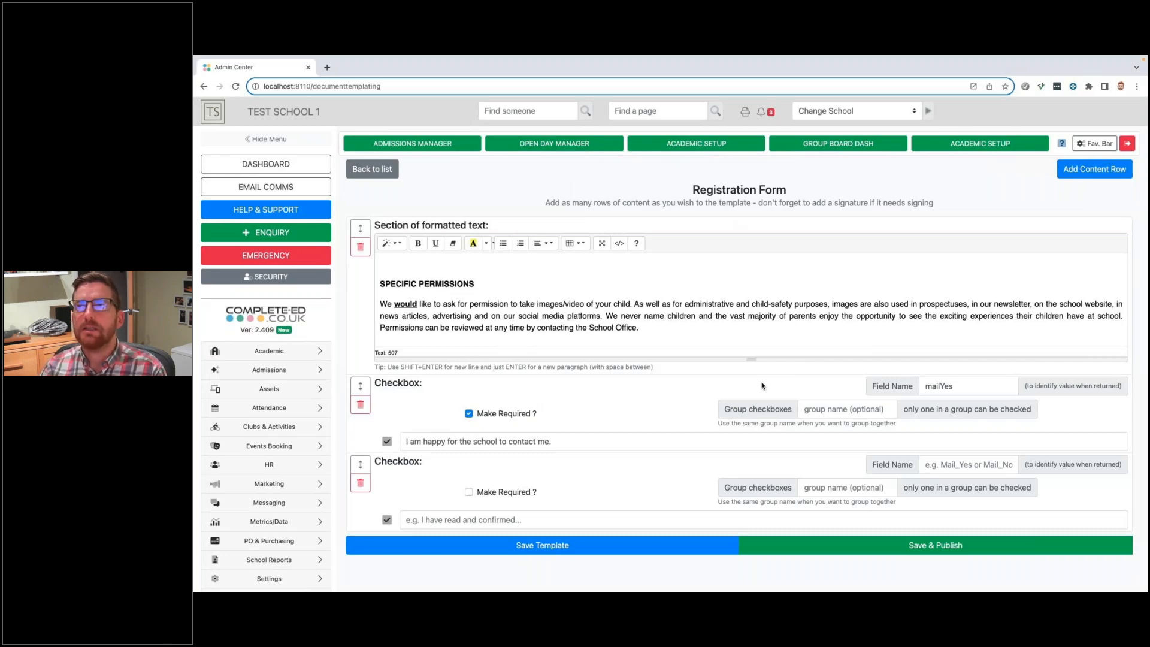
{"action": "left_click", "coordinate": [1077, 174]}
{"action": "left_click", "coordinate": [599, 349]}
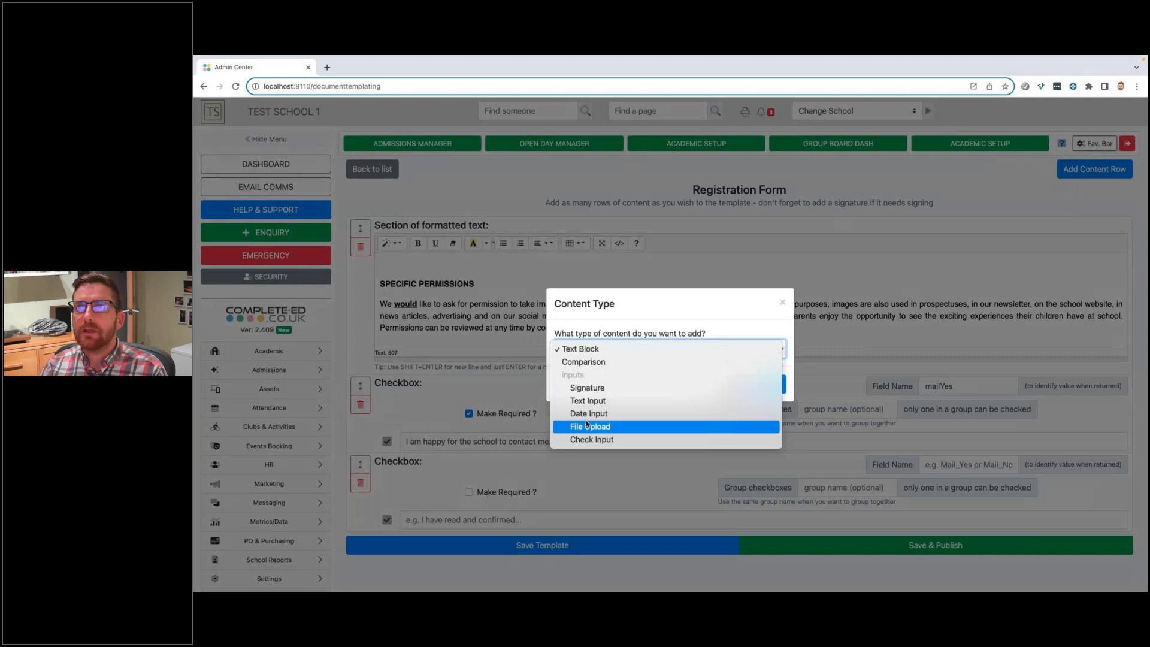
{"action": "left_click", "coordinate": [584, 438]}
{"action": "left_click", "coordinate": [774, 386]}
- Set the second checkbox's field name to image_ok and the third checkbox's field name to image_no
{"action": "scroll", "coordinate": [662, 401], "scroll_direction": "down", "scroll_amount": 3}
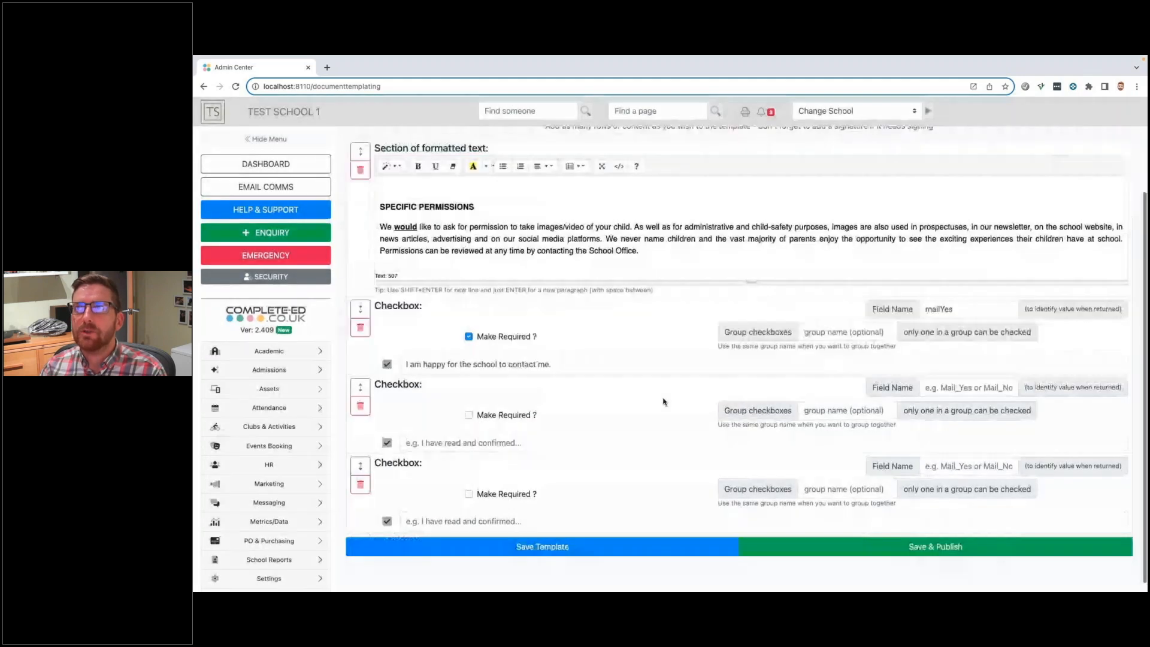
{"action": "left_click", "coordinate": [955, 388]}
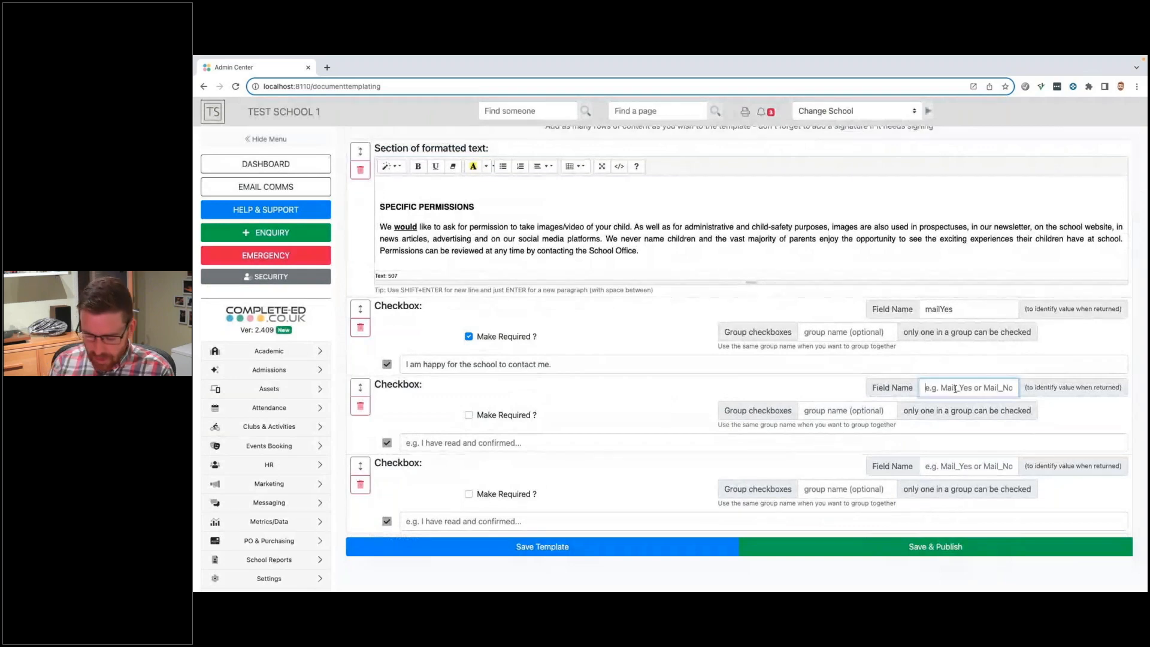
{"action": "type", "text": "i"}
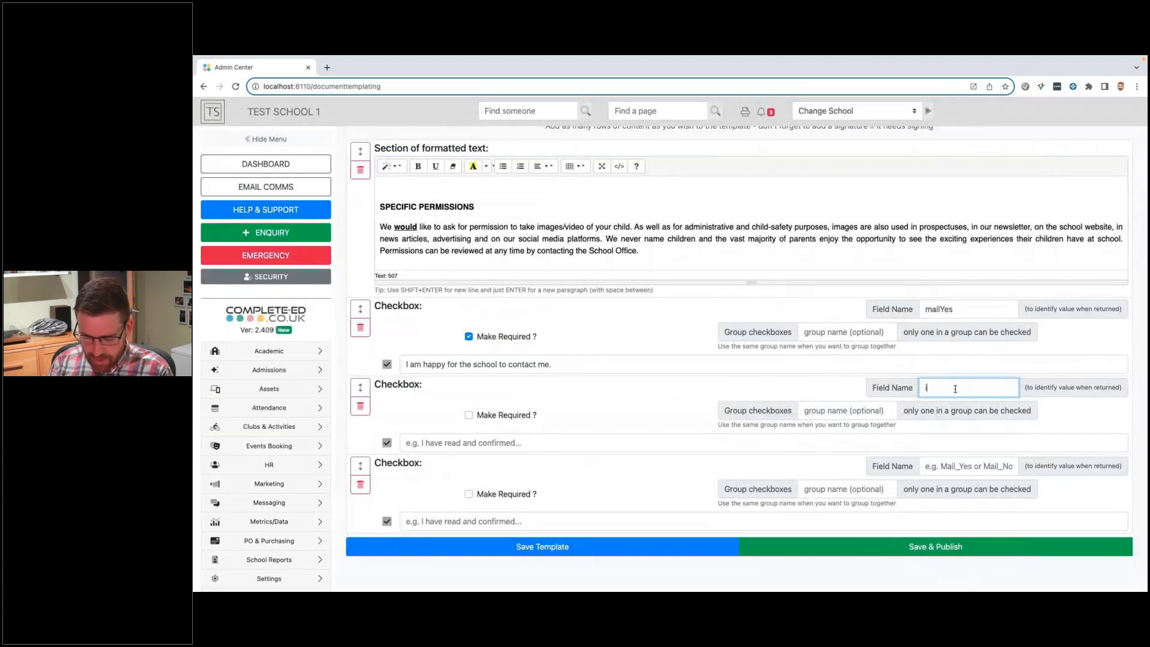
{"action": "type", "text": "amge_ok"}
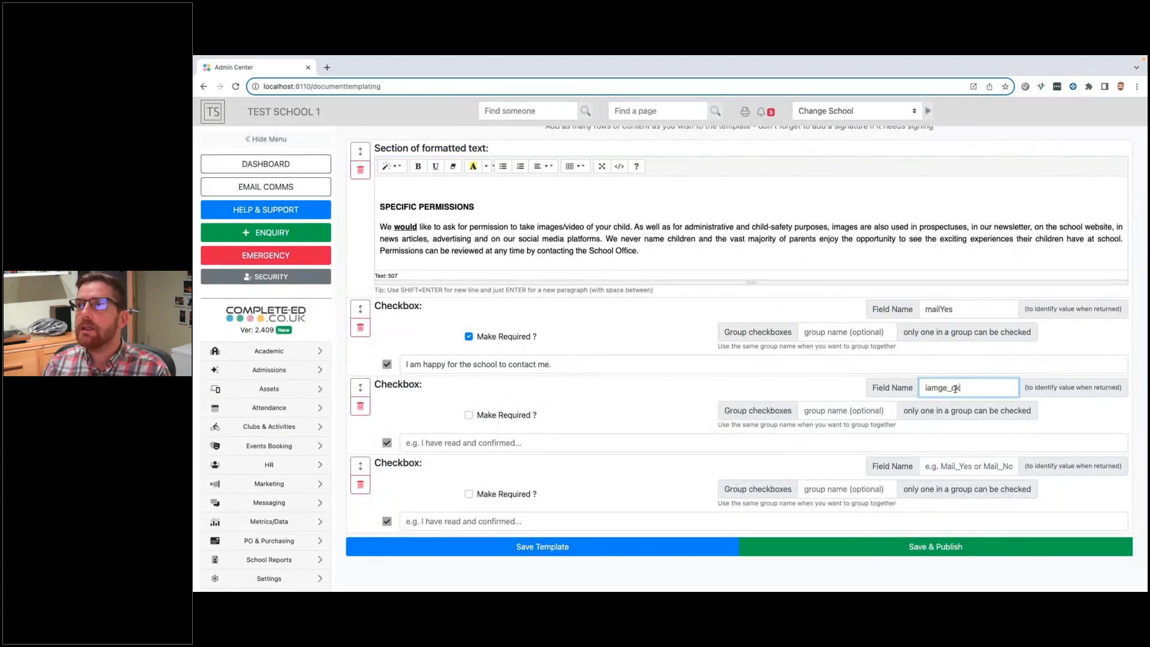
{"action": "double_click", "coordinate": [938, 386]}
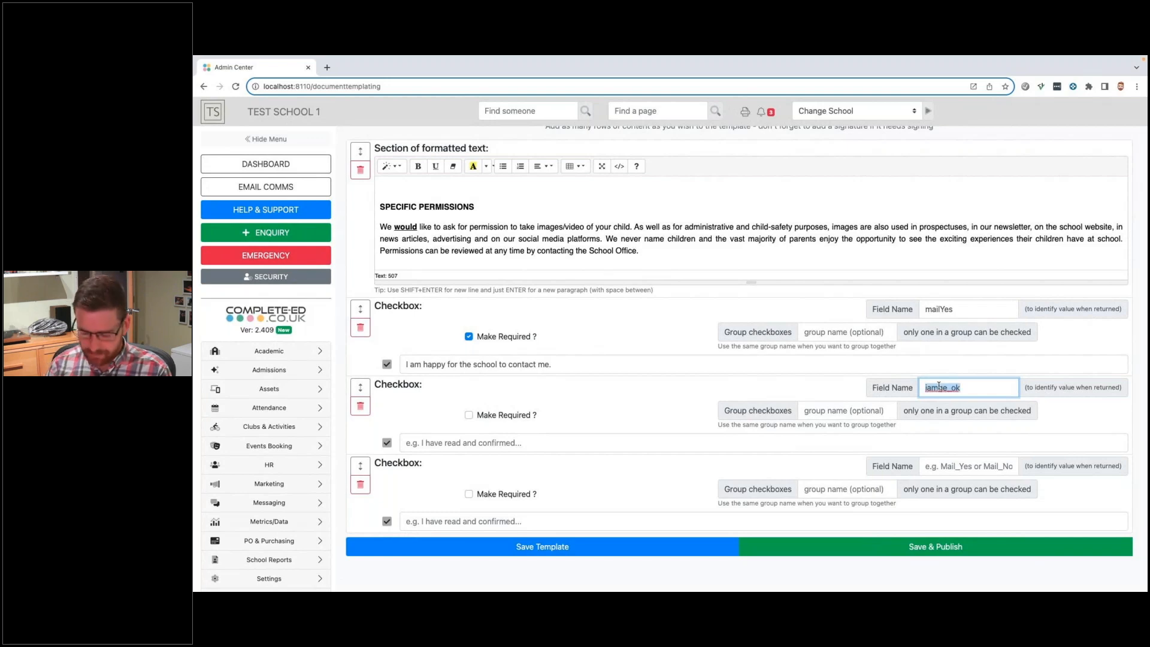
{"action": "type", "text": "image_"}
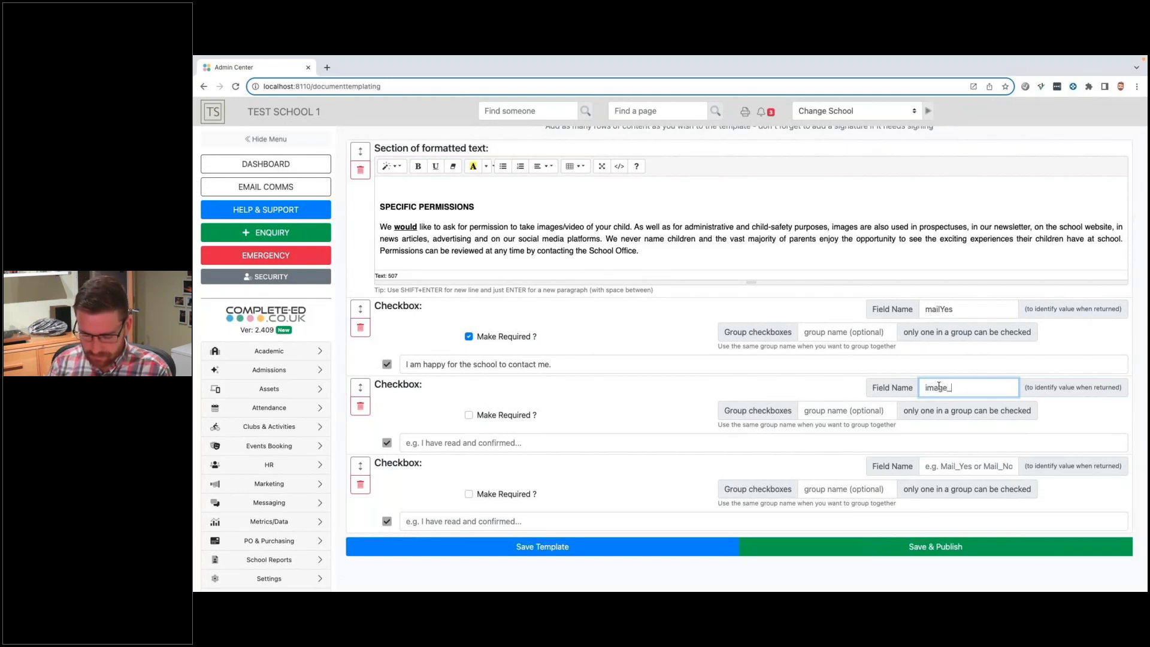
{"action": "type", "text": "ok"}
{"action": "left_click", "coordinate": [939, 466]}
{"action": "type", "text": "image"}
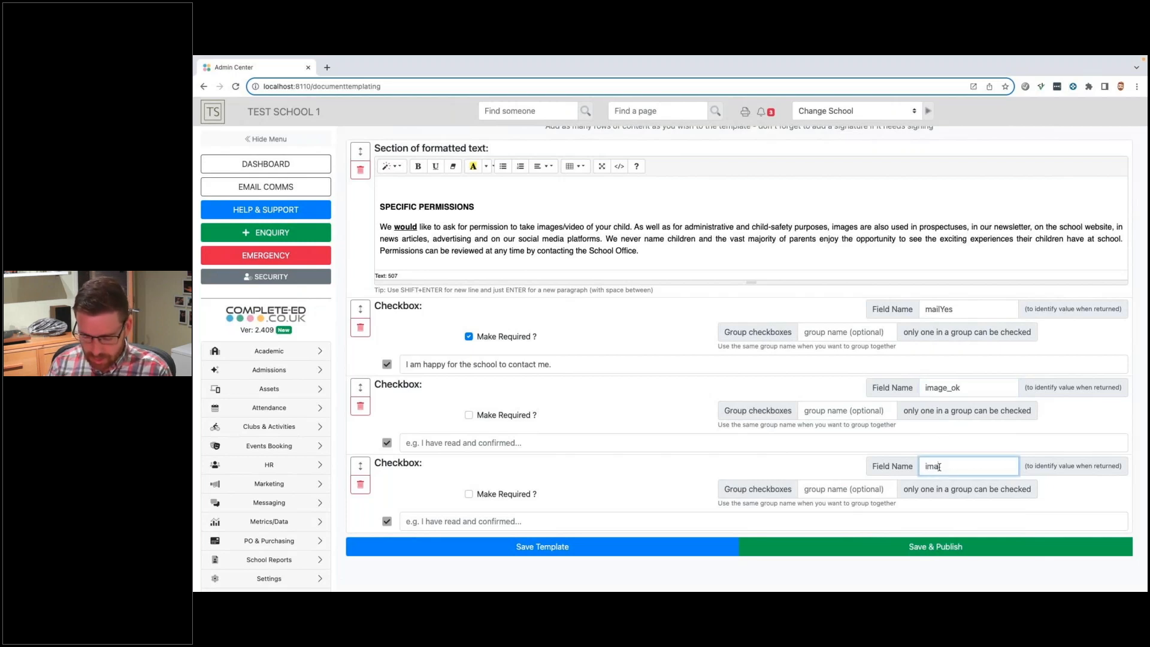
{"action": "type", "text": "_no"}
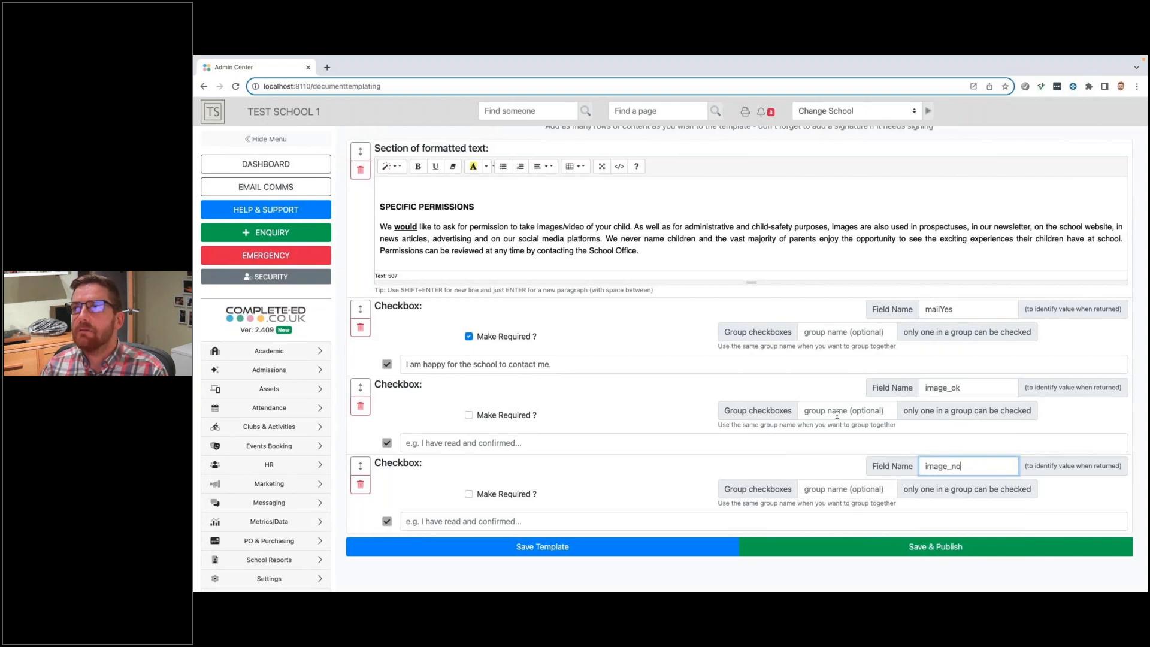
- Change the second checkbox's field name to image_yes
{"action": "left_click", "coordinate": [965, 391]}
{"action": "key", "text": "BackSpace"}
{"action": "key", "text": "BackSpace"}
{"action": "type", "text": "yes"}
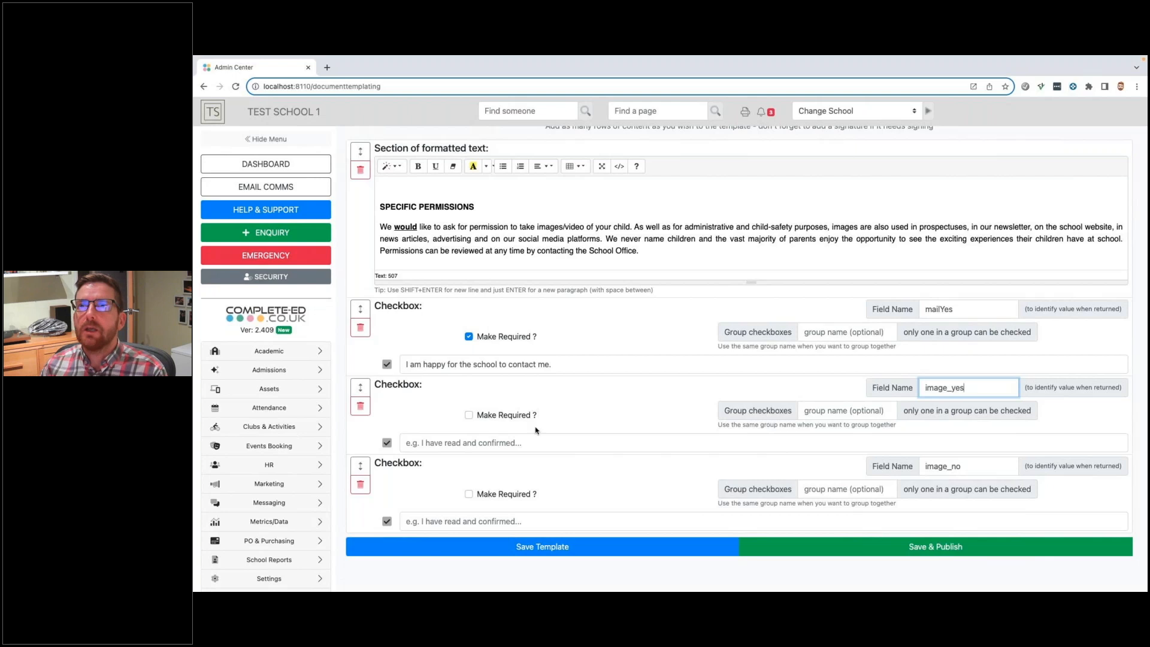
- Make the image_yes and image_no checkboxes required and put both in the checkbox group "image"
{"action": "left_click", "coordinate": [469, 415]}
{"action": "left_click", "coordinate": [469, 494]}
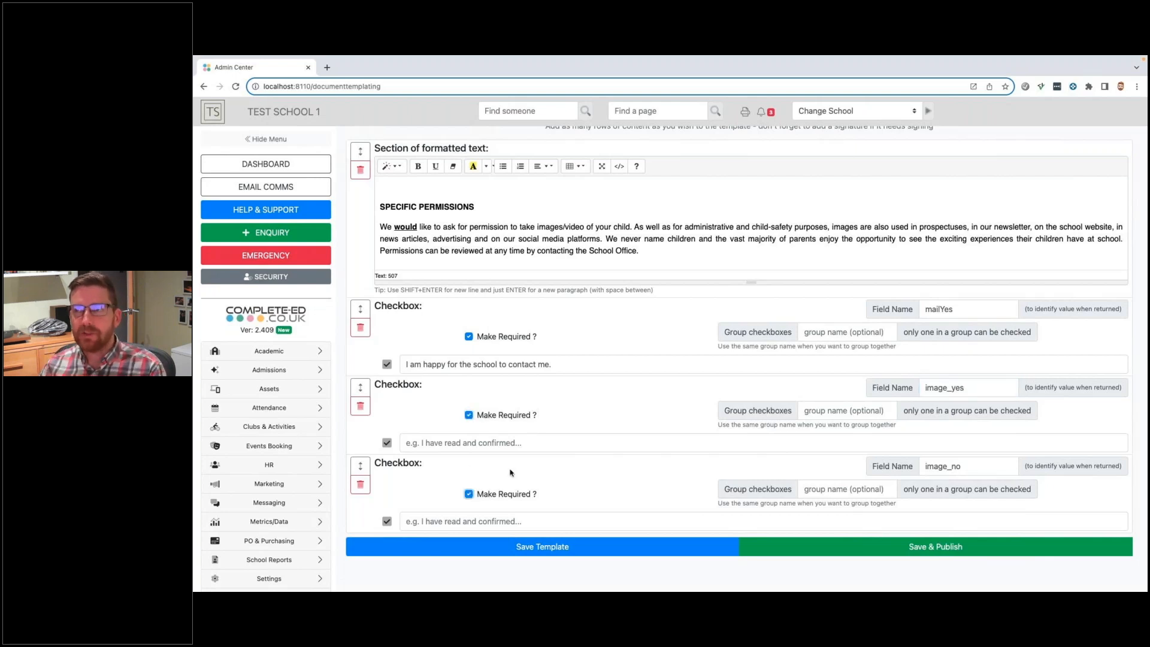
{"action": "left_click", "coordinate": [844, 411]}
{"action": "type", "text": "image"}
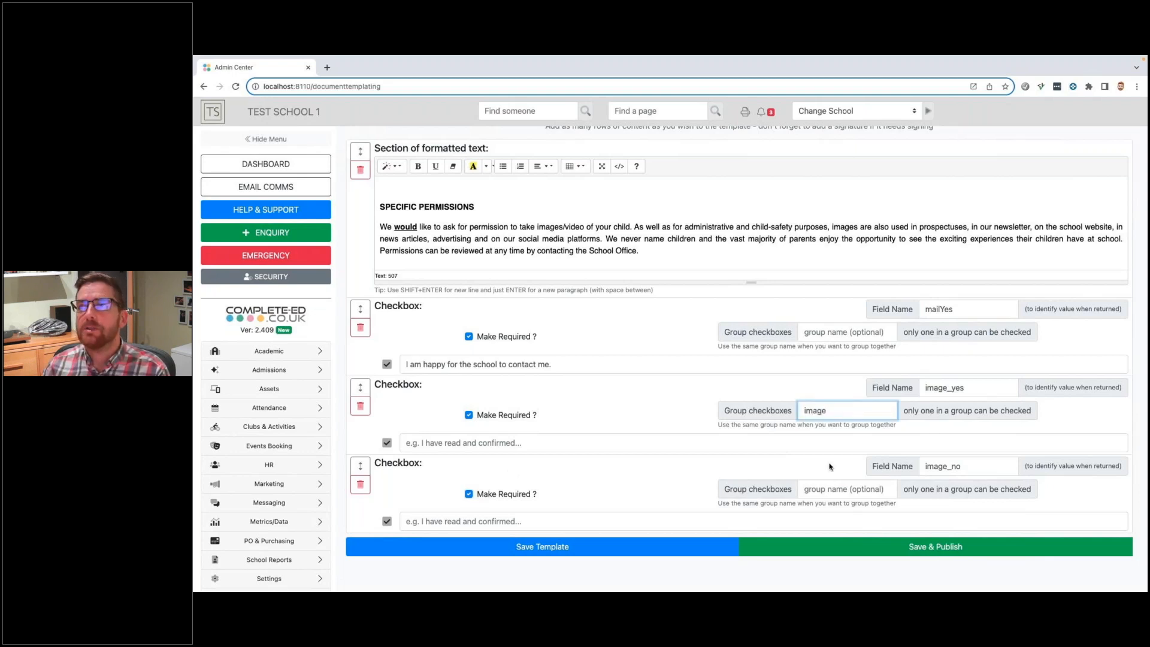
{"action": "left_click", "coordinate": [822, 489]}
{"action": "type", "text": "image"}
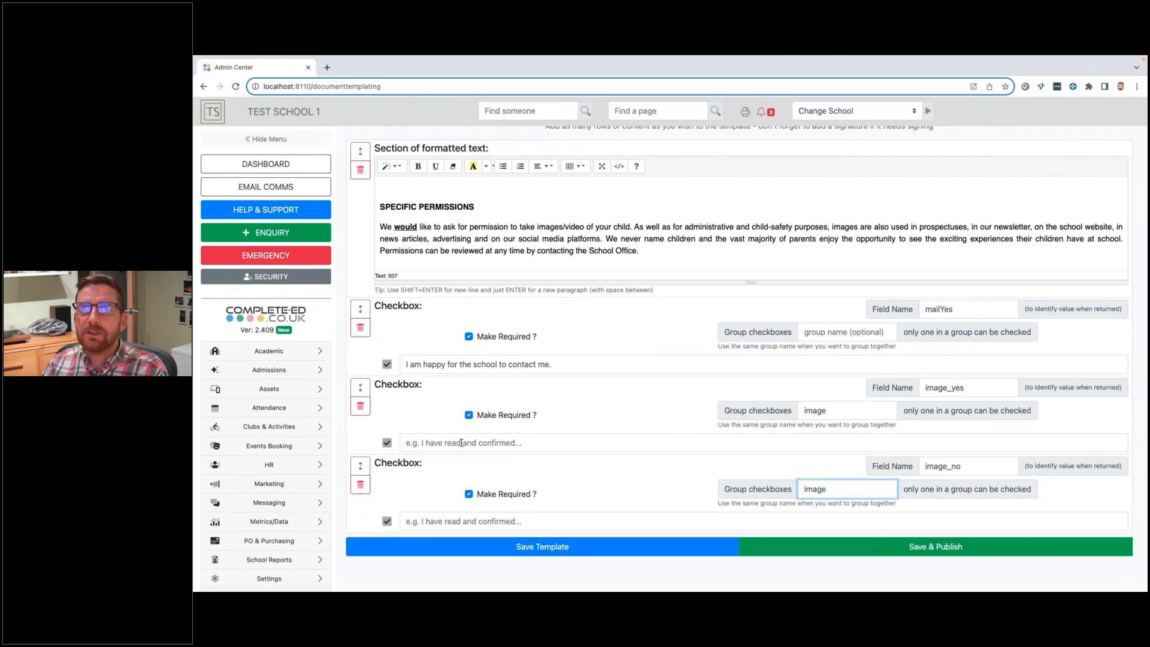
- Label the image_yes checkbox "I agree for photos"
{"action": "left_click", "coordinate": [569, 441]}
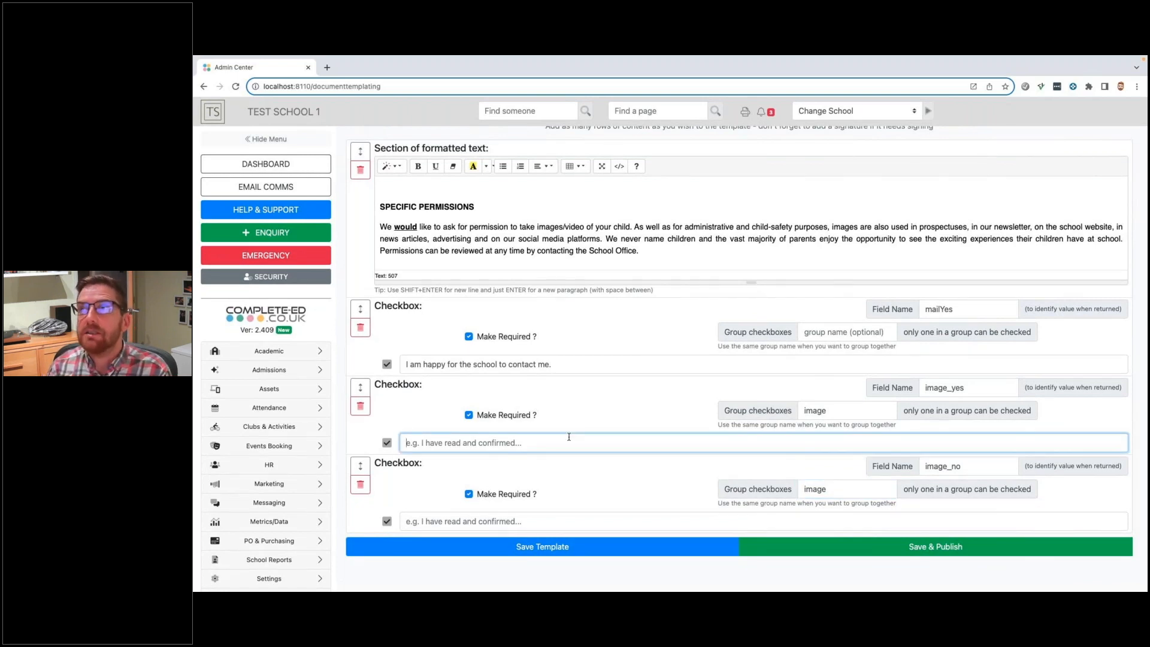
{"action": "type", "text": "I agree for "}
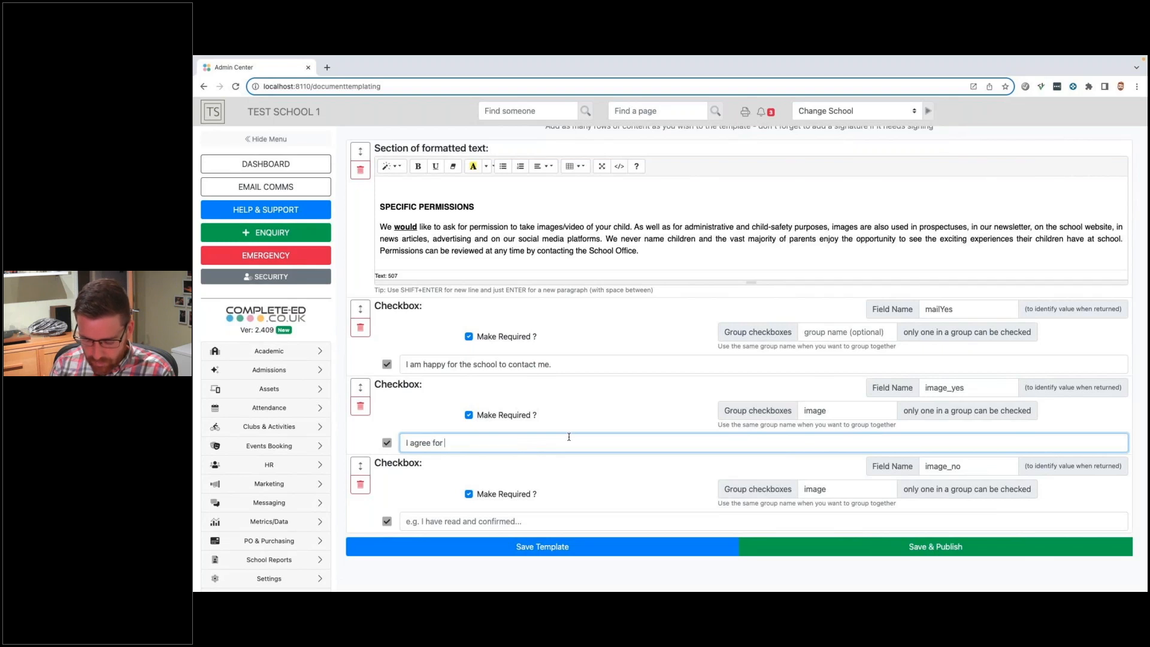
{"action": "type", "text": "photos"}
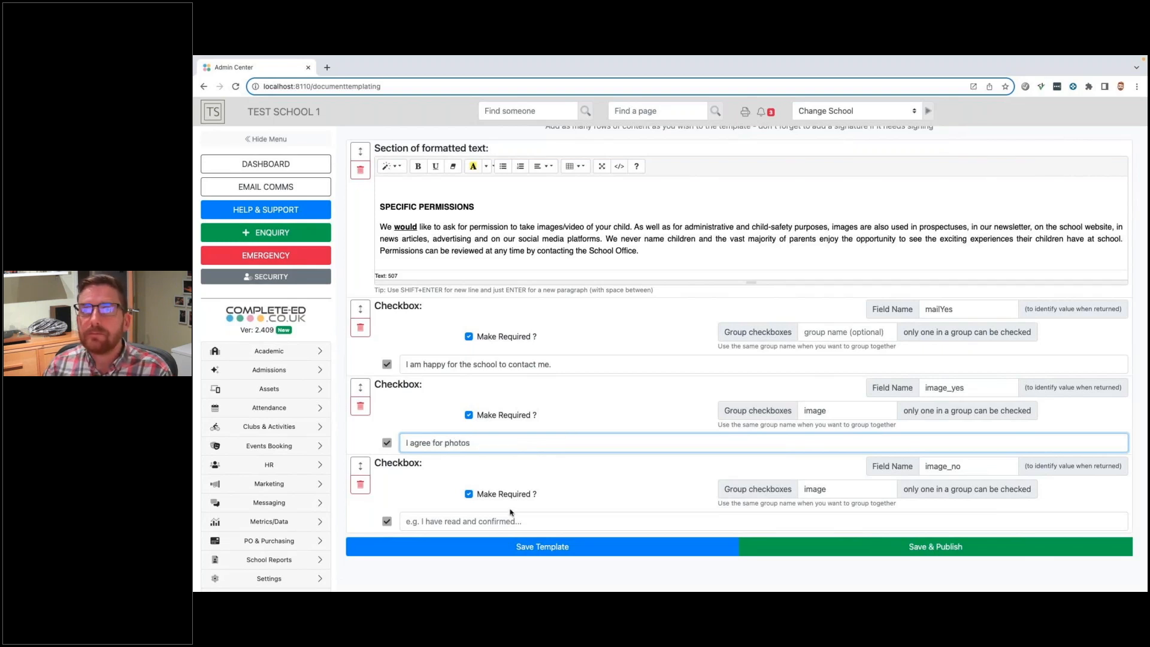
- Label the image_no checkbox "Please don't use my image" and save the template
{"action": "left_click", "coordinate": [503, 520]}
{"action": "type", "text": "Ple"}
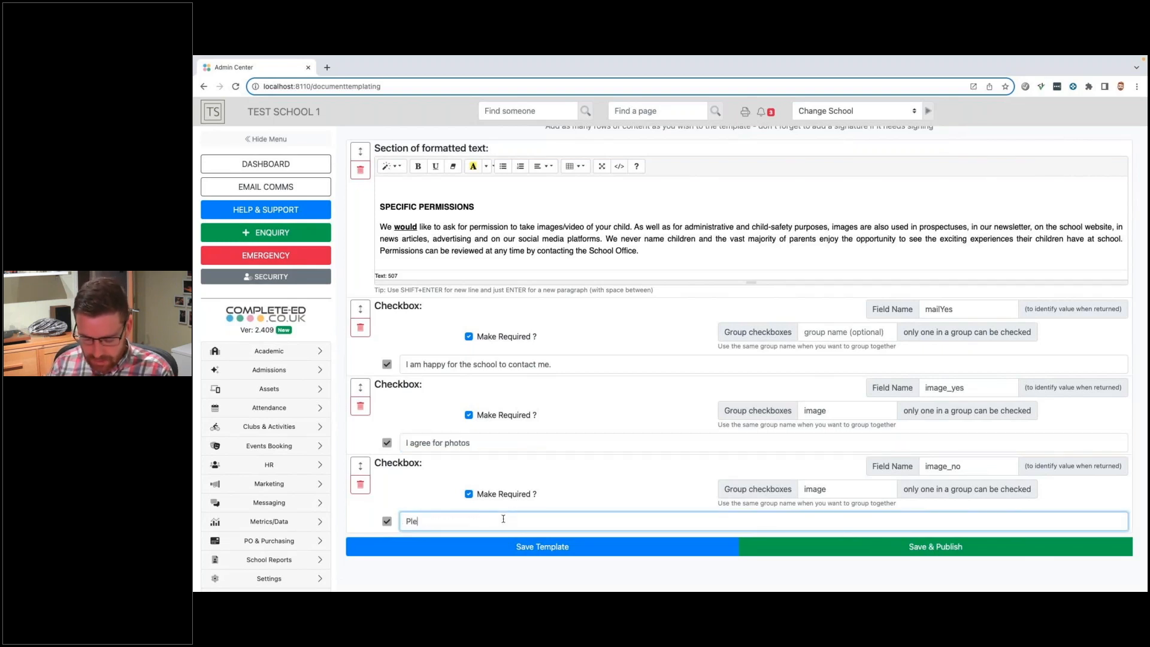
{"action": "type", "text": "ase don'"}
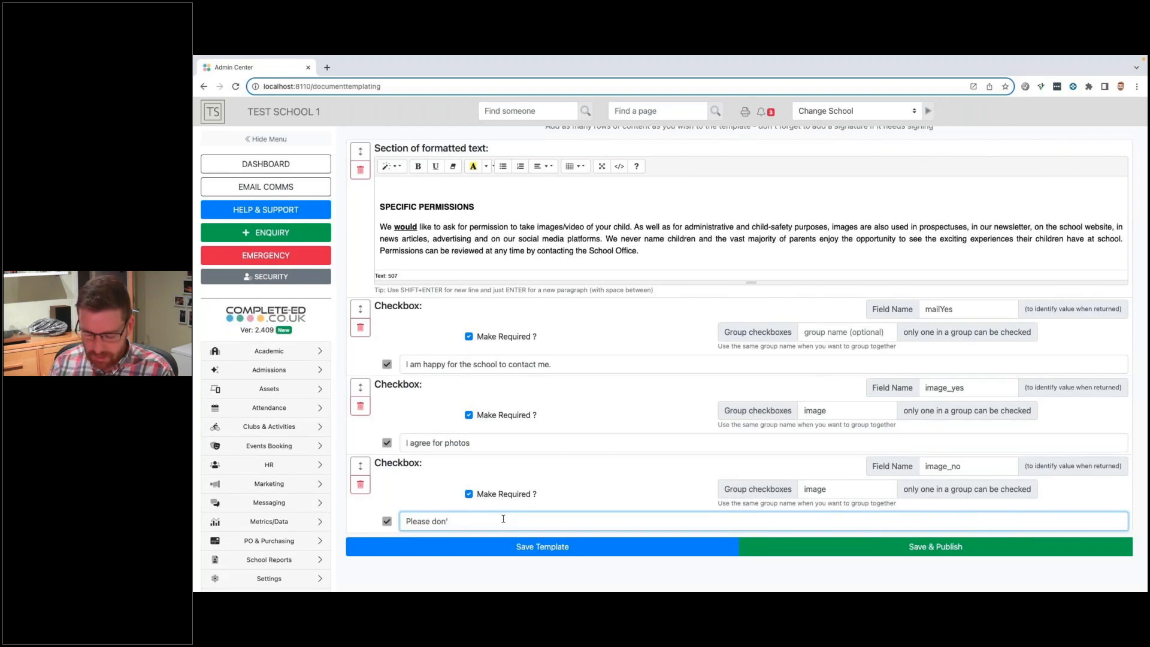
{"action": "type", "text": "t use my image"}
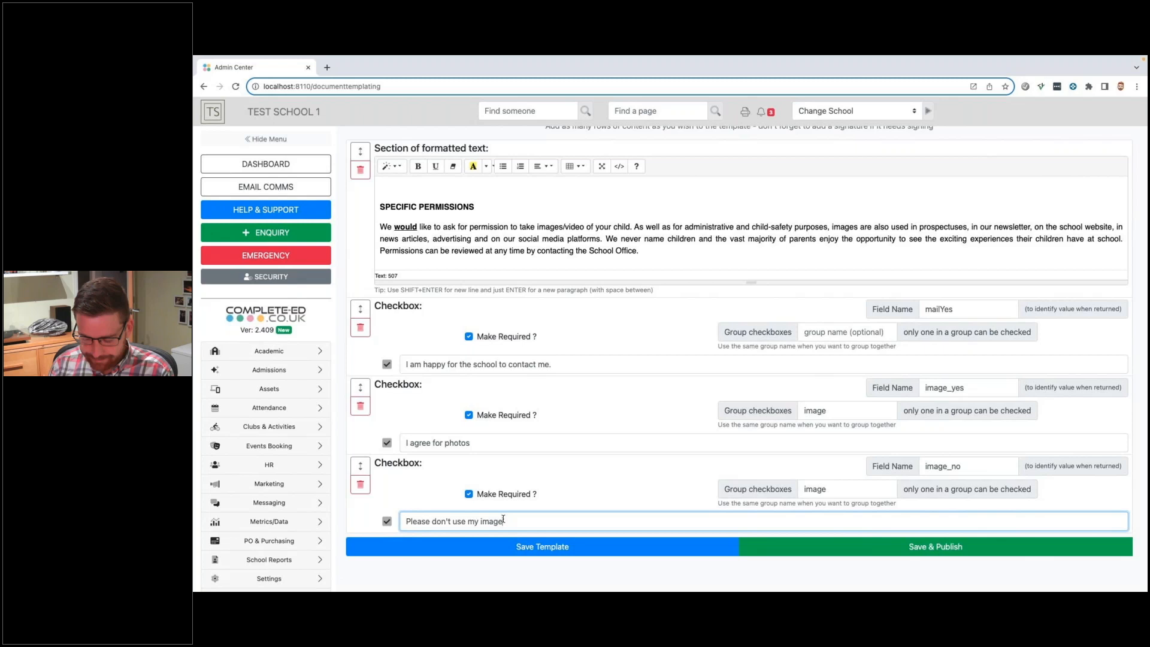
{"action": "left_click", "coordinate": [609, 552]}
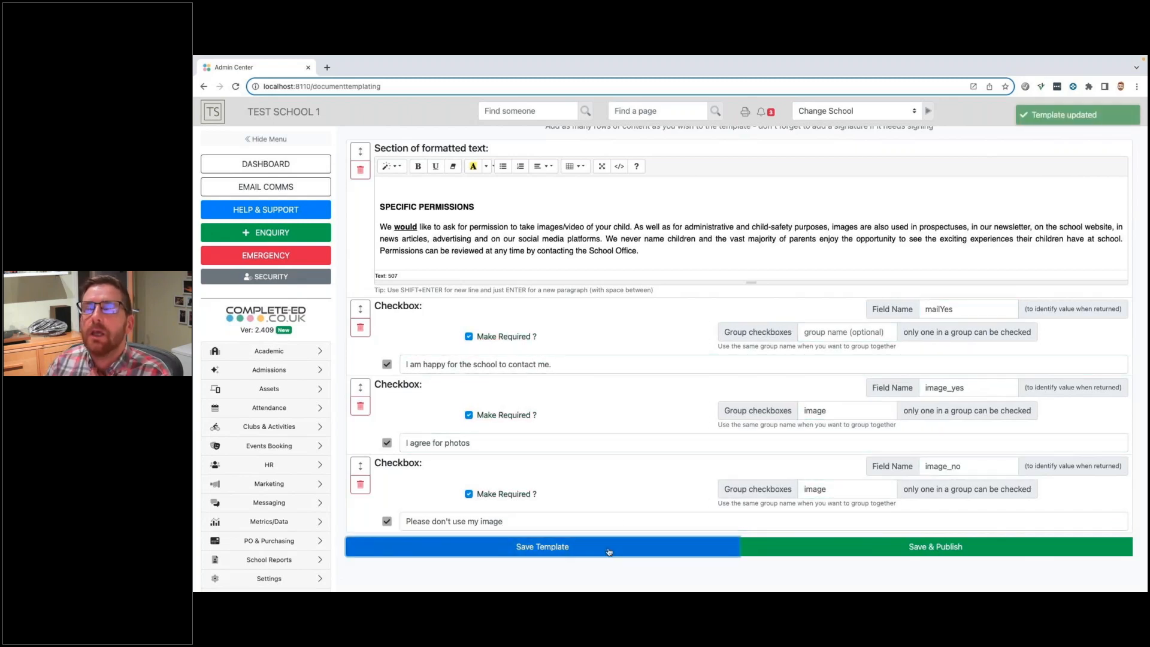
- Add a Comparison content row to the Registration Form template
{"action": "scroll", "coordinate": [617, 362], "scroll_direction": "up", "scroll_amount": 1}
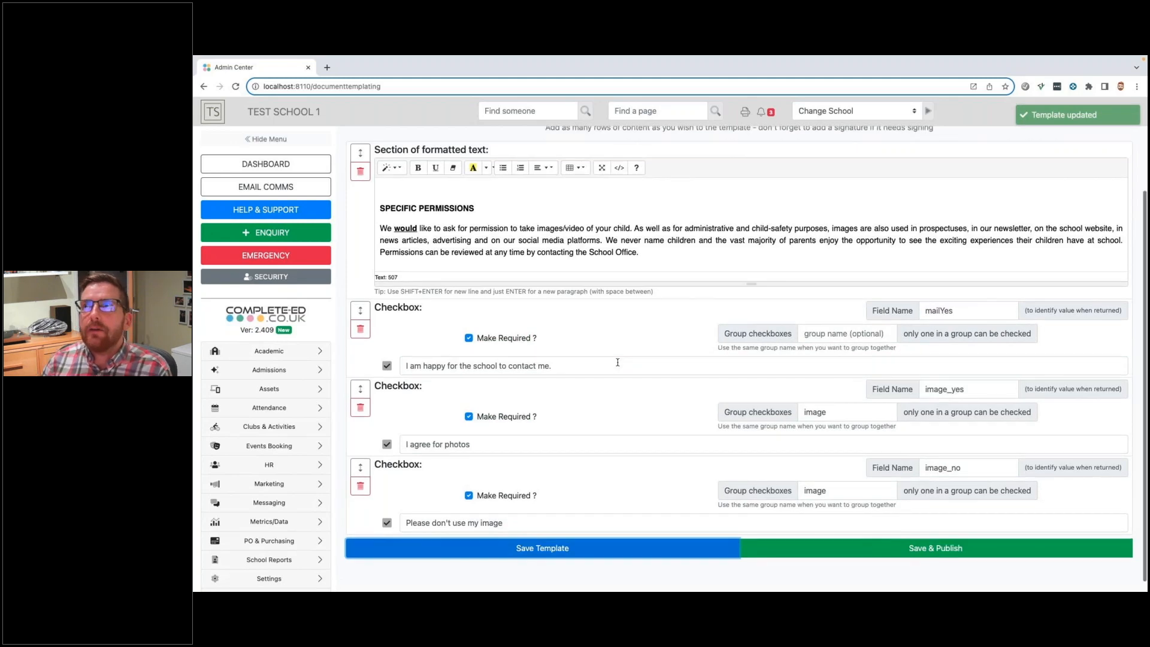
{"action": "scroll", "coordinate": [617, 362], "scroll_direction": "up", "scroll_amount": 3}
{"action": "scroll", "coordinate": [617, 364], "scroll_direction": "down", "scroll_amount": 1}
{"action": "scroll", "coordinate": [617, 365], "scroll_direction": "up", "scroll_amount": 2}
{"action": "left_click", "coordinate": [1100, 170]}
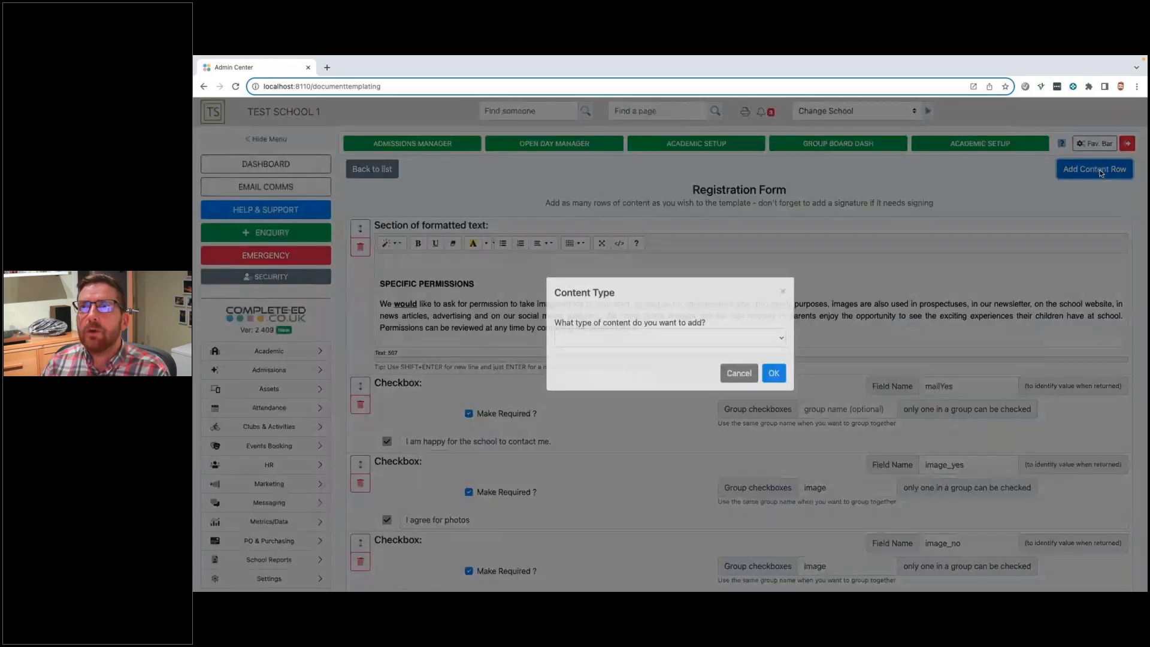
{"action": "left_click", "coordinate": [740, 346]}
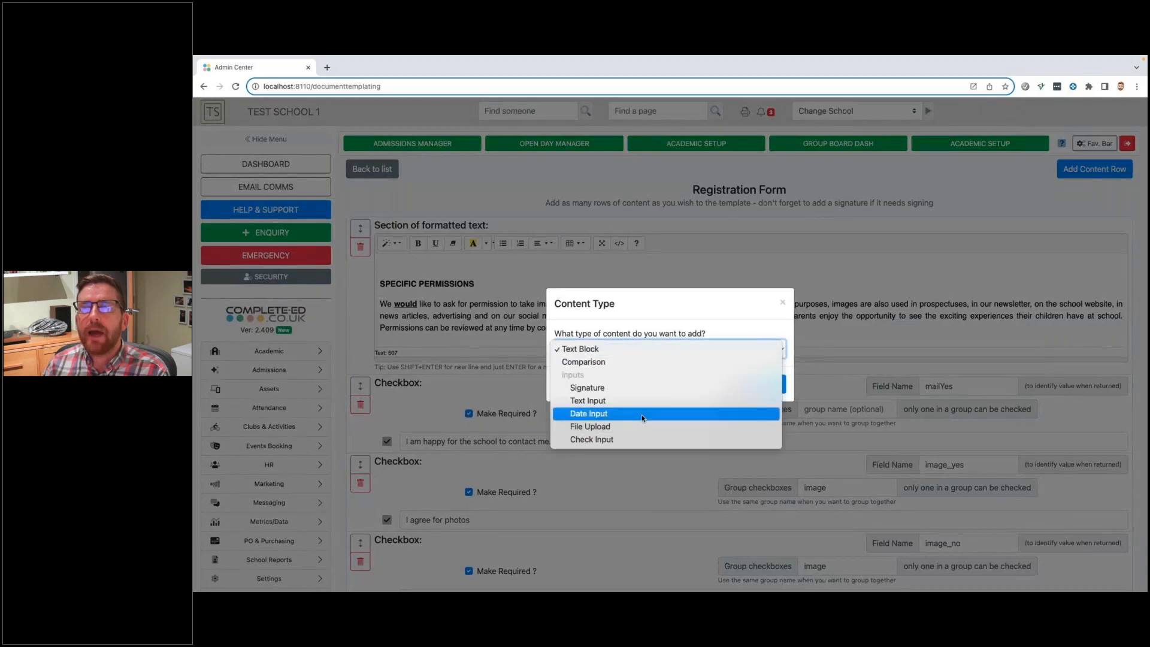
{"action": "left_click", "coordinate": [596, 362]}
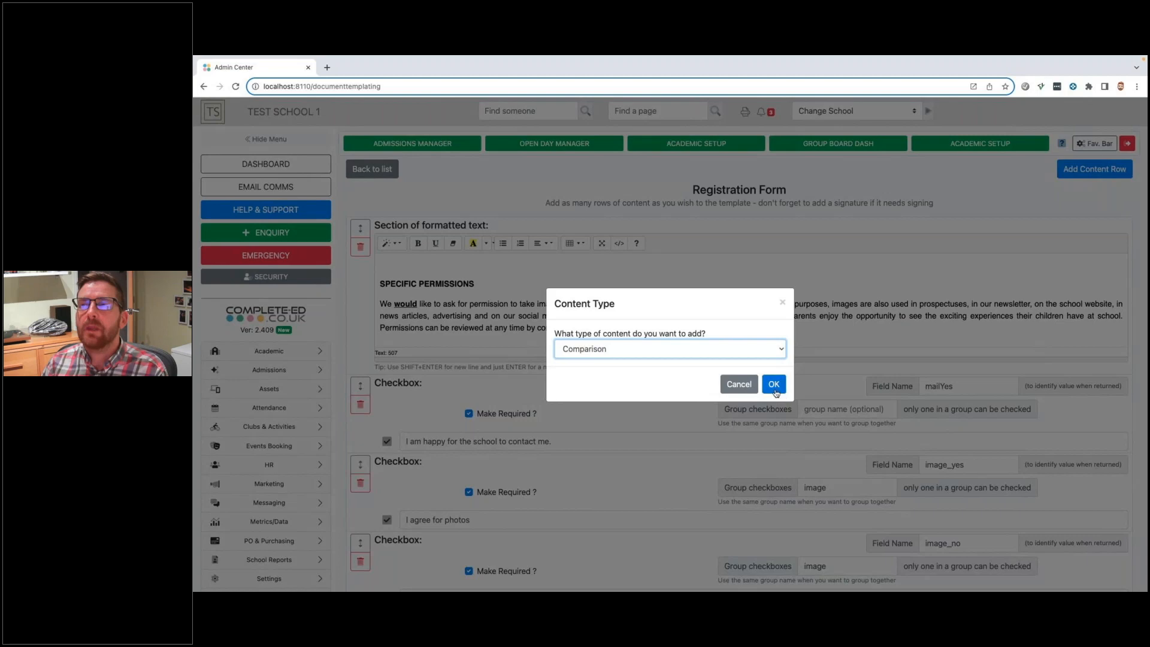
{"action": "left_click", "coordinate": [779, 389]}
- Set the comparison section's record type to Contact (repeated for each signatory)
{"action": "scroll", "coordinate": [762, 395], "scroll_direction": "down", "scroll_amount": 3}
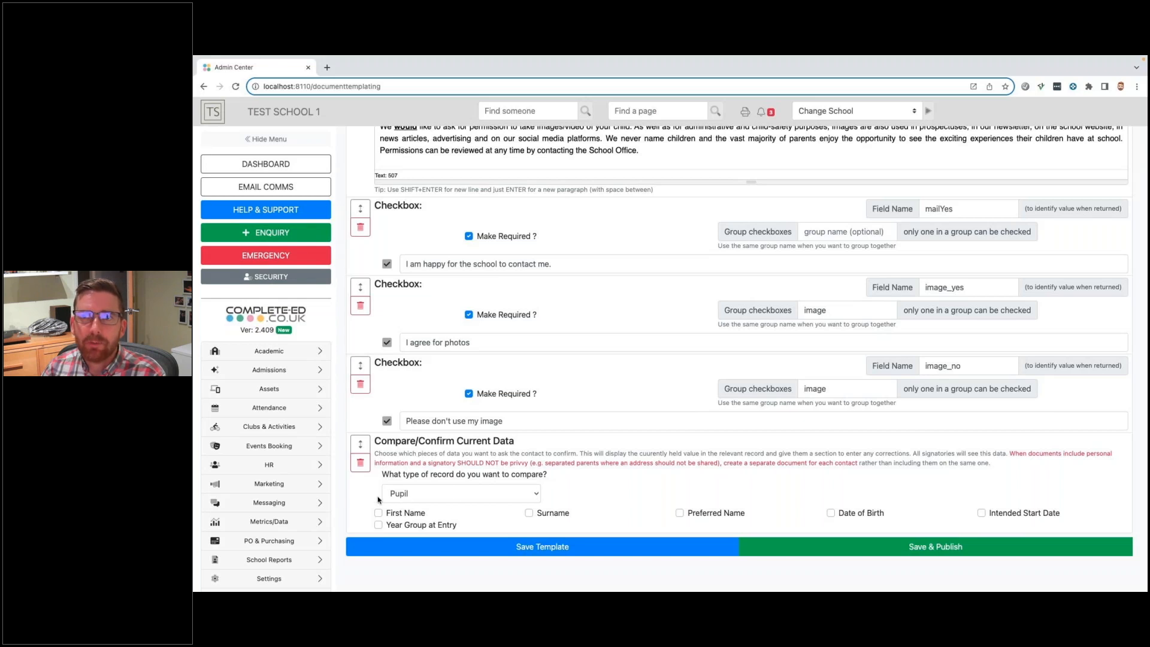
{"action": "left_click", "coordinate": [454, 497]}
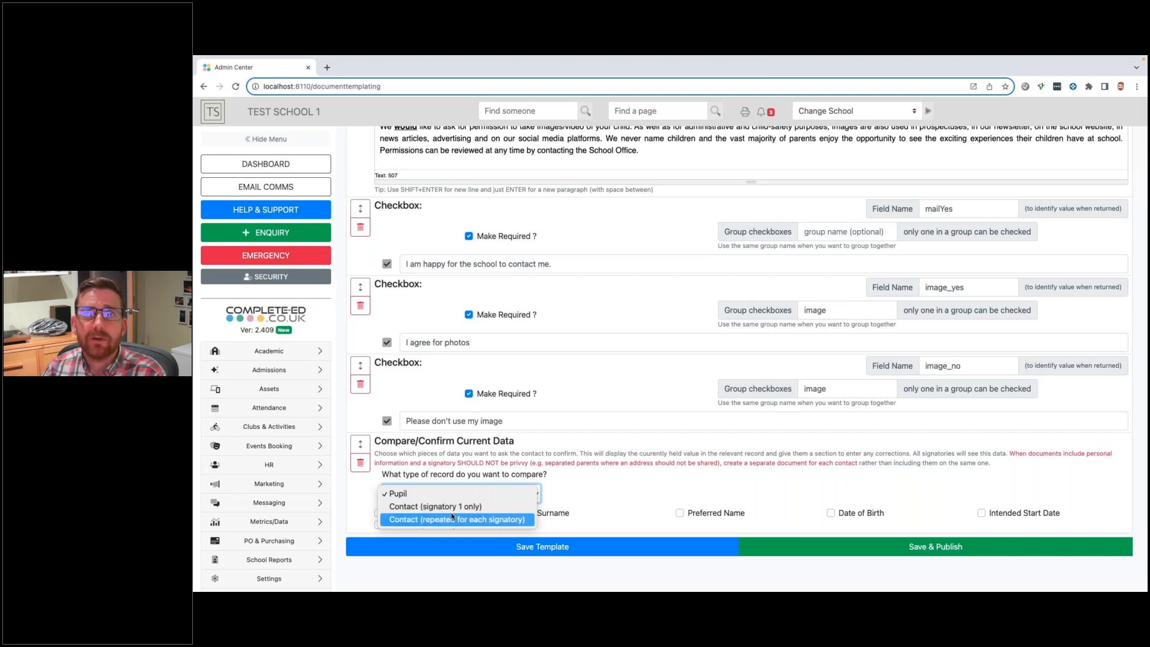
{"action": "left_click", "coordinate": [452, 520]}
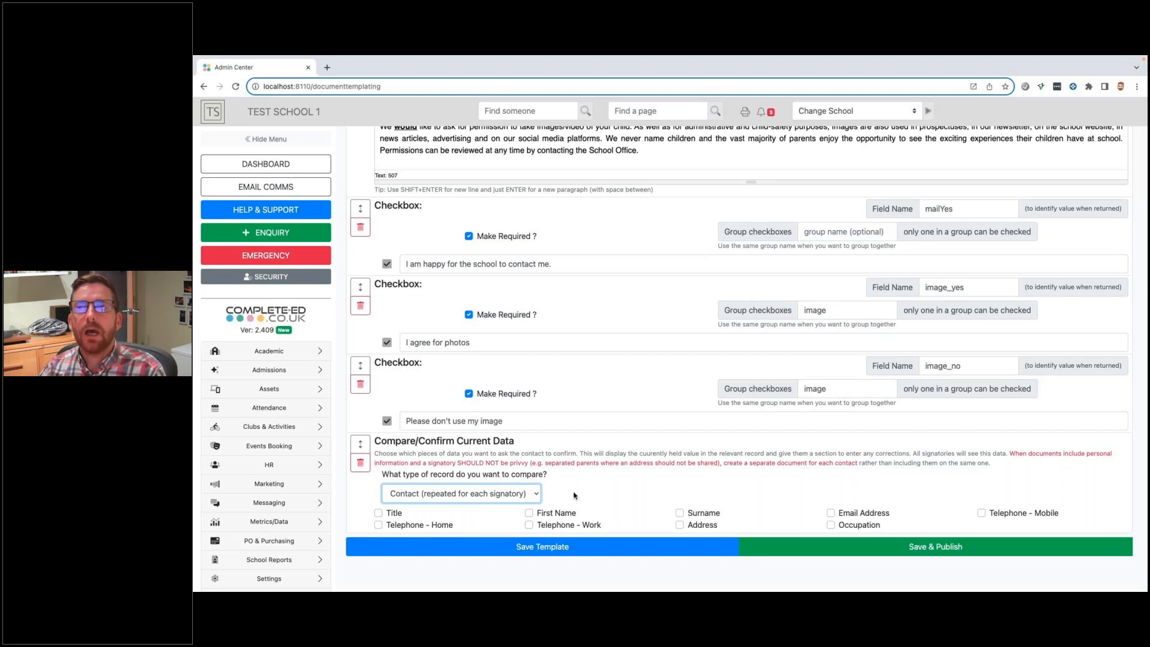
- Include Title, First Name, Surname, Email Address and Telephone - Mobile in the contact comparison and save the template
{"action": "left_click", "coordinate": [378, 513]}
{"action": "left_click", "coordinate": [528, 512]}
{"action": "left_click", "coordinate": [680, 513]}
{"action": "left_click", "coordinate": [830, 513]}
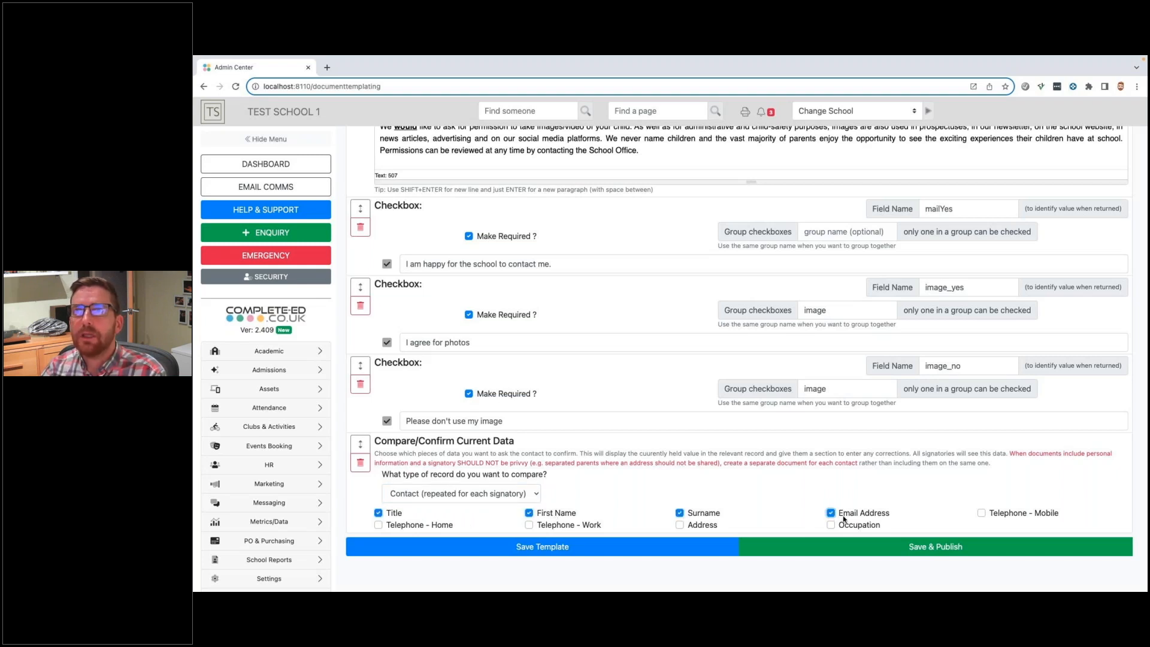
{"action": "left_click", "coordinate": [982, 513]}
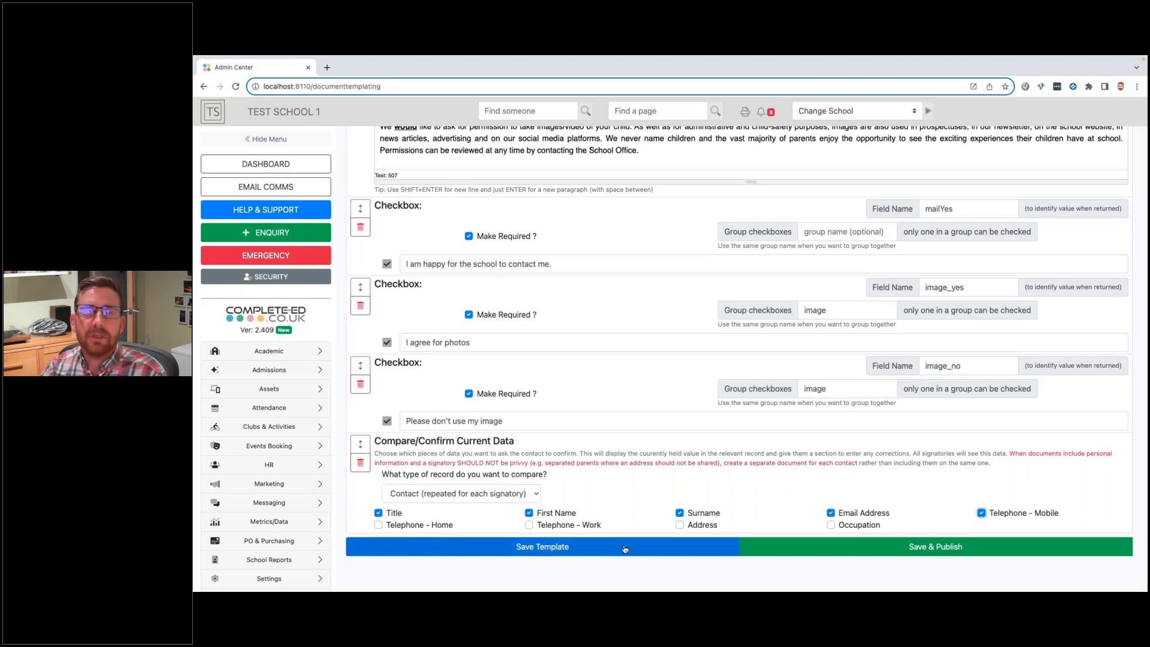
{"action": "left_click", "coordinate": [538, 549]}
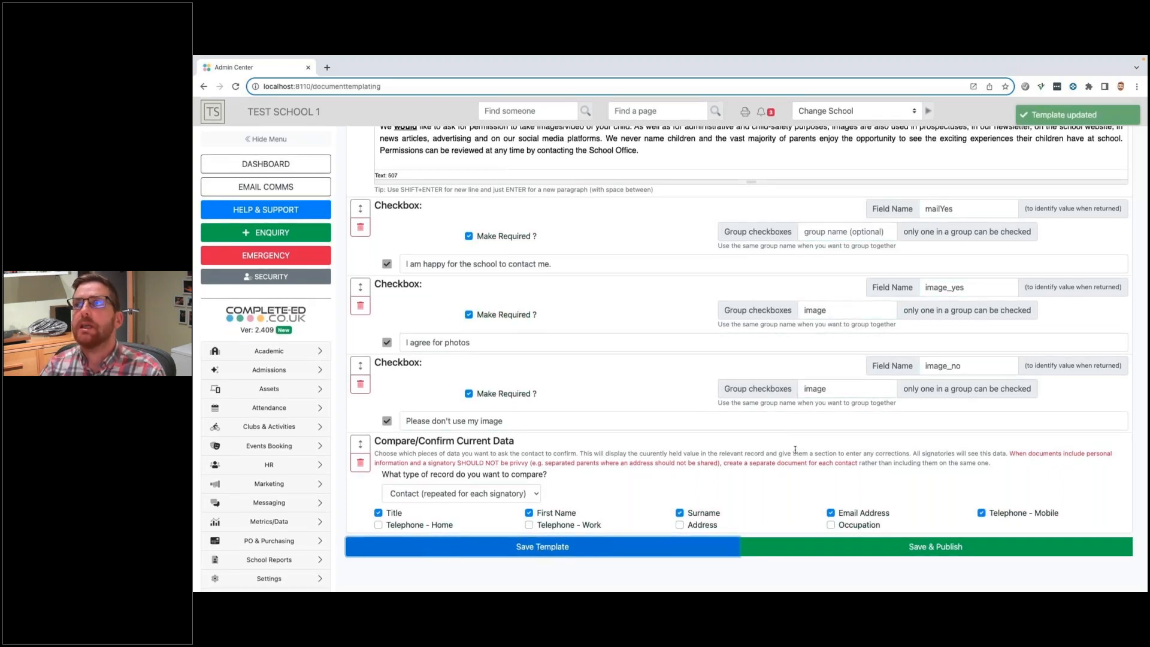
- Add a Signature content row to the template and save the template
{"action": "scroll", "coordinate": [1009, 246], "scroll_direction": "up", "scroll_amount": 5}
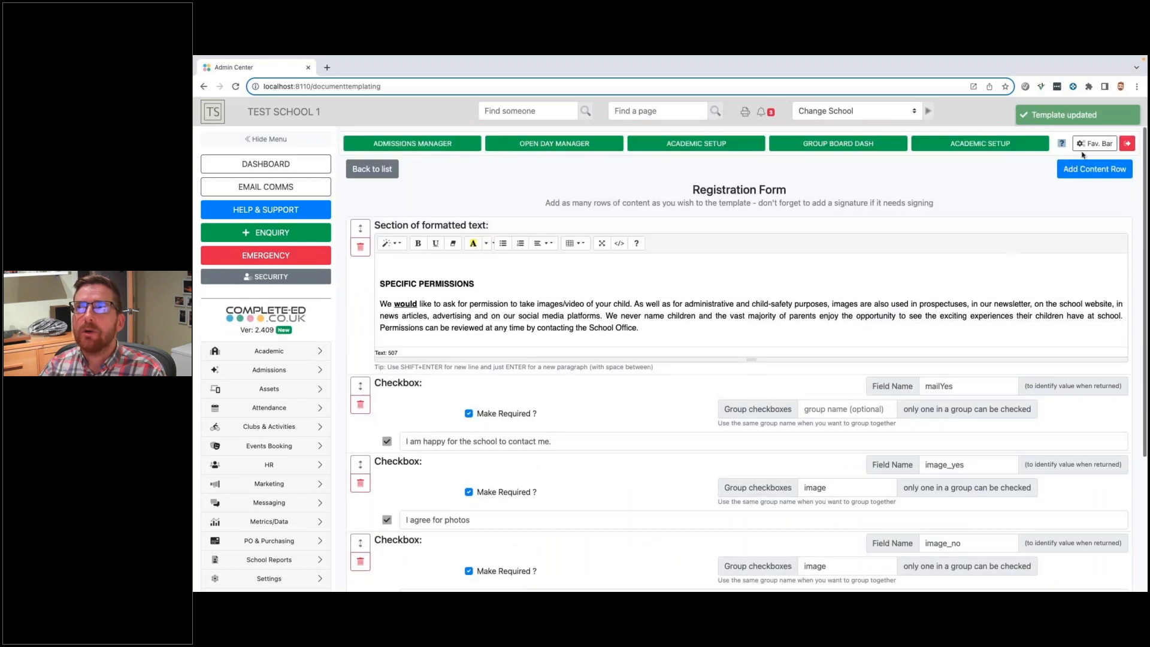
{"action": "left_click", "coordinate": [1078, 172]}
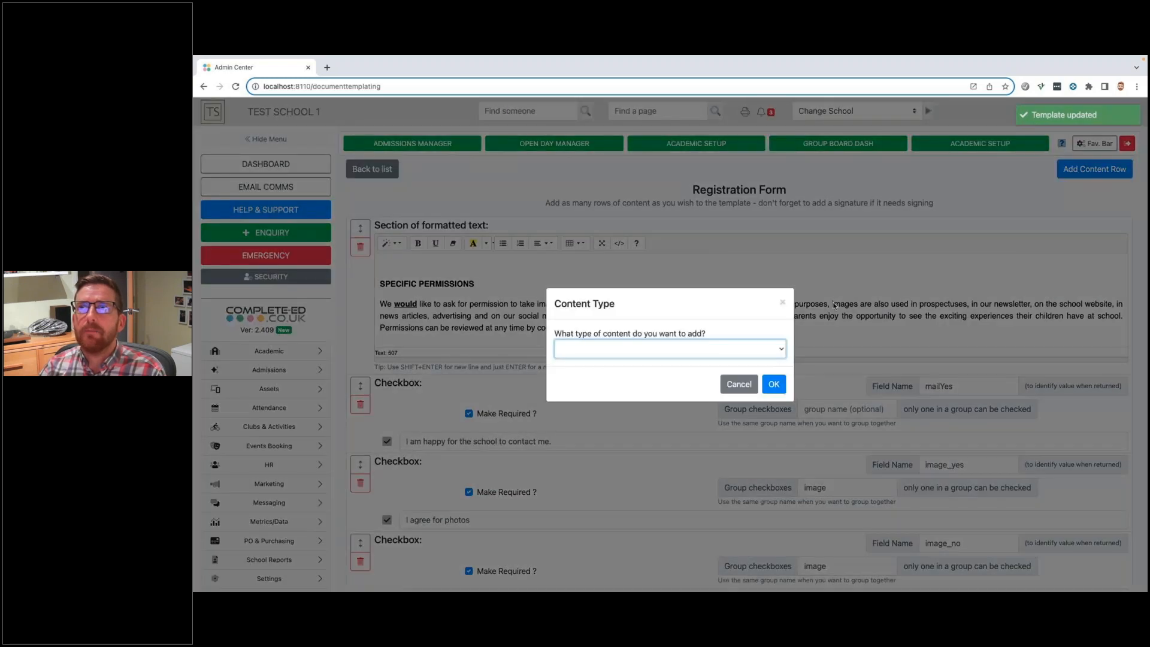
{"action": "left_click", "coordinate": [710, 352]}
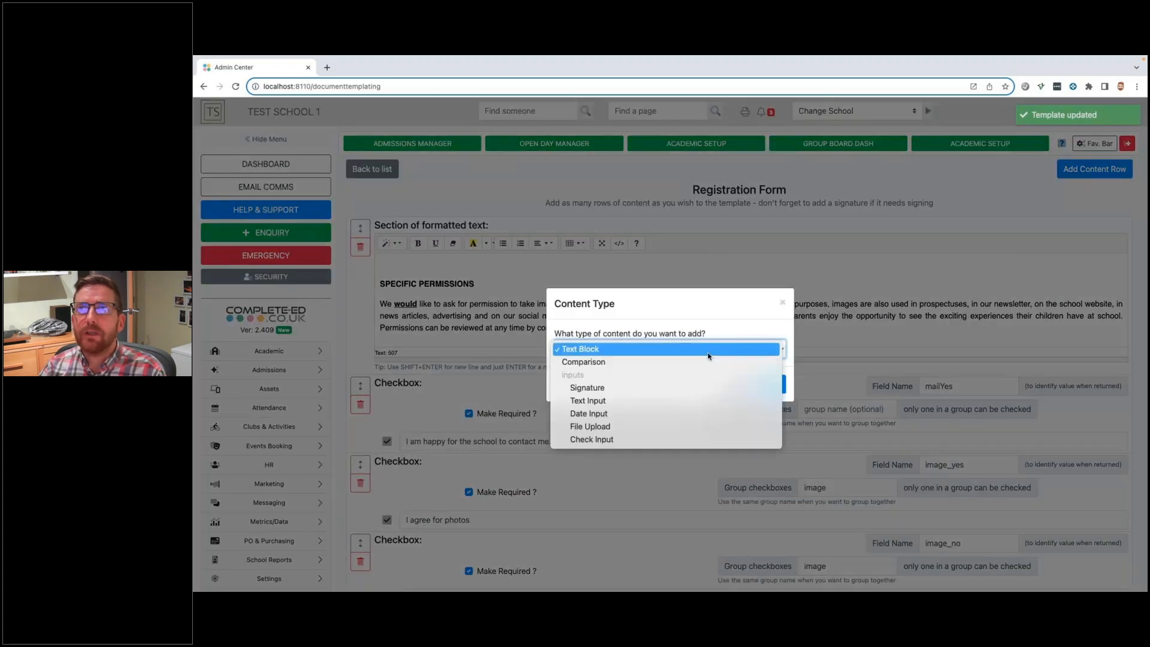
{"action": "left_click", "coordinate": [627, 394]}
{"action": "left_click", "coordinate": [773, 383]}
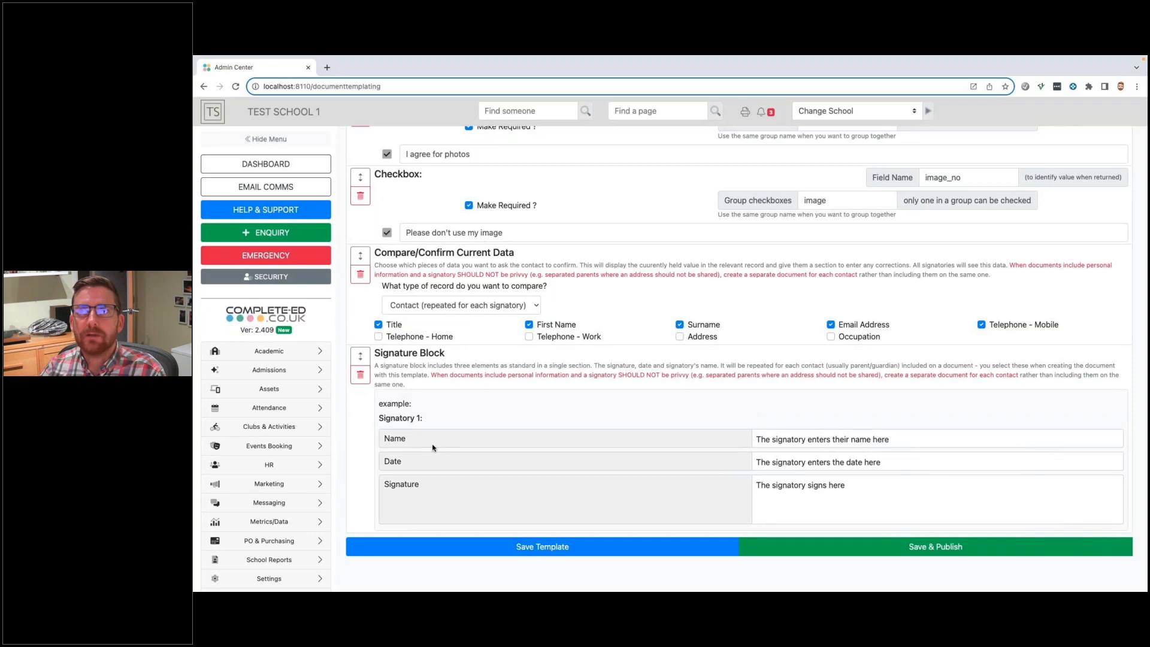
{"action": "scroll", "coordinate": [434, 447], "scroll_direction": "up", "scroll_amount": 1}
{"action": "scroll", "coordinate": [433, 446], "scroll_direction": "up", "scroll_amount": 3}
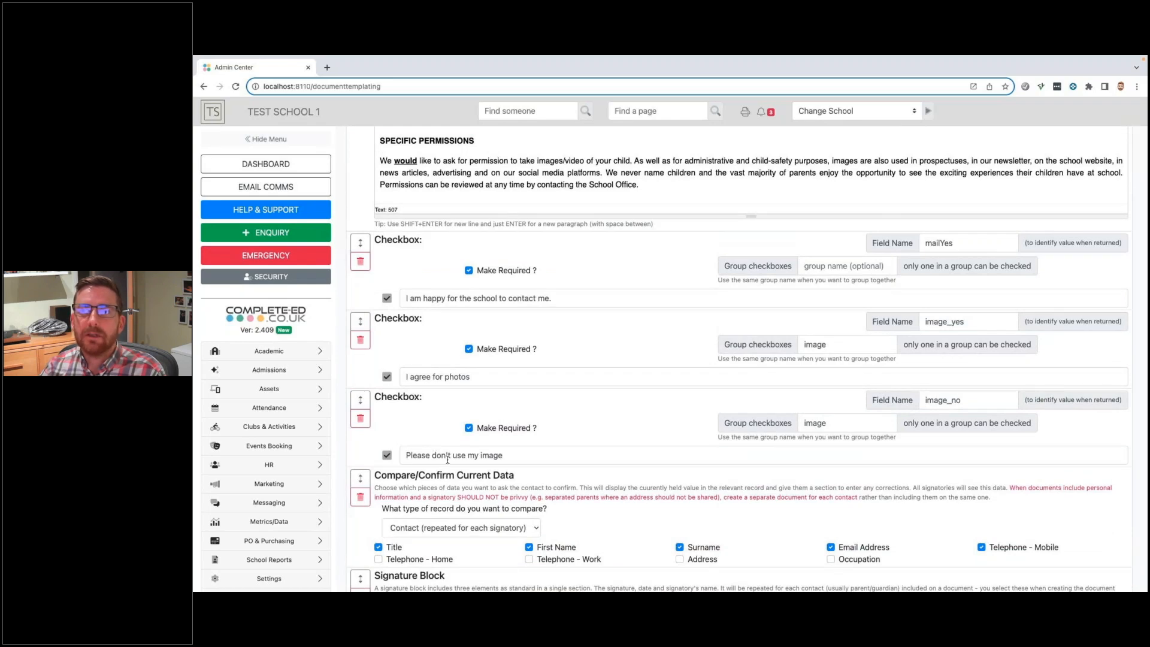
{"action": "scroll", "coordinate": [450, 470], "scroll_direction": "down", "scroll_amount": 5}
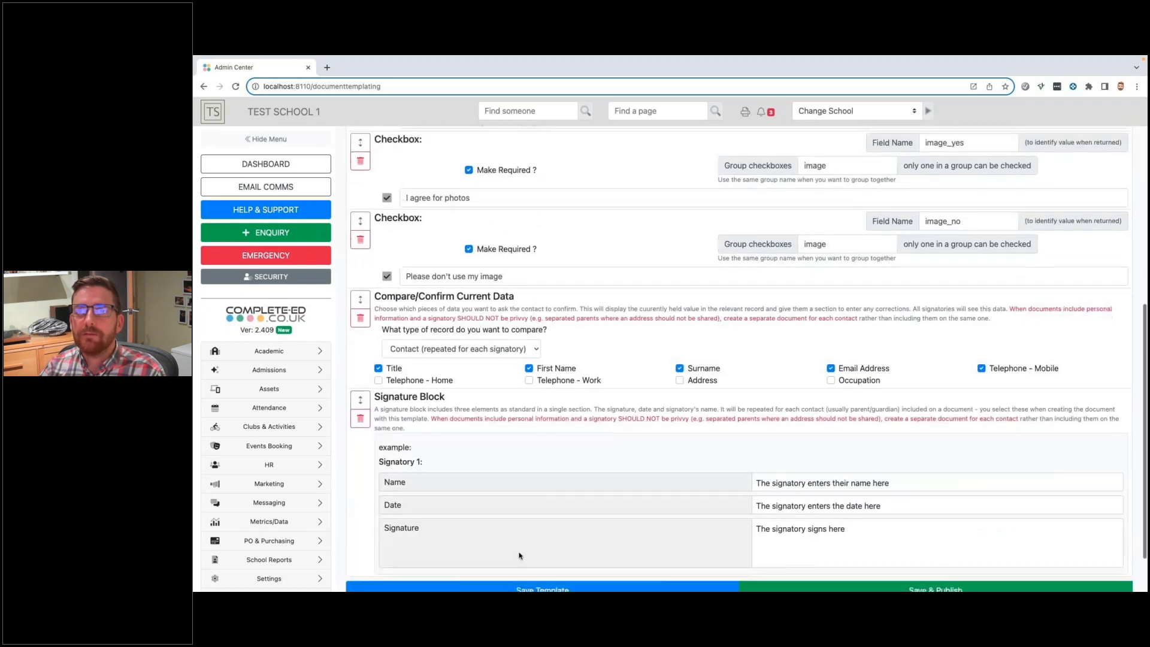
{"action": "left_click", "coordinate": [519, 552]}
- Move the Compare/Confirm Current Data section directly below the formatted text section, above the mailYes checkbox
{"action": "scroll", "coordinate": [502, 460], "scroll_direction": "up", "scroll_amount": 2}
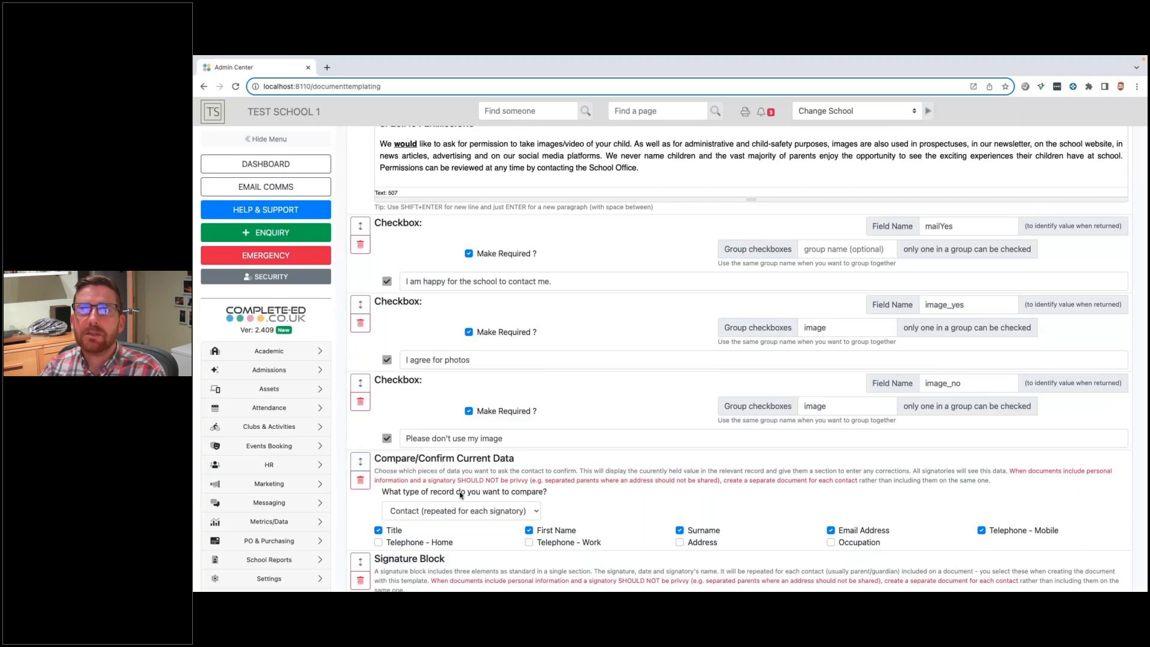
{"action": "left_click_drag", "start_coordinate": [361, 467], "coordinate": [362, 226]}
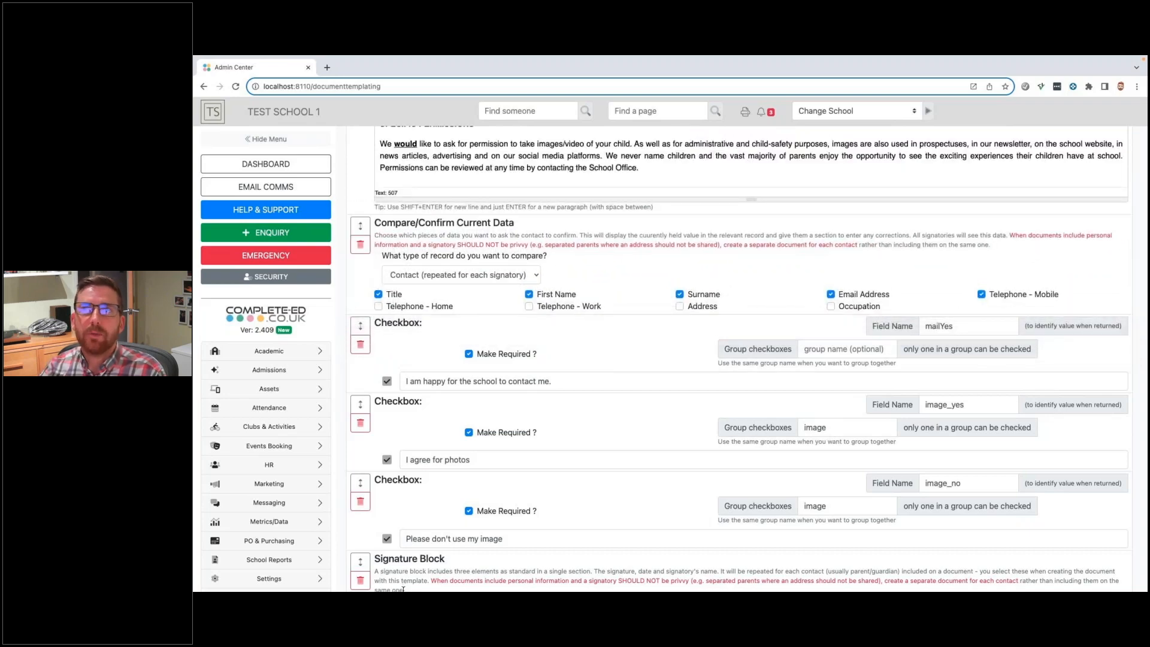
- Add a new paragraph "Please confirm your details below:" at the end of the formatted permissions text
{"action": "scroll", "coordinate": [539, 420], "scroll_direction": "up", "scroll_amount": 2}
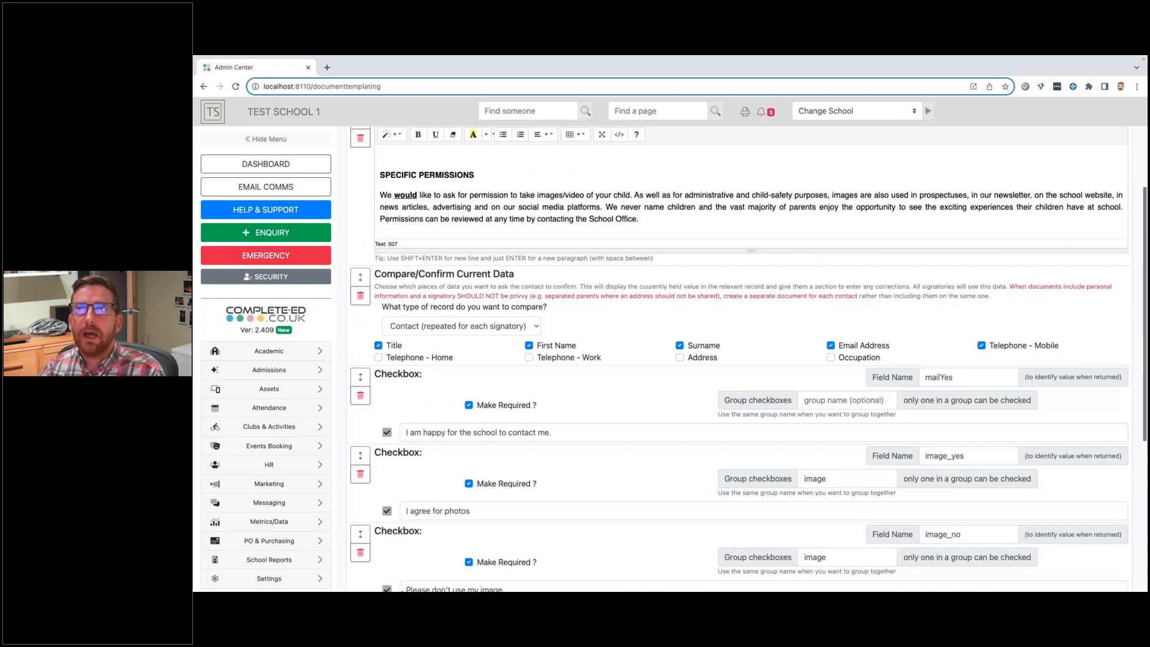
{"action": "left_click", "coordinate": [674, 255]}
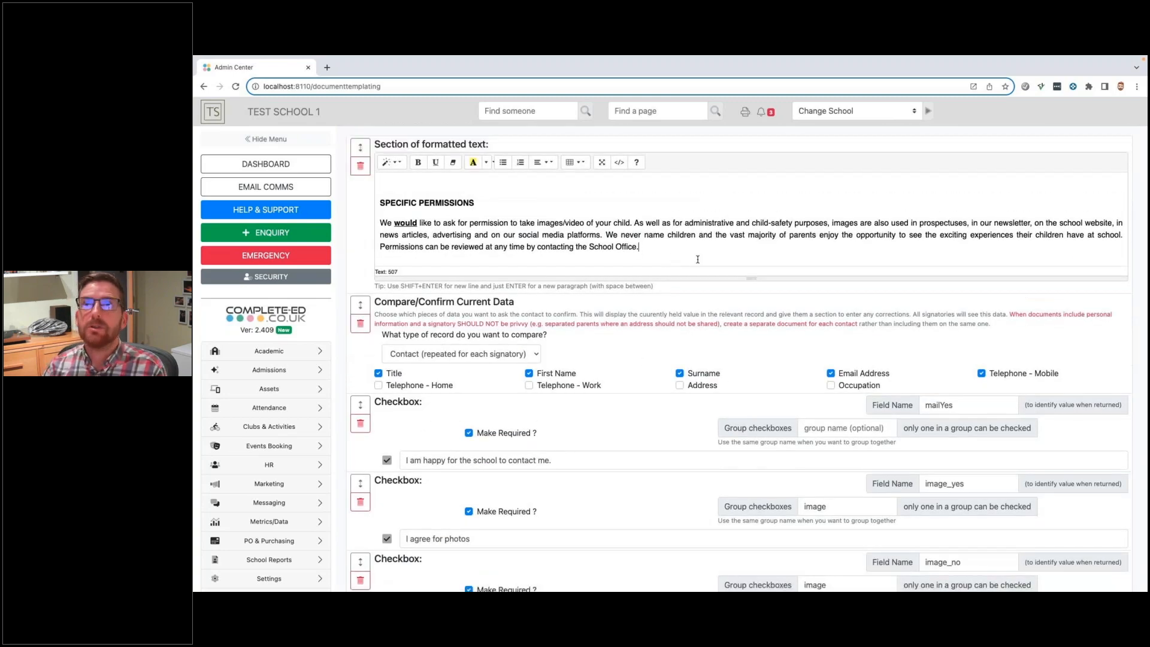
{"action": "key", "text": "Return"}
{"action": "type", "text": "Please confirm your "}
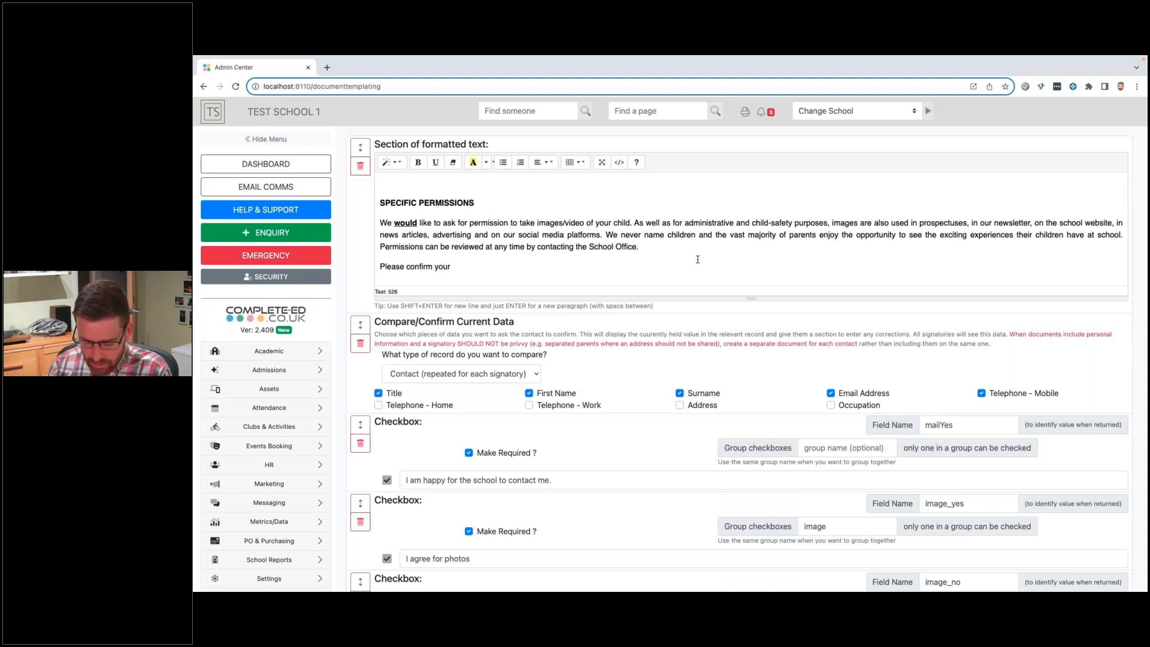
{"action": "type", "text": "details "}
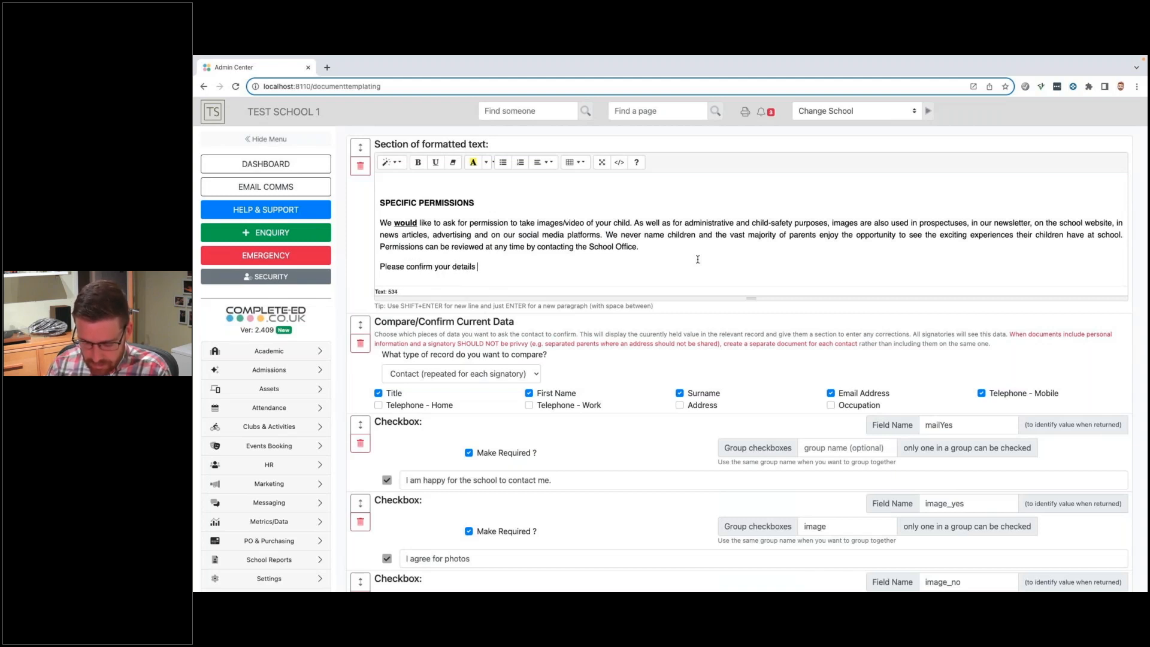
{"action": "type", "text": "below:"}
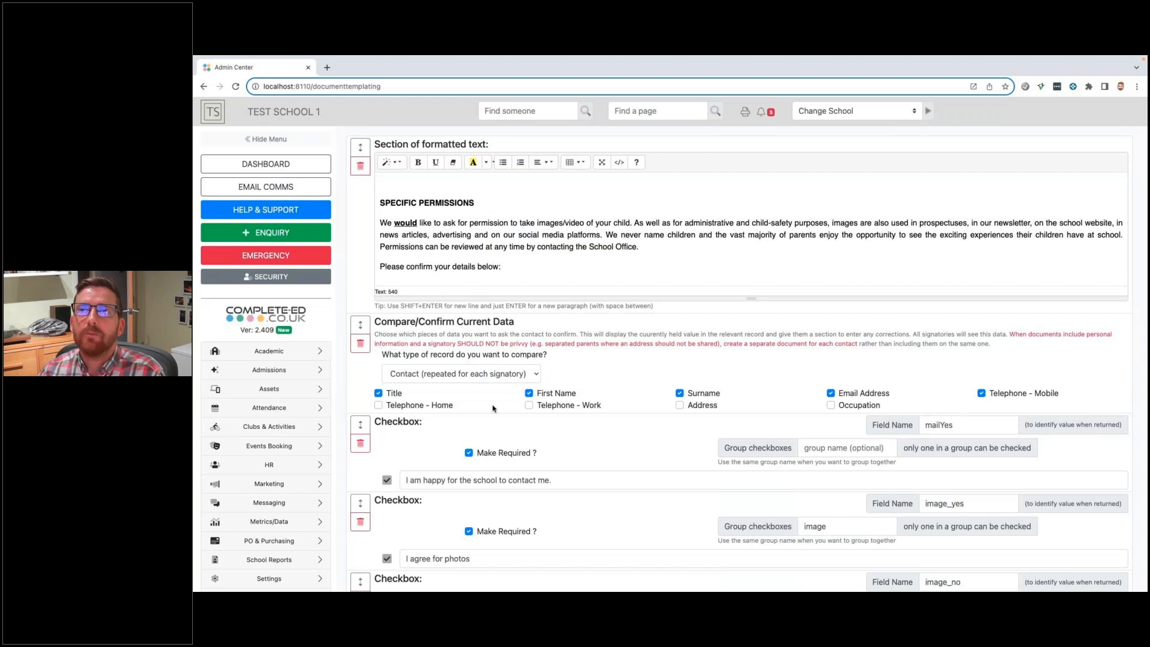
- Save and publish the Registration Form template
{"action": "scroll", "coordinate": [539, 414], "scroll_direction": "down", "scroll_amount": 1}
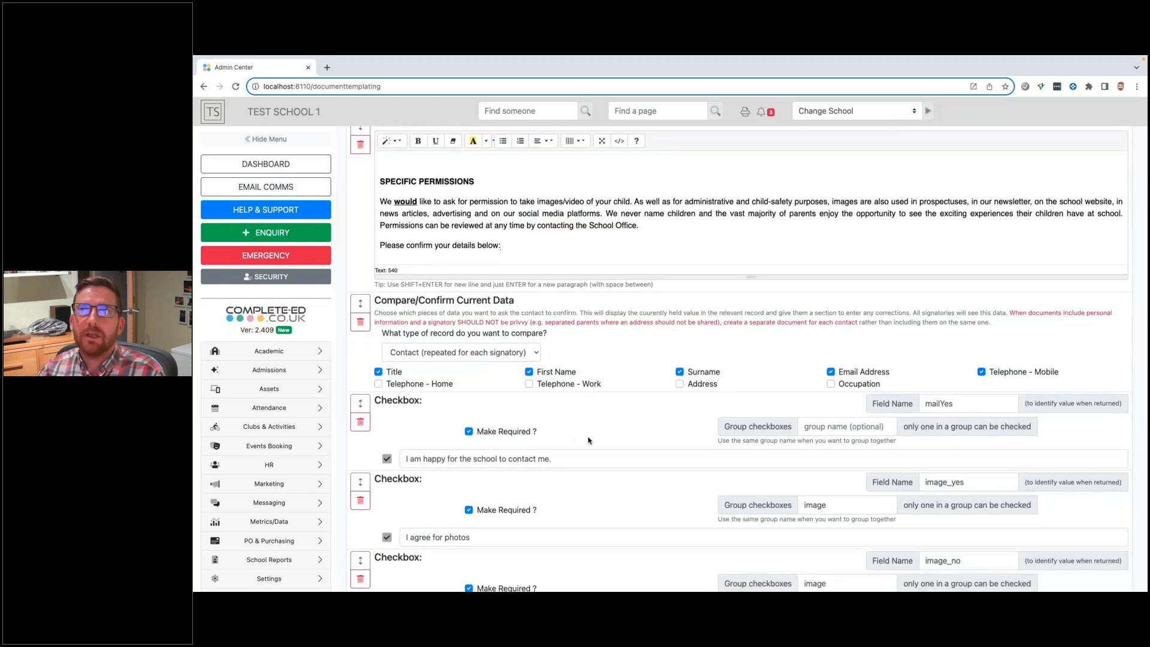
{"action": "scroll", "coordinate": [397, 179], "scroll_direction": "up", "scroll_amount": 1}
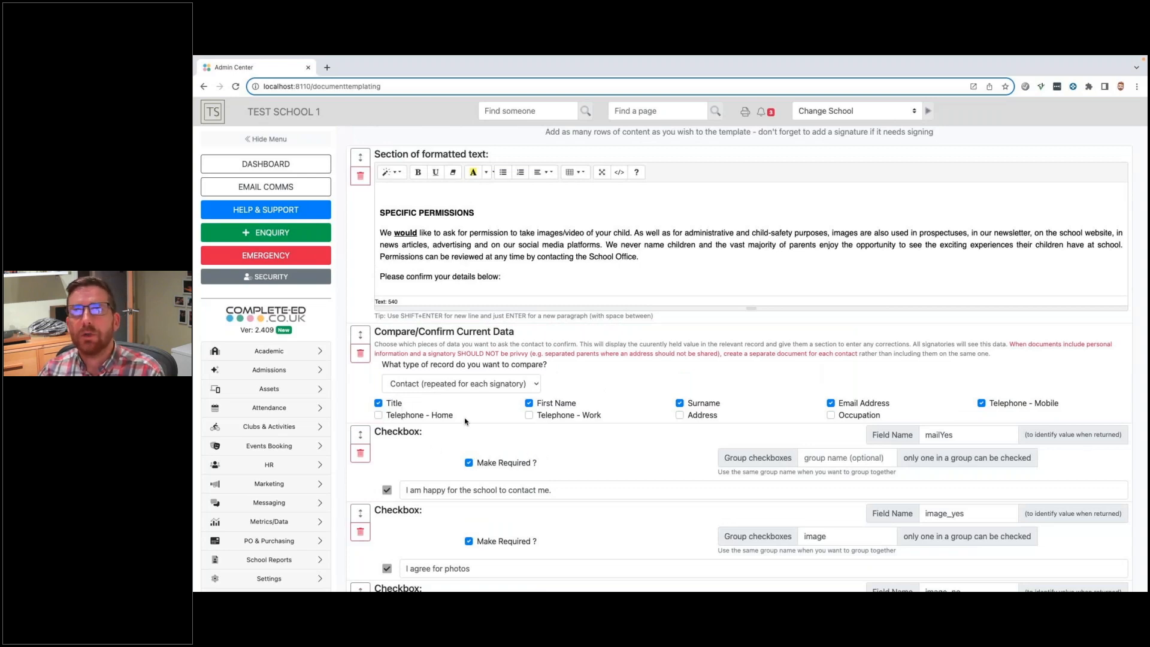
{"action": "scroll", "coordinate": [510, 446], "scroll_direction": "down", "scroll_amount": 2}
{"action": "scroll", "coordinate": [511, 446], "scroll_direction": "down", "scroll_amount": 9}
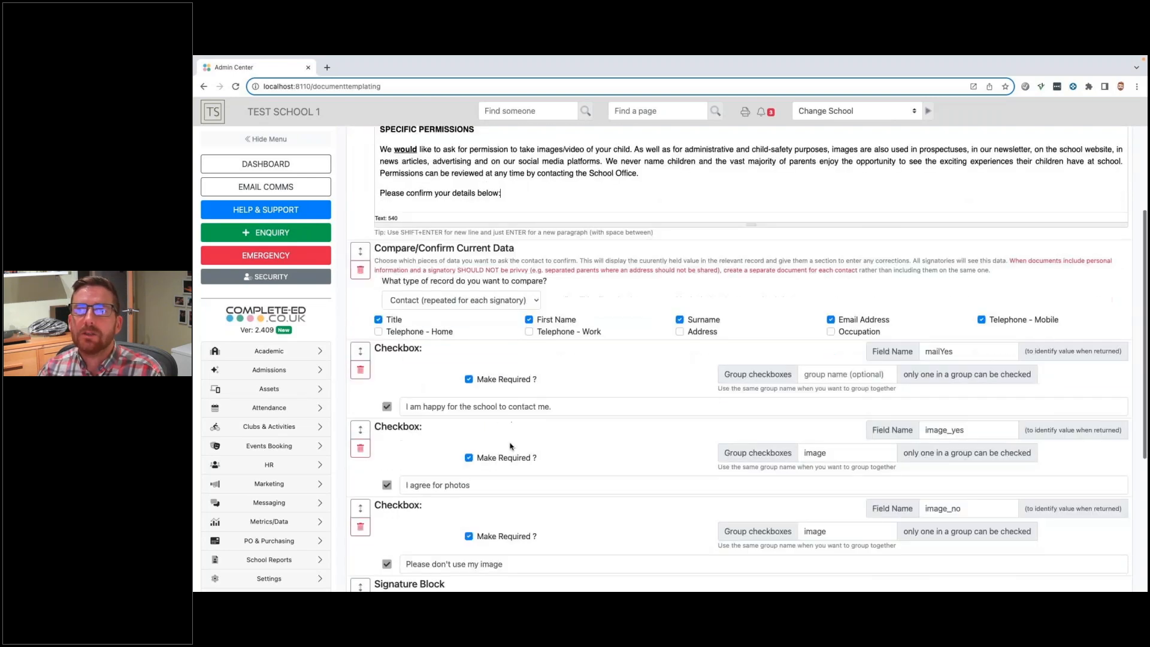
{"action": "left_click", "coordinate": [869, 547]}
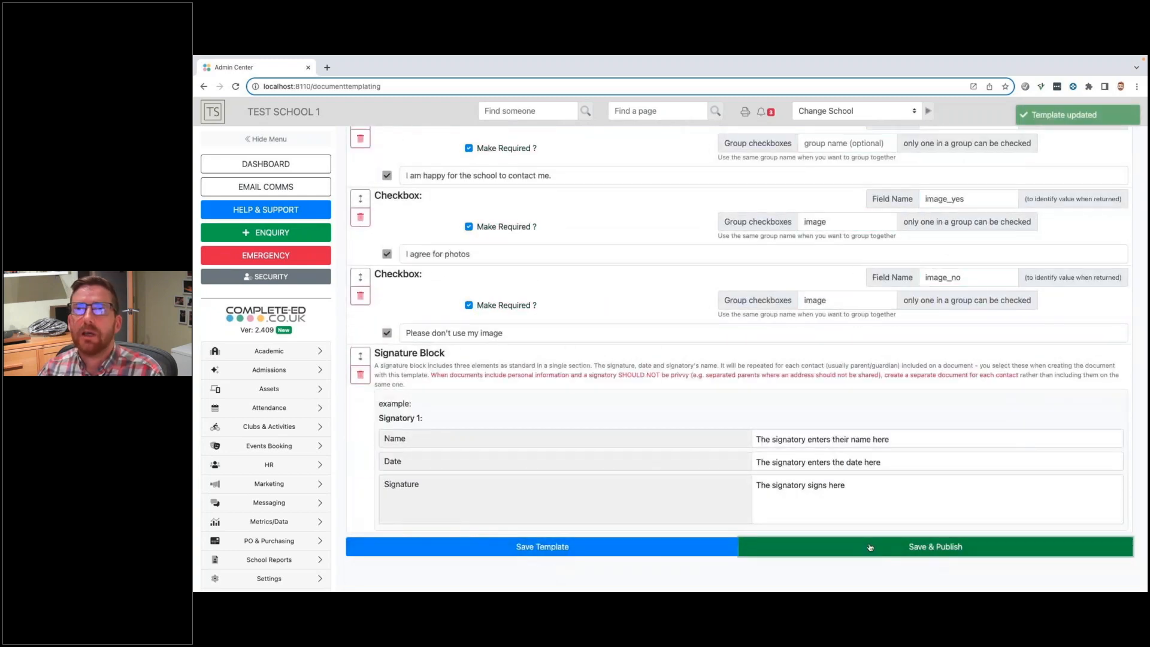
- Return to the template list and view the Registration Form's version history
{"action": "scroll", "coordinate": [604, 491], "scroll_direction": "up", "scroll_amount": 13}
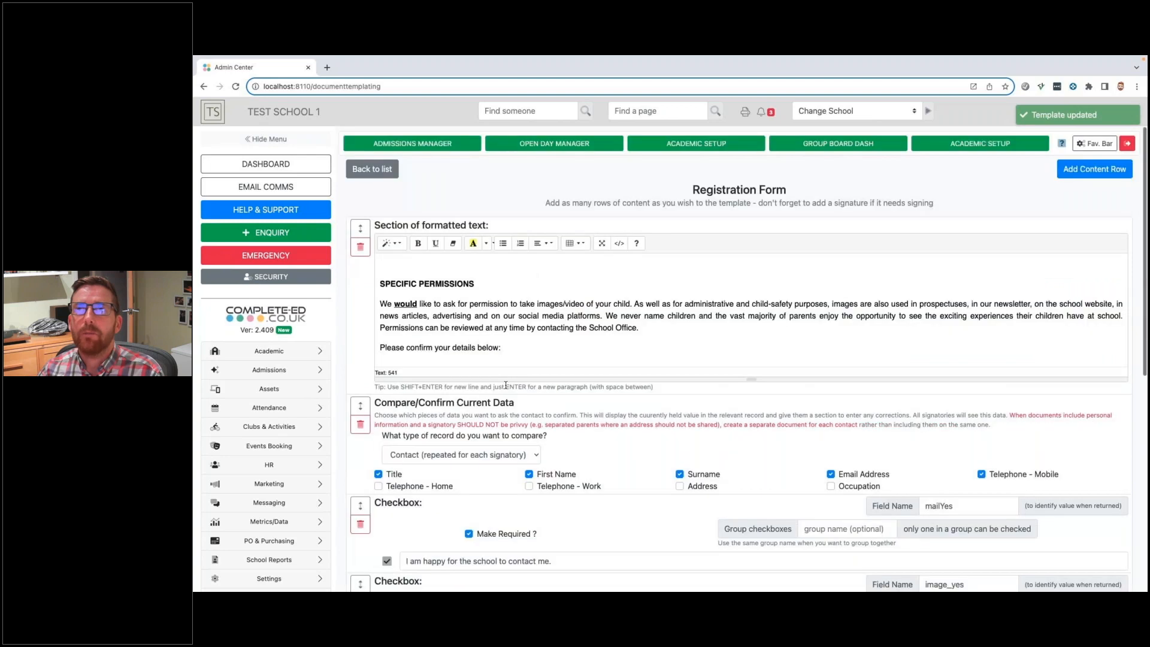
{"action": "left_click", "coordinate": [380, 172]}
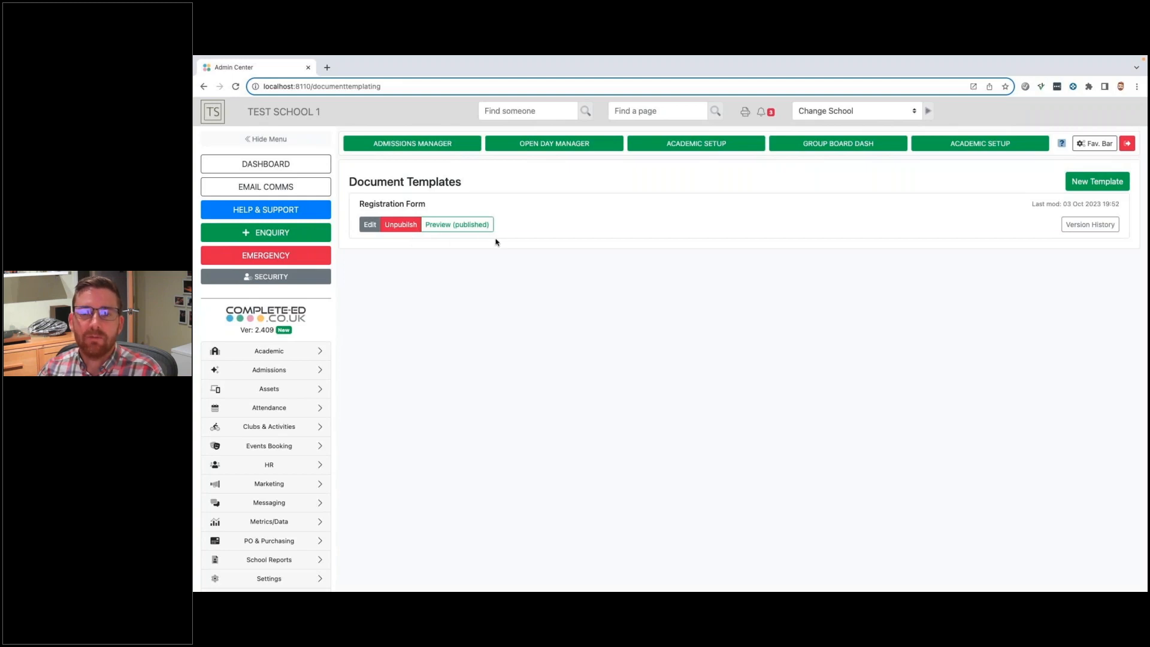
{"action": "left_click", "coordinate": [1113, 226]}
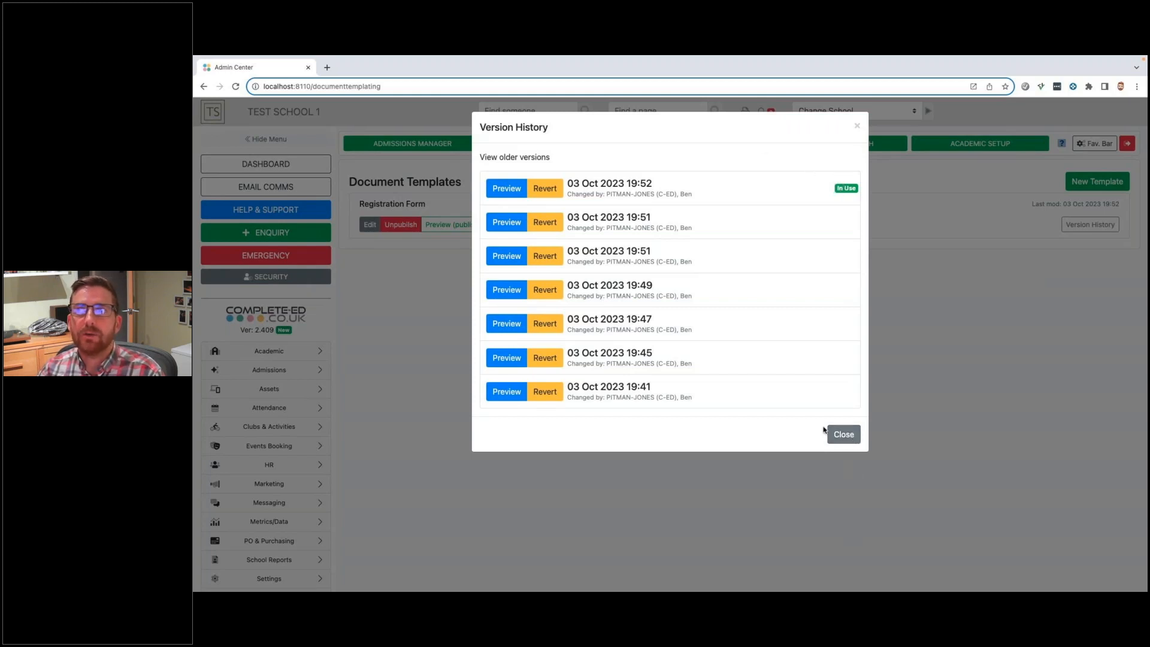
{"action": "left_click", "coordinate": [841, 434]}
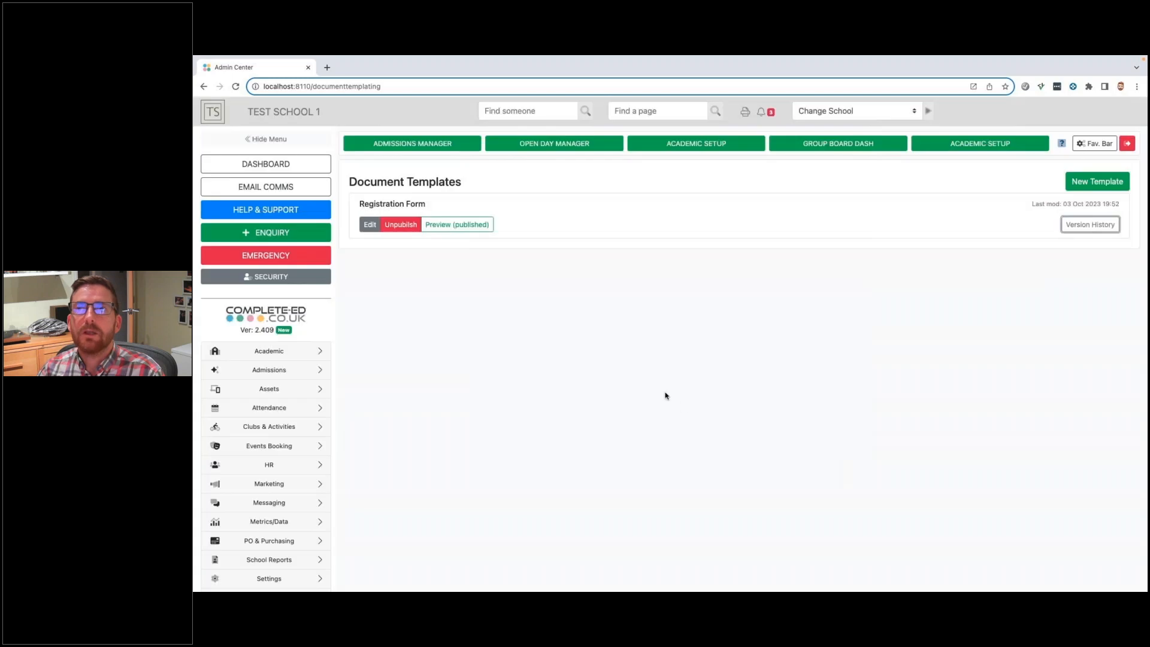
- Preview the published Registration Form and examine its permissions text, signer detail fields and consent checkboxes down to the footer
{"action": "left_click", "coordinate": [461, 224]}
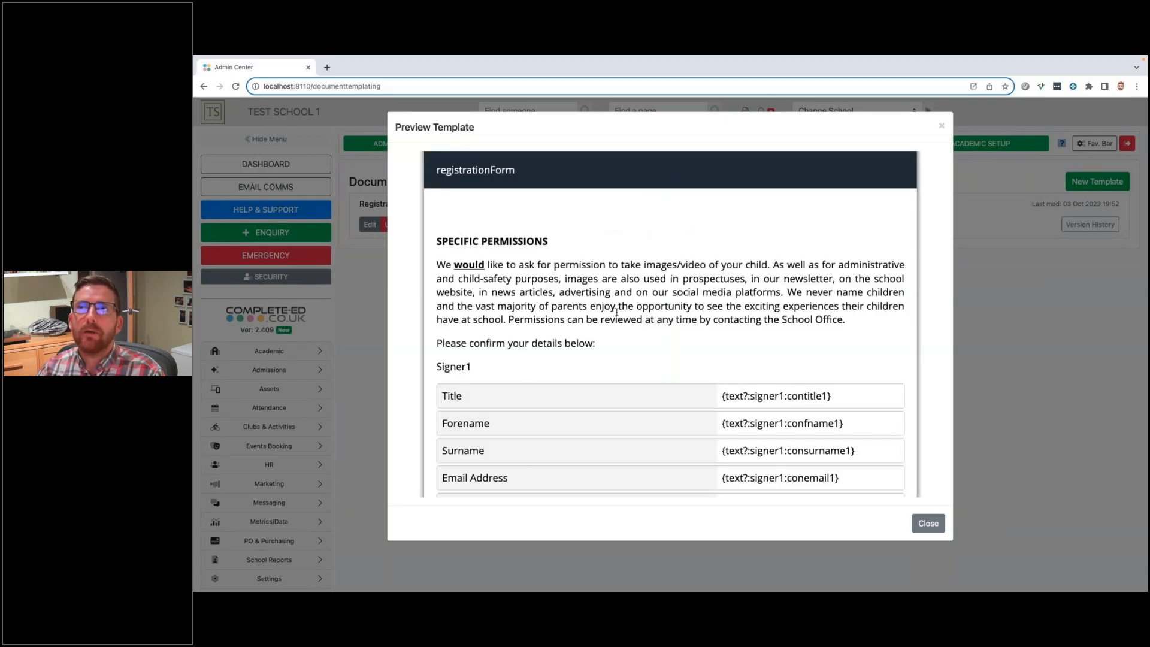
{"action": "scroll", "coordinate": [694, 339], "scroll_direction": "down", "scroll_amount": 1}
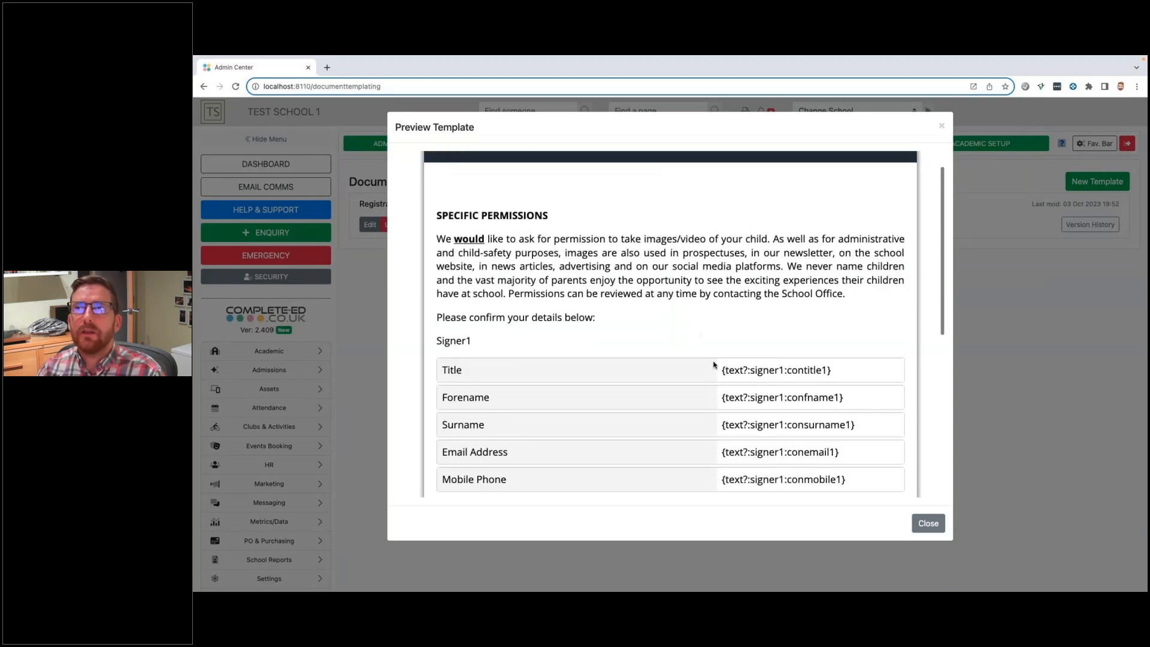
{"action": "left_click_drag", "start_coordinate": [721, 369], "coordinate": [830, 369]}
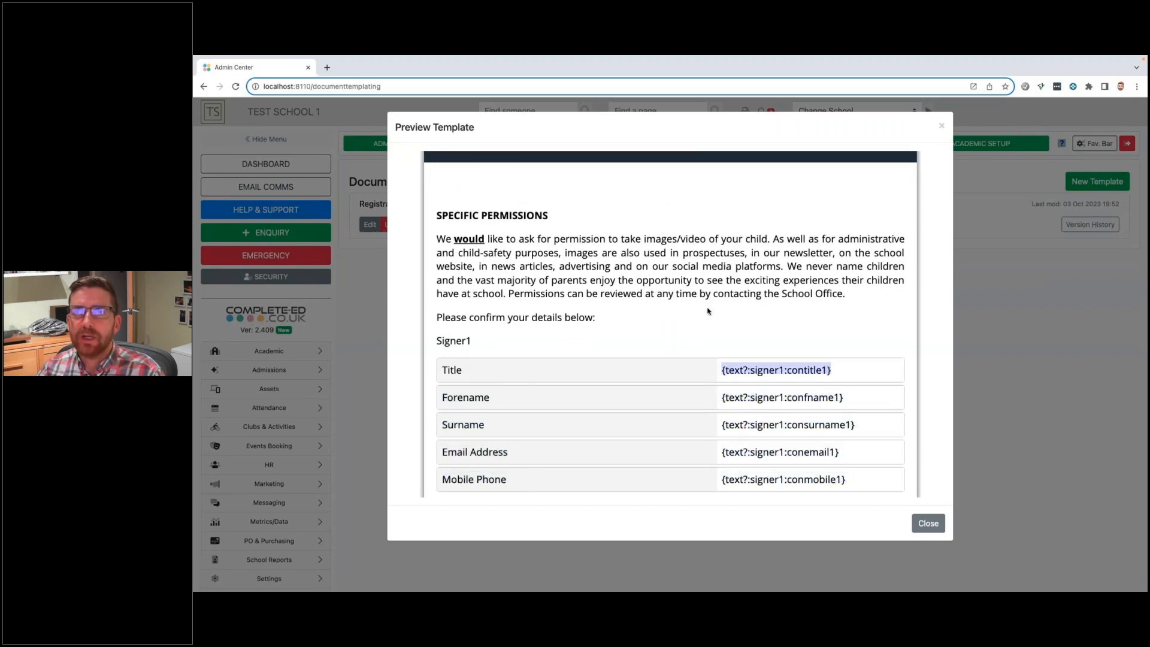
{"action": "left_click", "coordinate": [686, 306]}
{"action": "scroll", "coordinate": [685, 306], "scroll_direction": "down", "scroll_amount": 1}
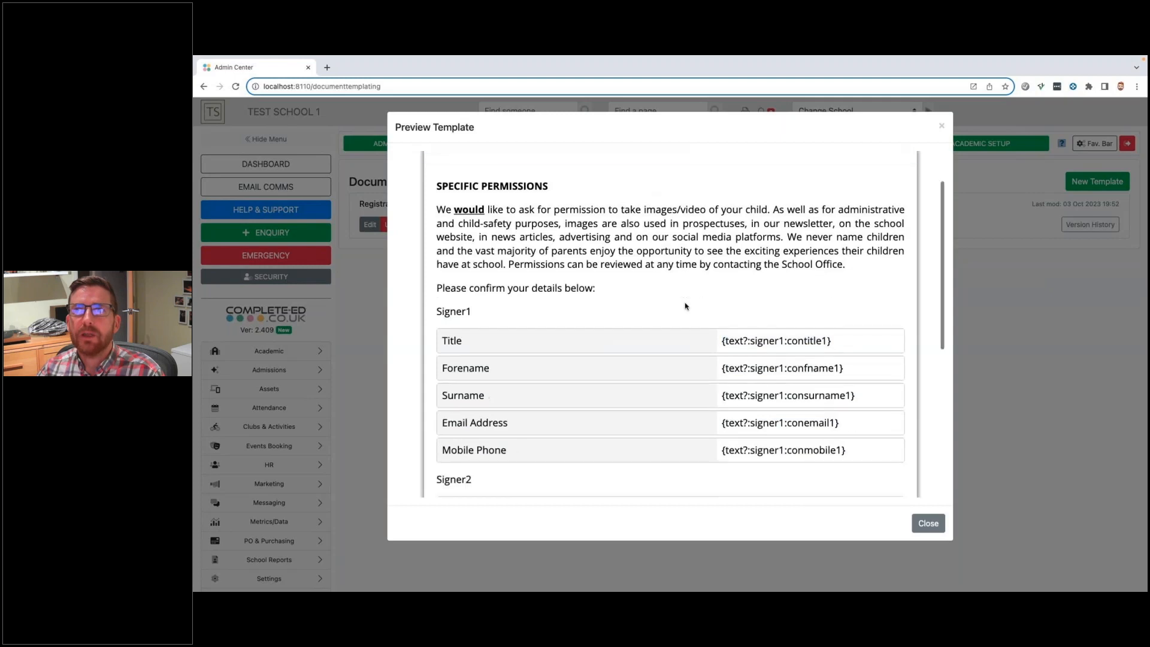
{"action": "scroll", "coordinate": [686, 306], "scroll_direction": "down", "scroll_amount": 1}
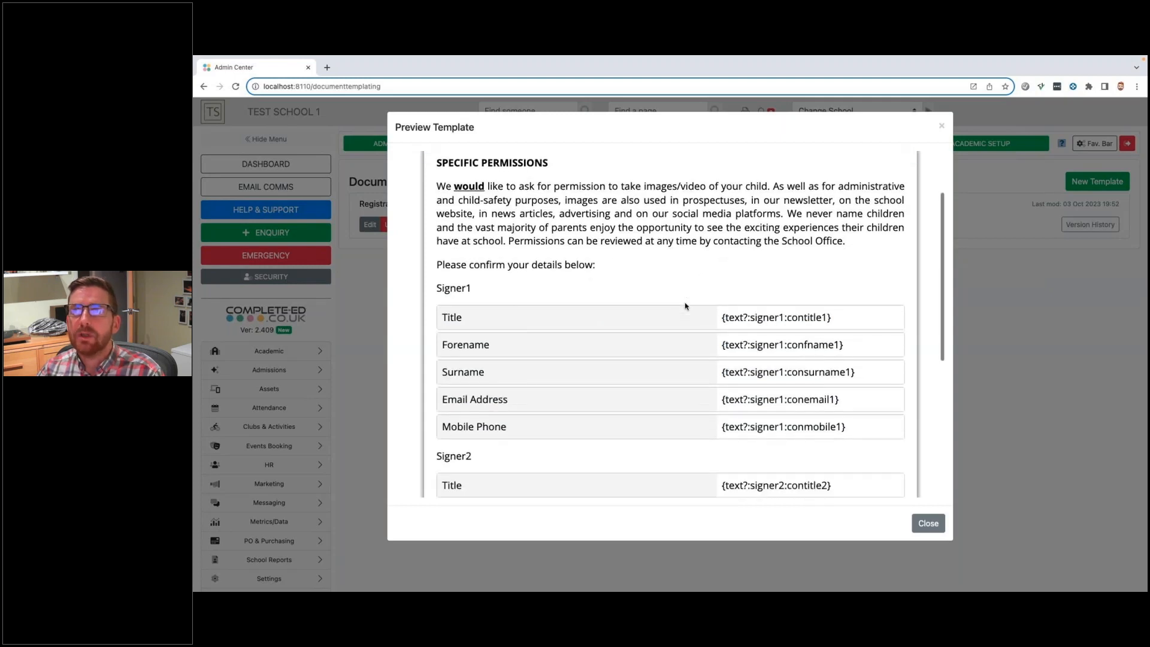
{"action": "scroll", "coordinate": [686, 305], "scroll_direction": "down", "scroll_amount": 7}
{"action": "scroll", "coordinate": [685, 306], "scroll_direction": "down", "scroll_amount": 3}
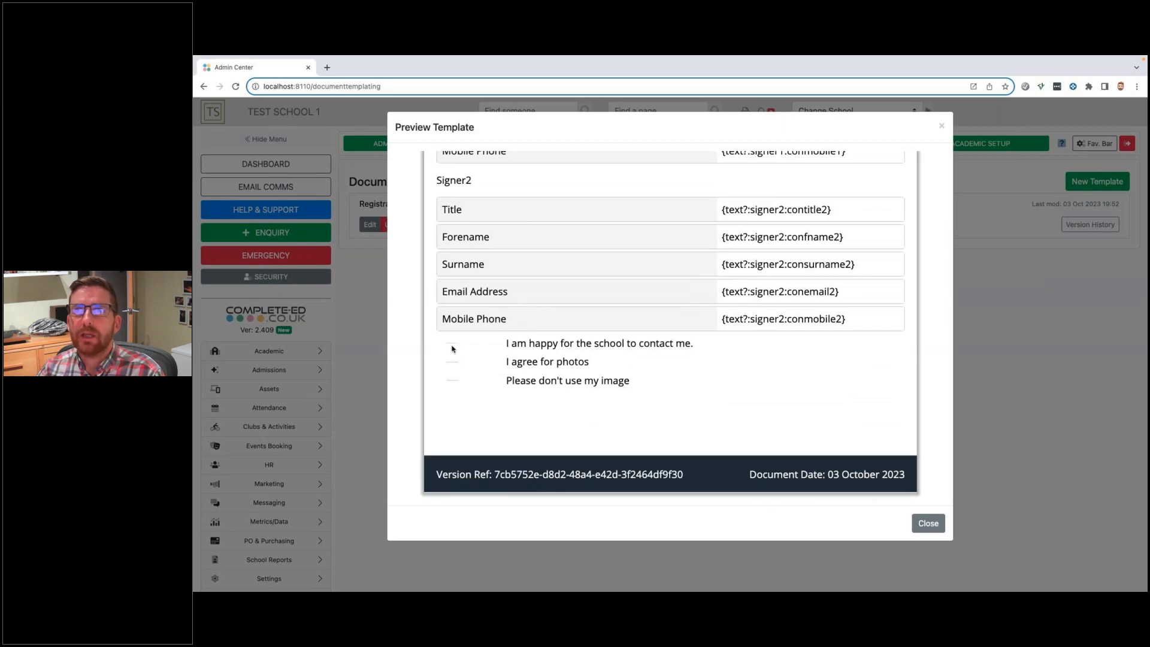
{"action": "scroll", "coordinate": [453, 349], "scroll_direction": "up", "scroll_amount": 2}
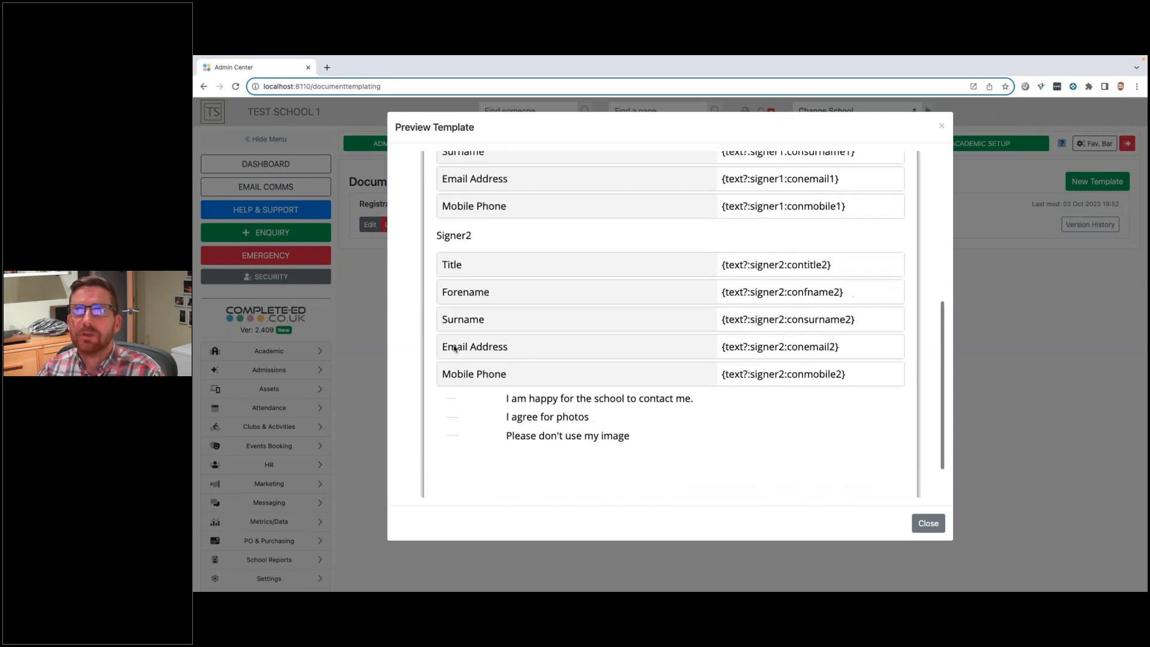
{"action": "scroll", "coordinate": [454, 348], "scroll_direction": "down", "scroll_amount": 1}
{"action": "scroll", "coordinate": [454, 349], "scroll_direction": "up", "scroll_amount": 8}
{"action": "scroll", "coordinate": [453, 349], "scroll_direction": "up", "scroll_amount": 10}
{"action": "scroll", "coordinate": [454, 348], "scroll_direction": "down", "scroll_amount": 20}
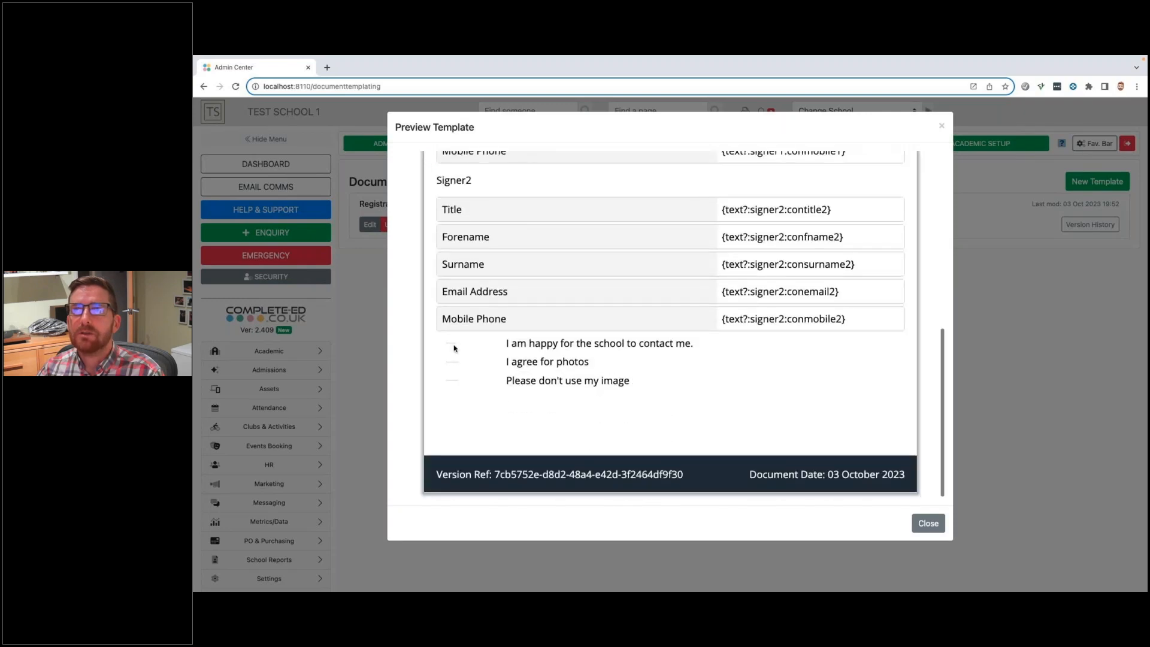
{"action": "left_click", "coordinate": [1021, 202]}
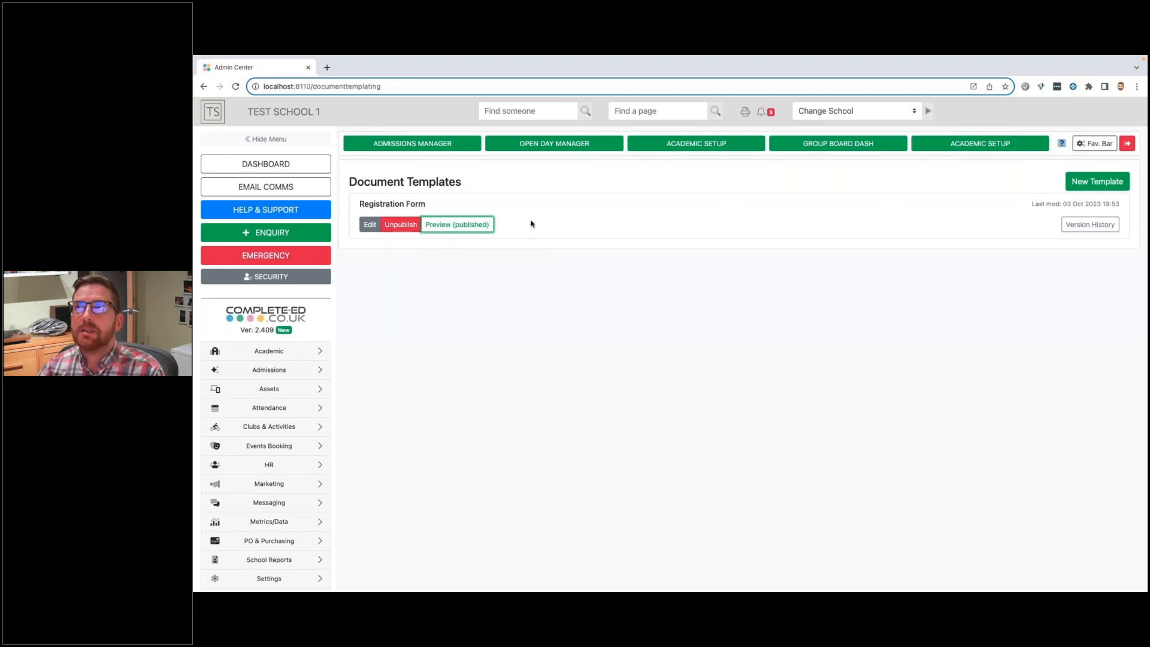
- Create a new template named "Medical Form" in the Admissions category with file name "medicalquestionnaire" and a document permission
{"action": "left_click", "coordinate": [1080, 188]}
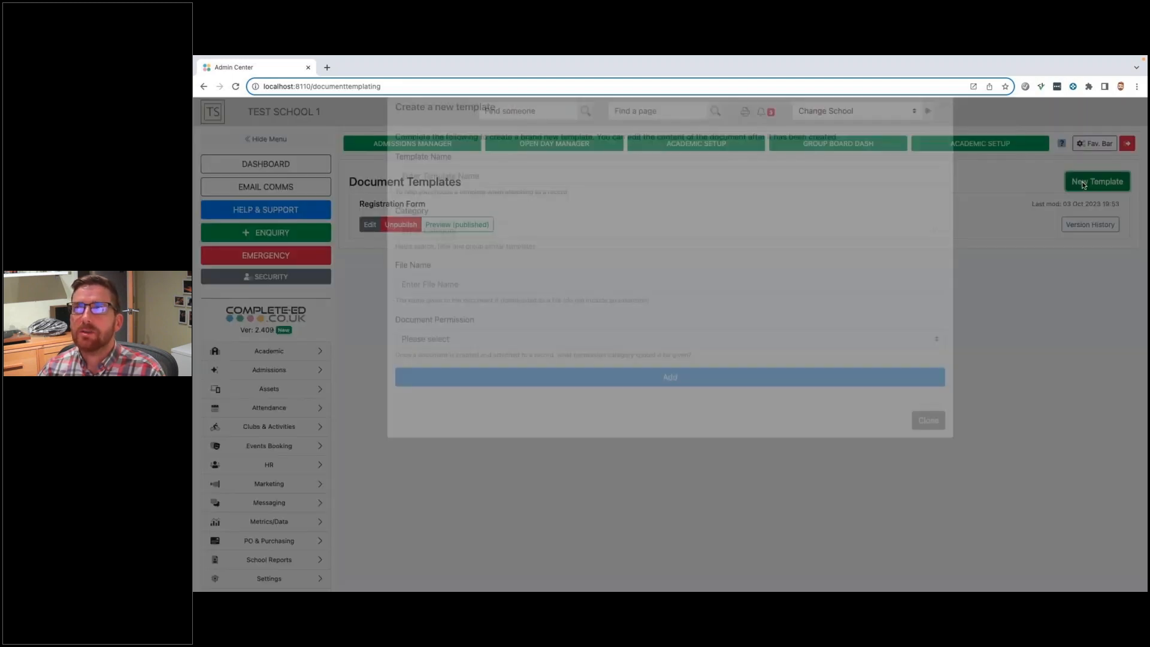
{"action": "left_click", "coordinate": [529, 195]}
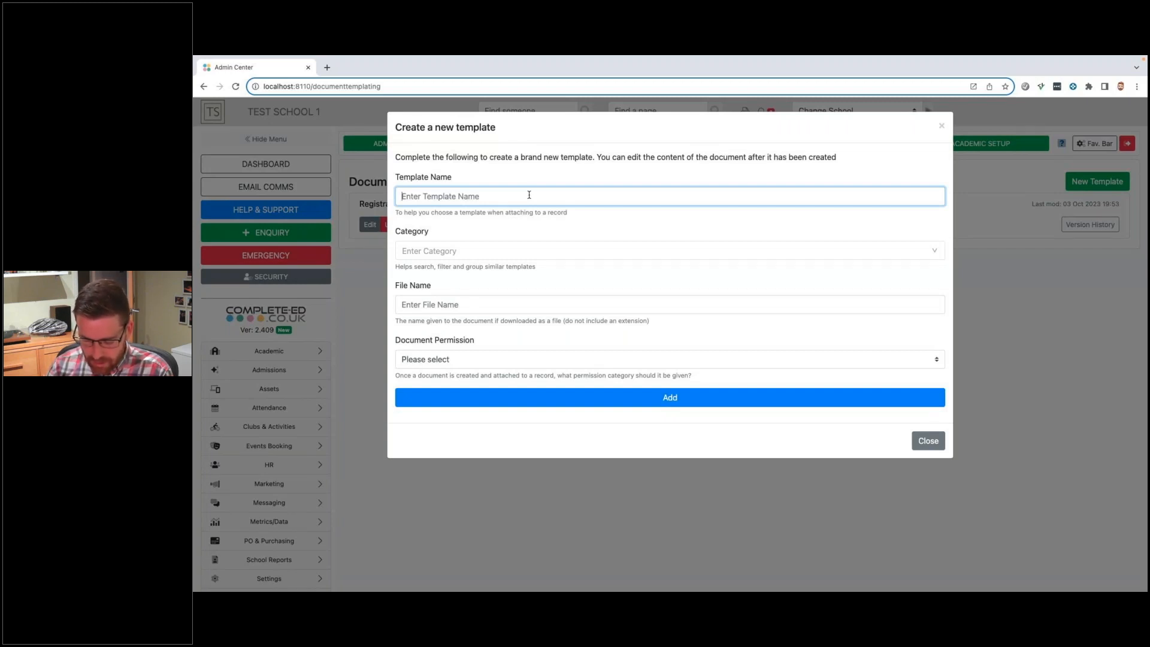
{"action": "type", "text": "Medical "}
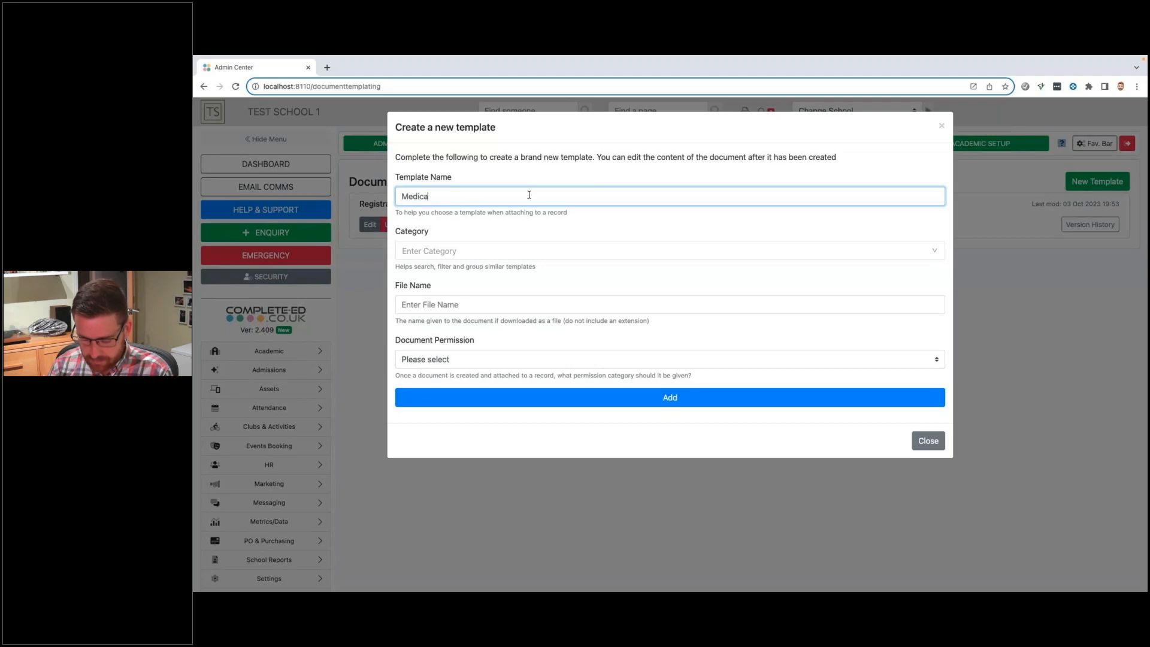
{"action": "type", "text": "Form"}
{"action": "left_click", "coordinate": [485, 251]}
{"action": "left_click", "coordinate": [449, 271]}
{"action": "left_click", "coordinate": [448, 309]}
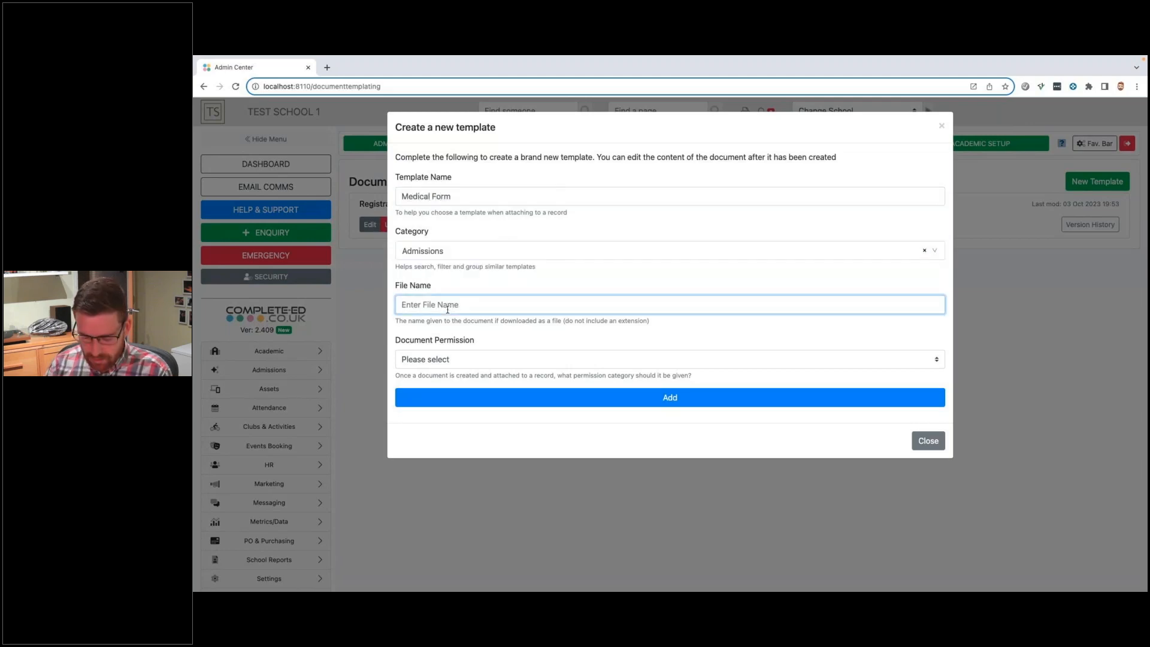
{"action": "type", "text": "medicalquestionnaire"}
{"action": "left_click", "coordinate": [460, 358]}
{"action": "left_click", "coordinate": [467, 389]}
{"action": "left_click", "coordinate": [587, 400]}
- Add a Text Input content row to the Medical Form with the field name "EmergencyContact"
{"action": "left_click", "coordinate": [1077, 169]}
{"action": "left_click", "coordinate": [641, 349]}
{"action": "left_click", "coordinate": [611, 397]}
{"action": "key", "text": "Return"}
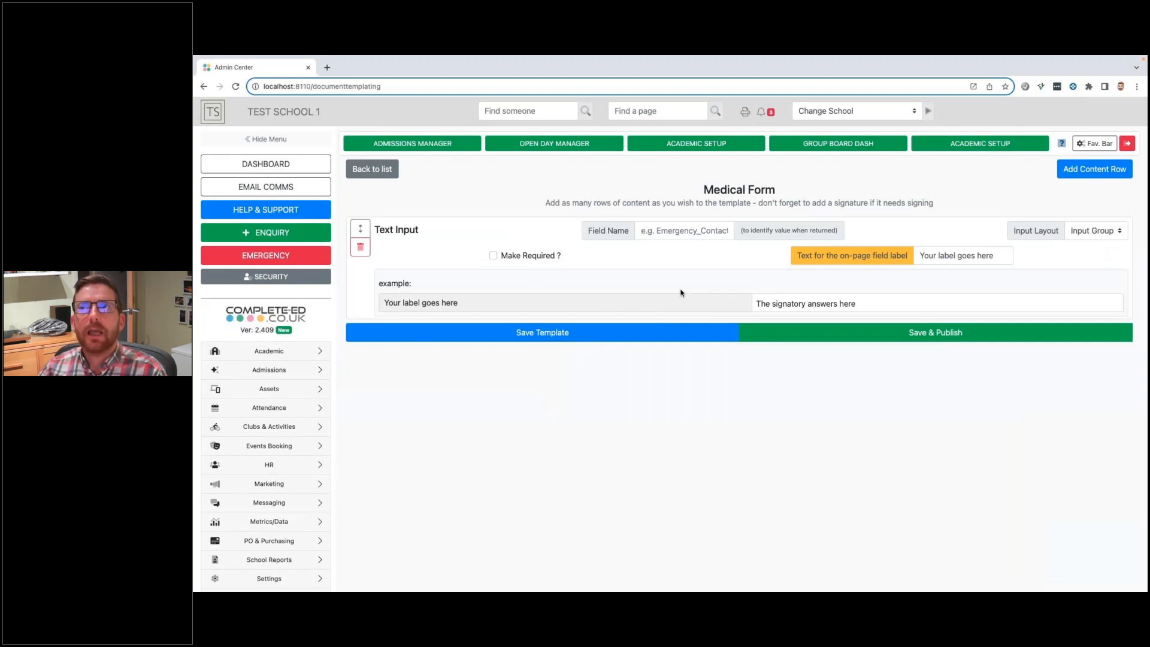
{"action": "left_click", "coordinate": [682, 236]}
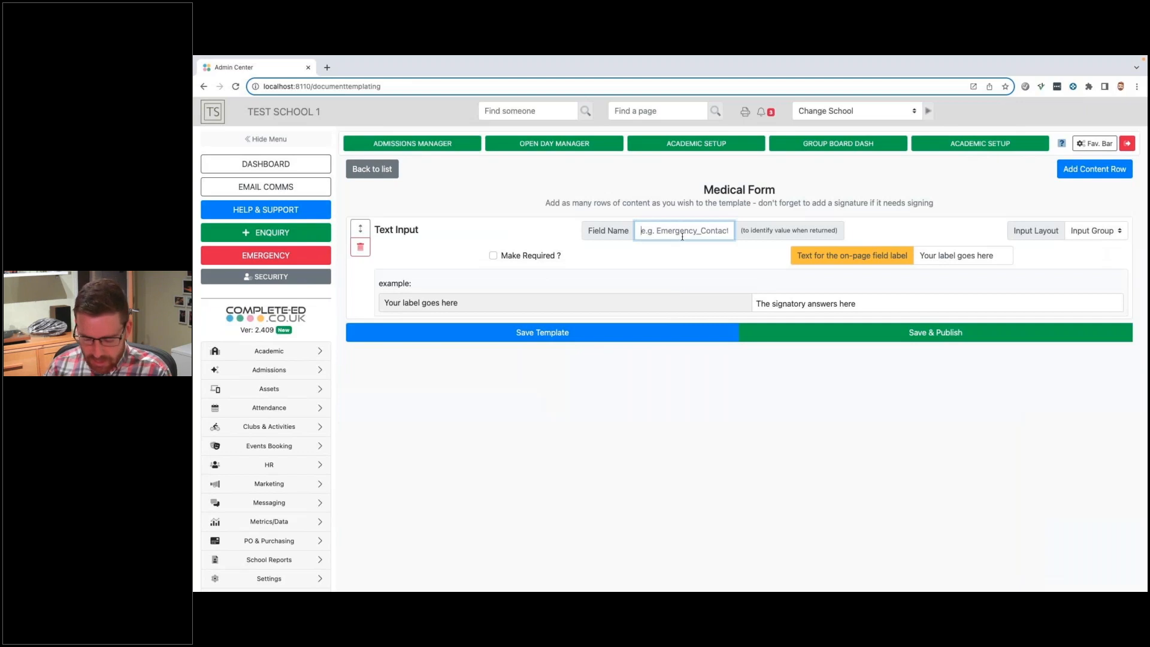
{"action": "type", "text": "Emerg"}
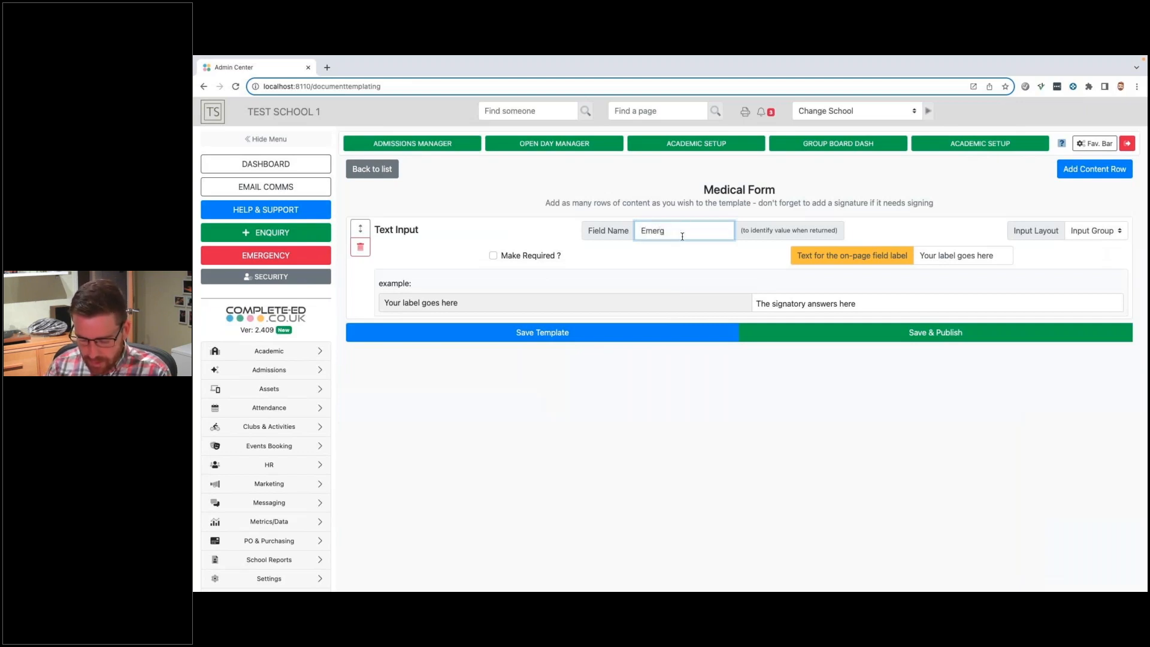
{"action": "type", "text": "ency Contact"}
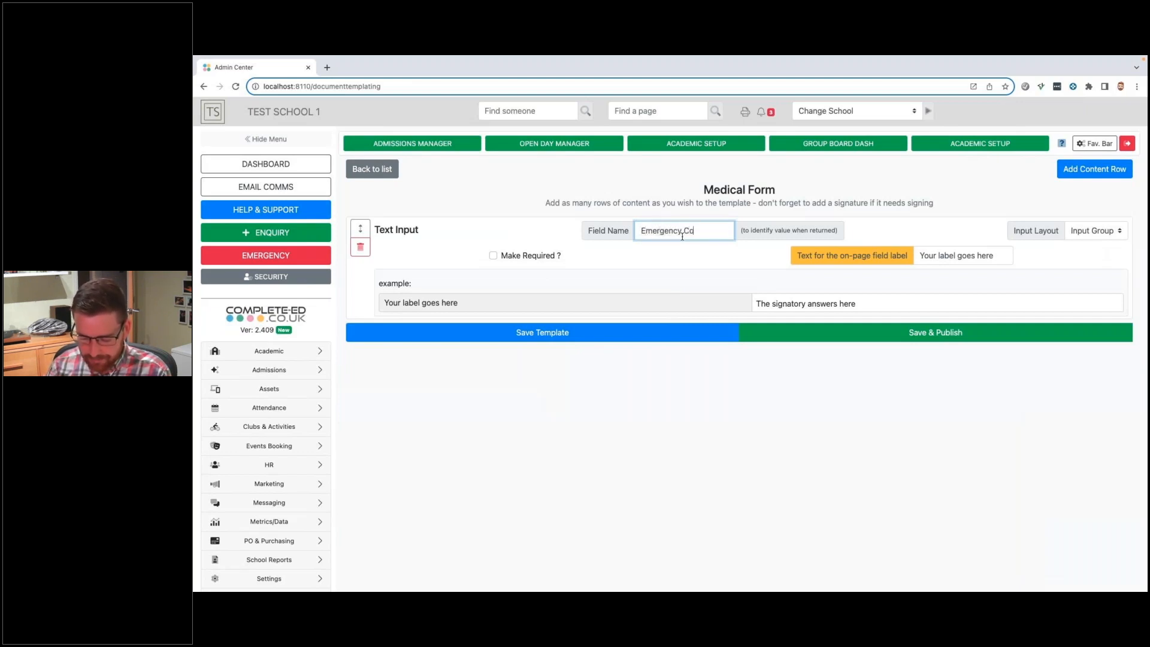
{"action": "key", "text": "Left"}
{"action": "key", "text": "Left"}
{"action": "key", "text": "Left"}
{"action": "key", "text": "BackSpace"}
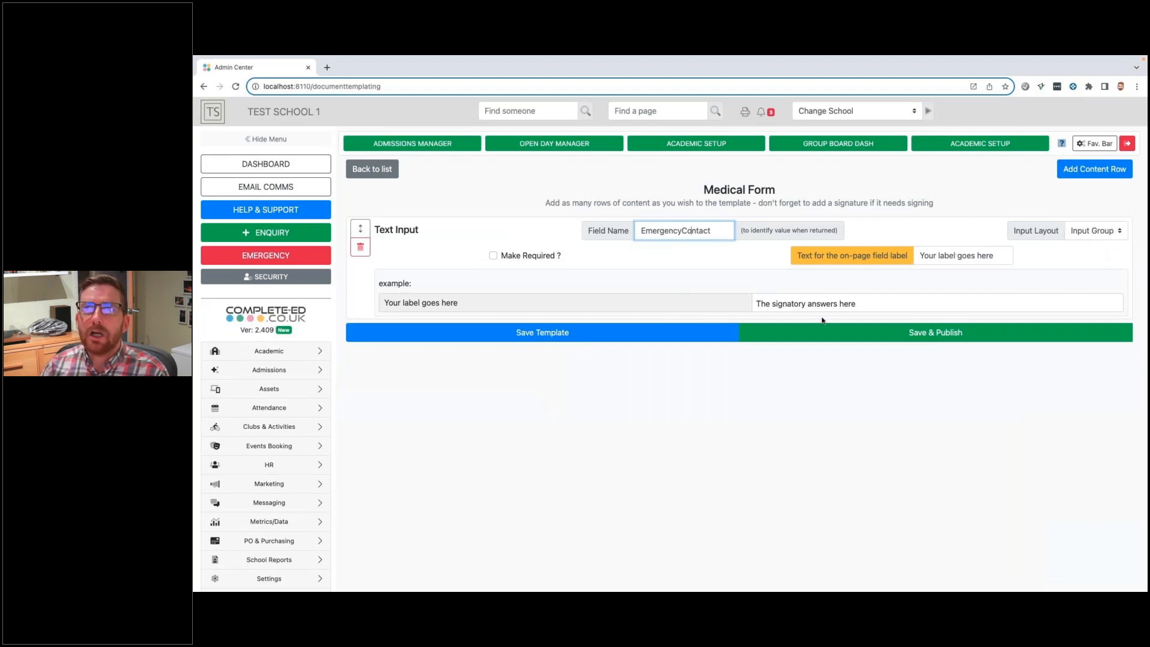
- Try the Horizontal and Vertical input layouts on the EmergencyContact row and return it to Input Group
{"action": "left_click", "coordinate": [1102, 235]}
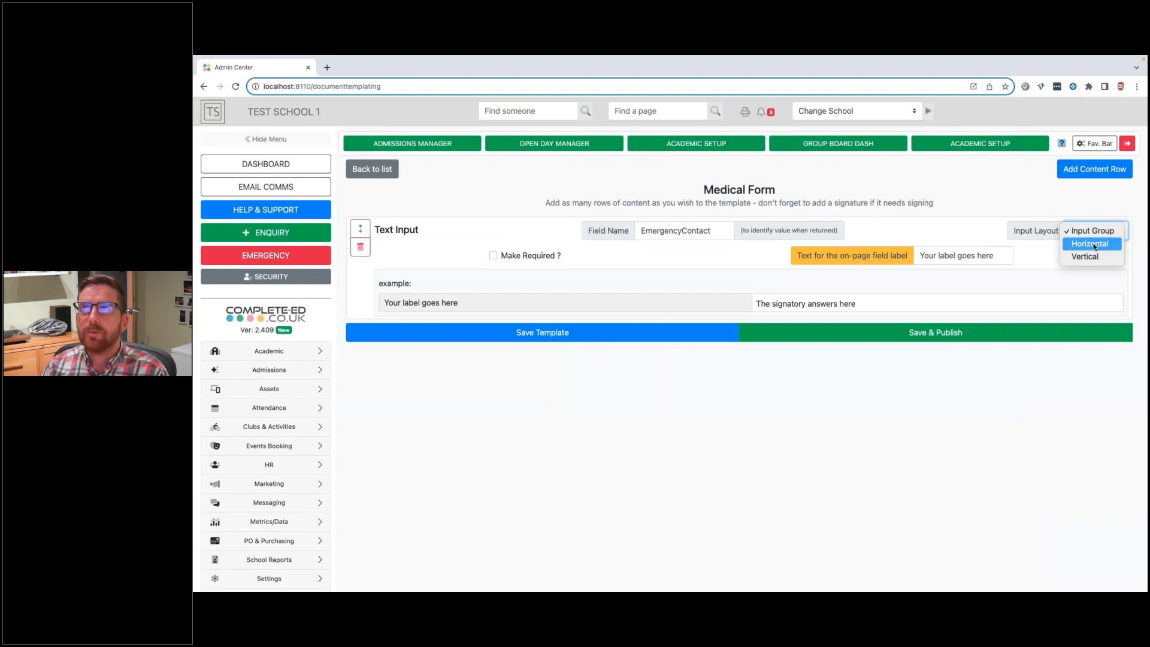
{"action": "left_click", "coordinate": [1090, 244]}
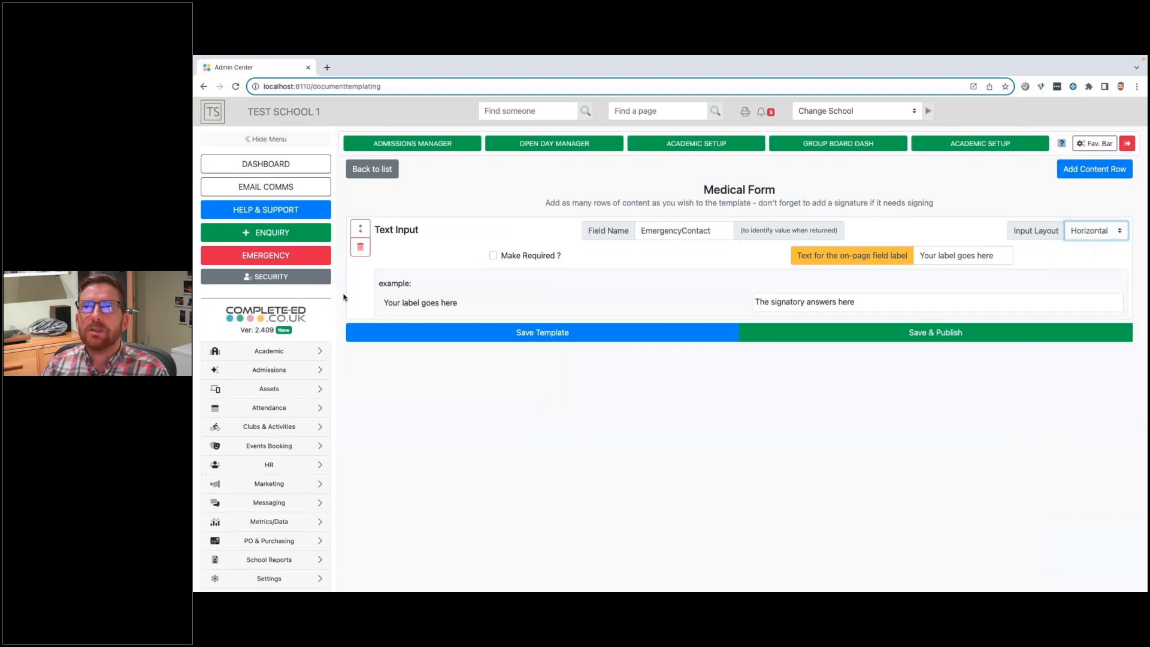
{"action": "left_click", "coordinate": [1107, 230]}
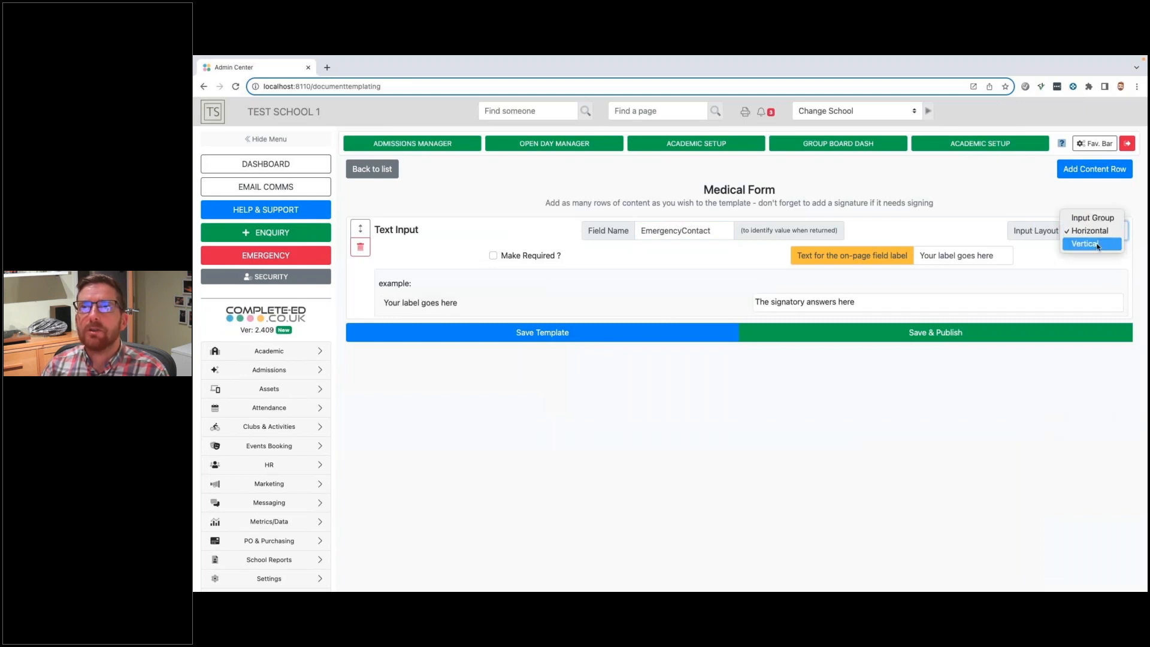
{"action": "left_click", "coordinate": [1095, 244]}
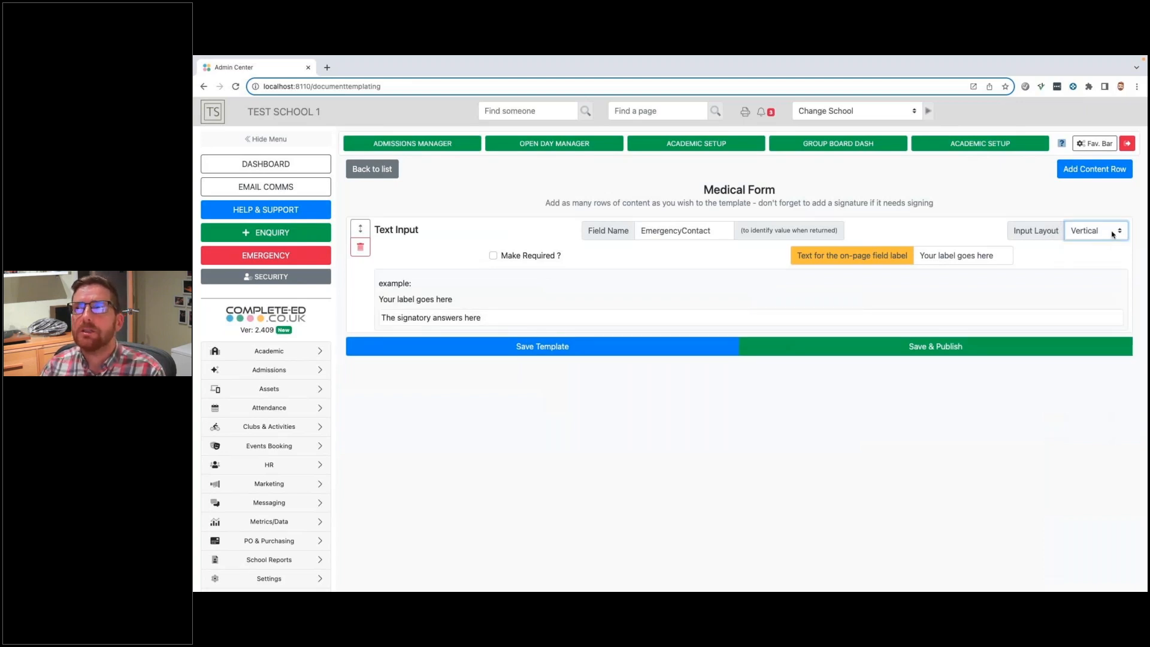
{"action": "left_click", "coordinate": [1112, 234]}
{"action": "left_click", "coordinate": [1104, 209]}
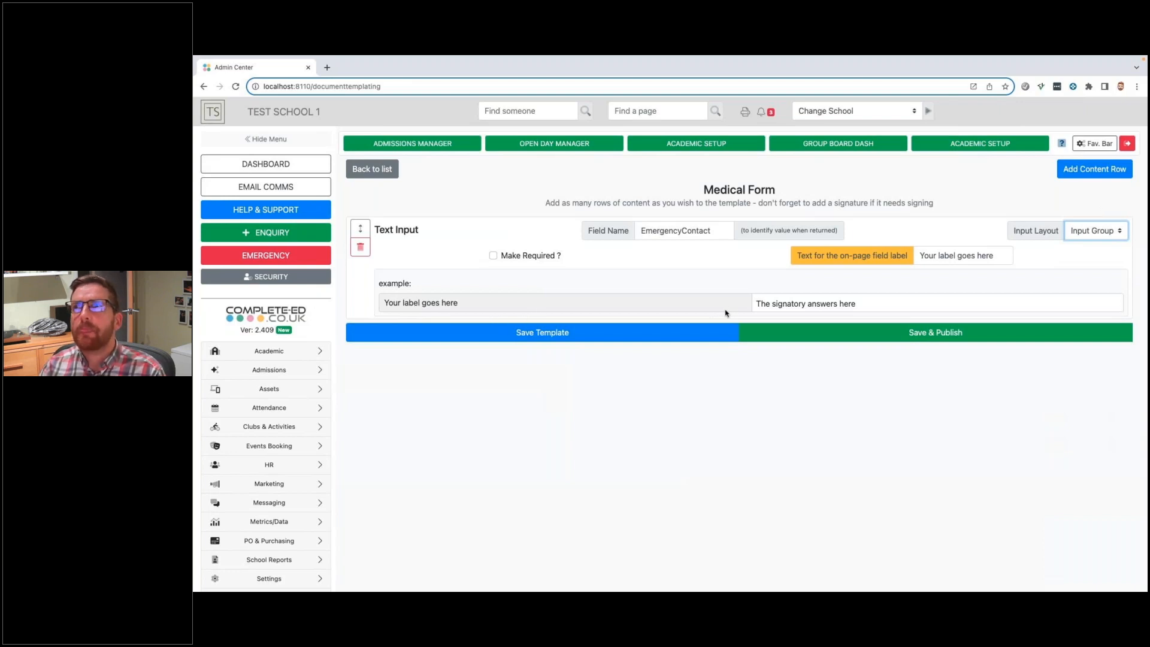
- Set the EmergencyContact row's on-page label to "Emergency Contact Name" and make the field required
{"action": "left_click", "coordinate": [946, 258]}
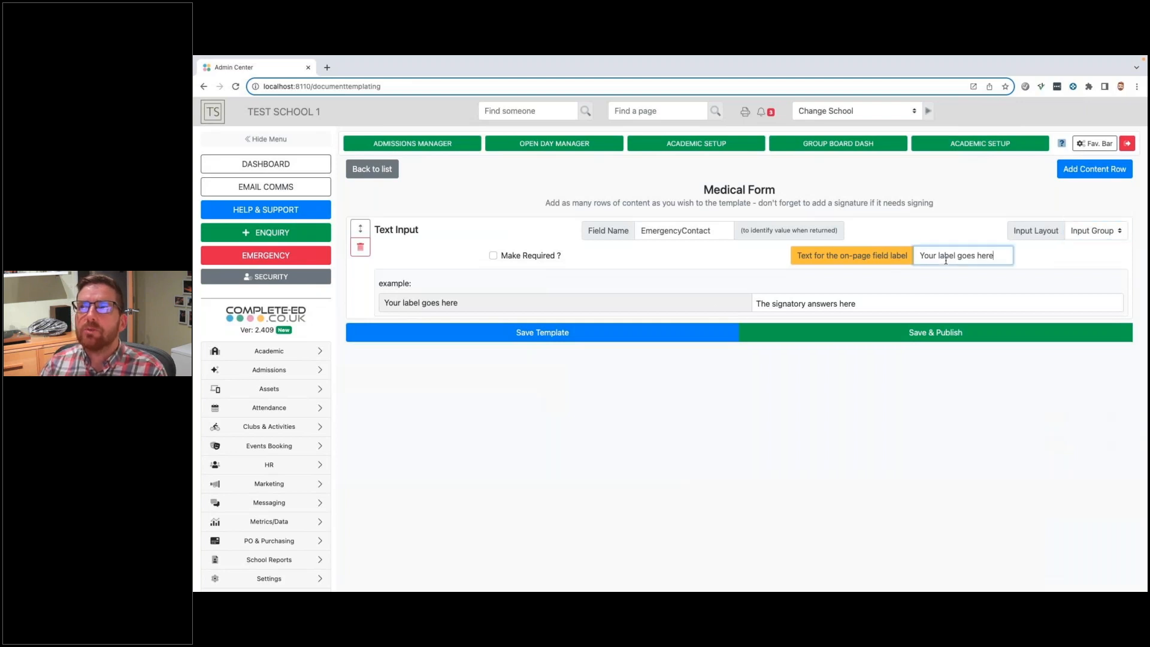
{"action": "left_click_drag", "start_coordinate": [997, 252], "coordinate": [907, 262]}
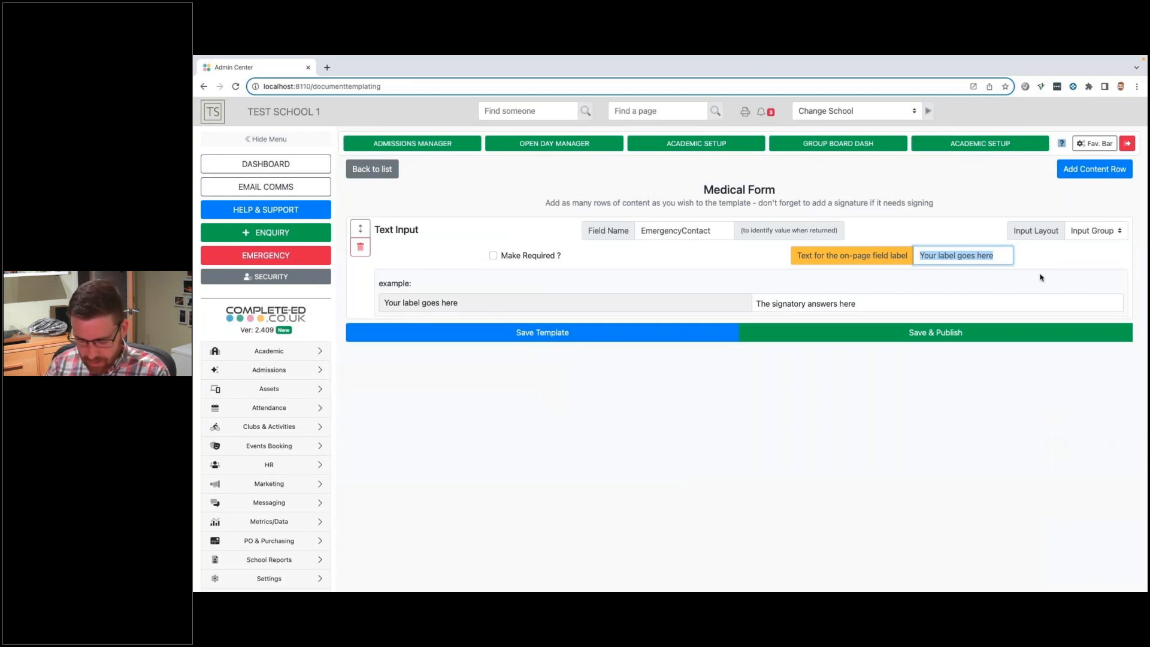
{"action": "type", "text": "Emergenc"}
{"action": "type", "text": "y Contact N"}
{"action": "type", "text": "ame"}
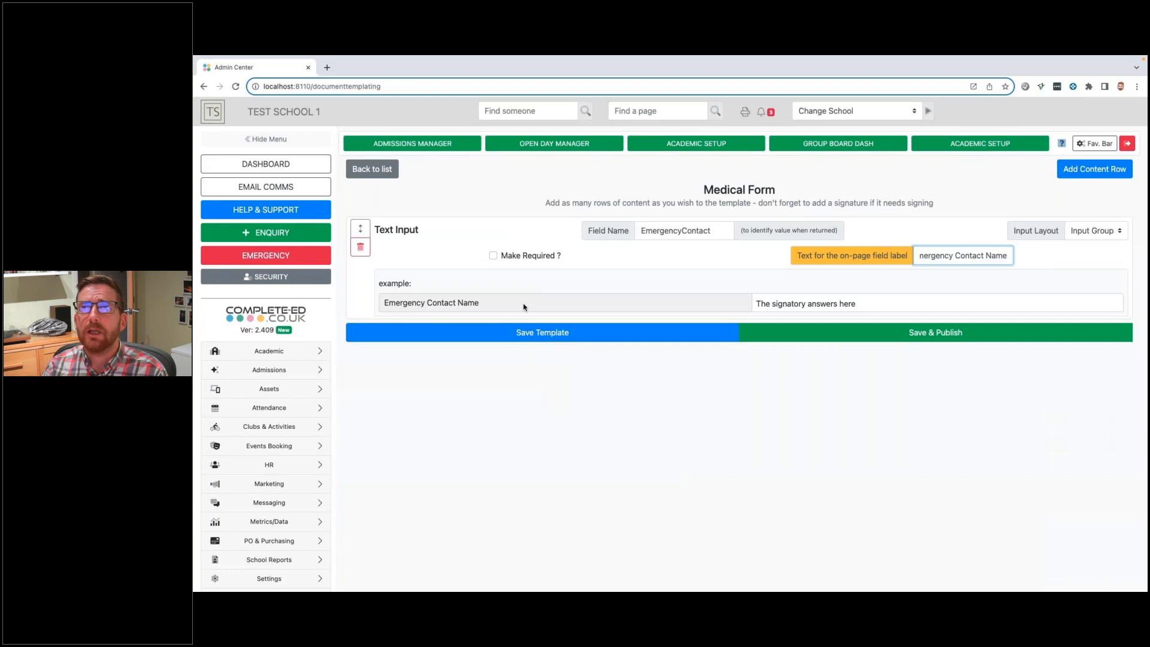
{"action": "left_click", "coordinate": [492, 256]}
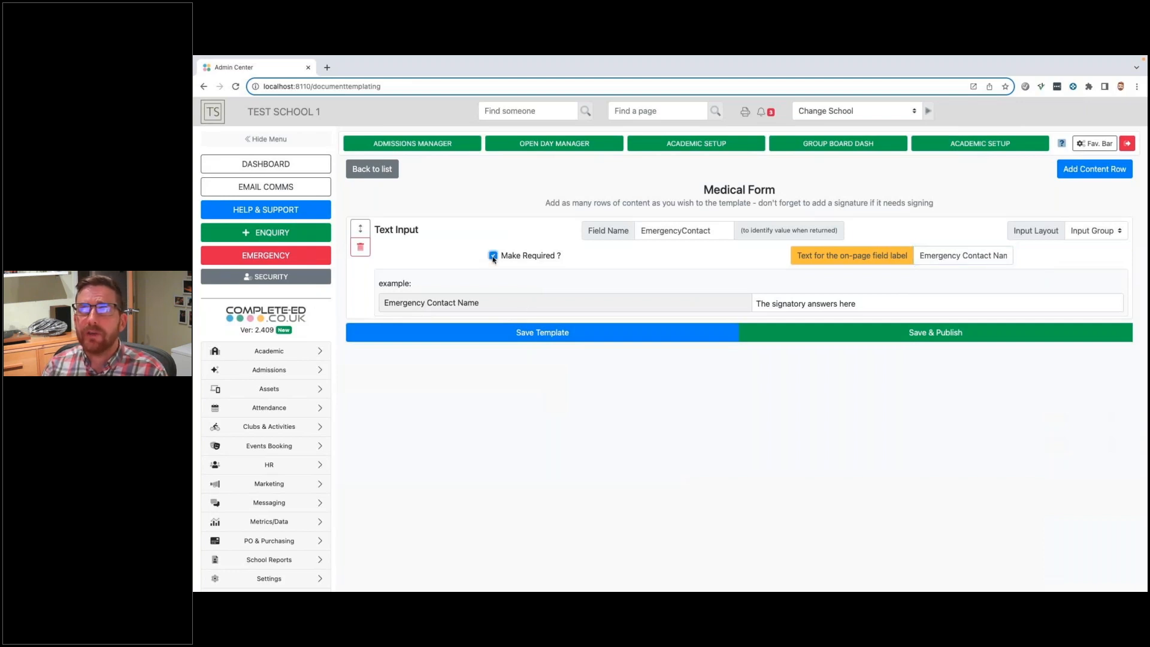
- Add a second Text Input content row with the field name "EmergenyMobile"
{"action": "left_click", "coordinate": [1073, 172]}
{"action": "left_click", "coordinate": [678, 352]}
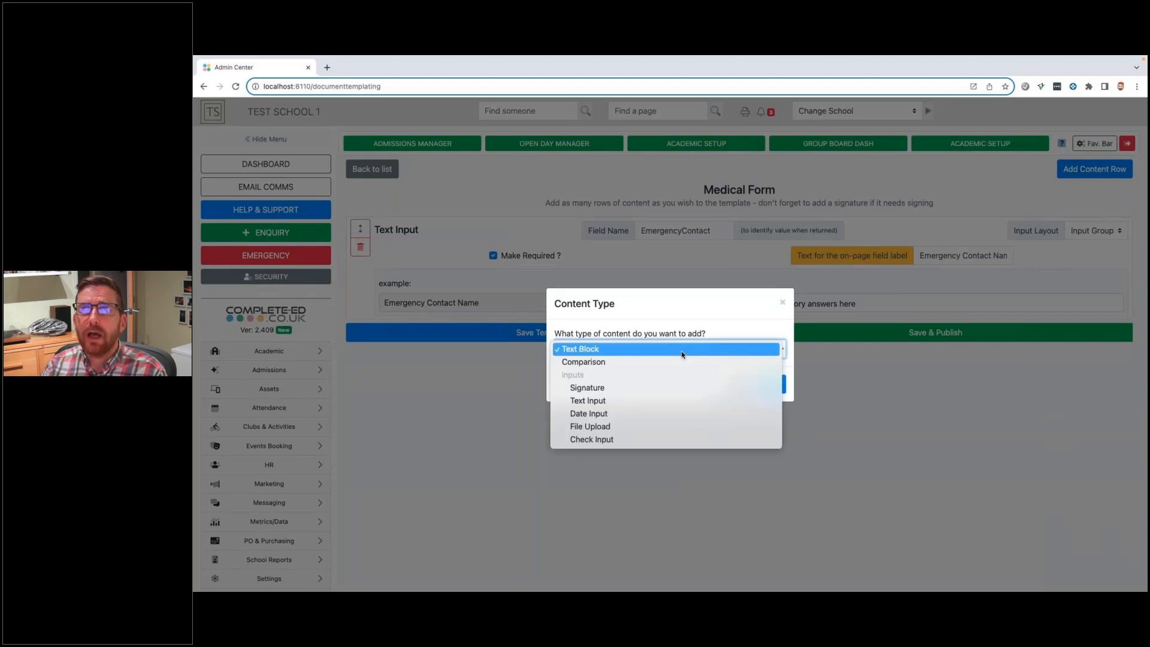
{"action": "left_click", "coordinate": [620, 407]}
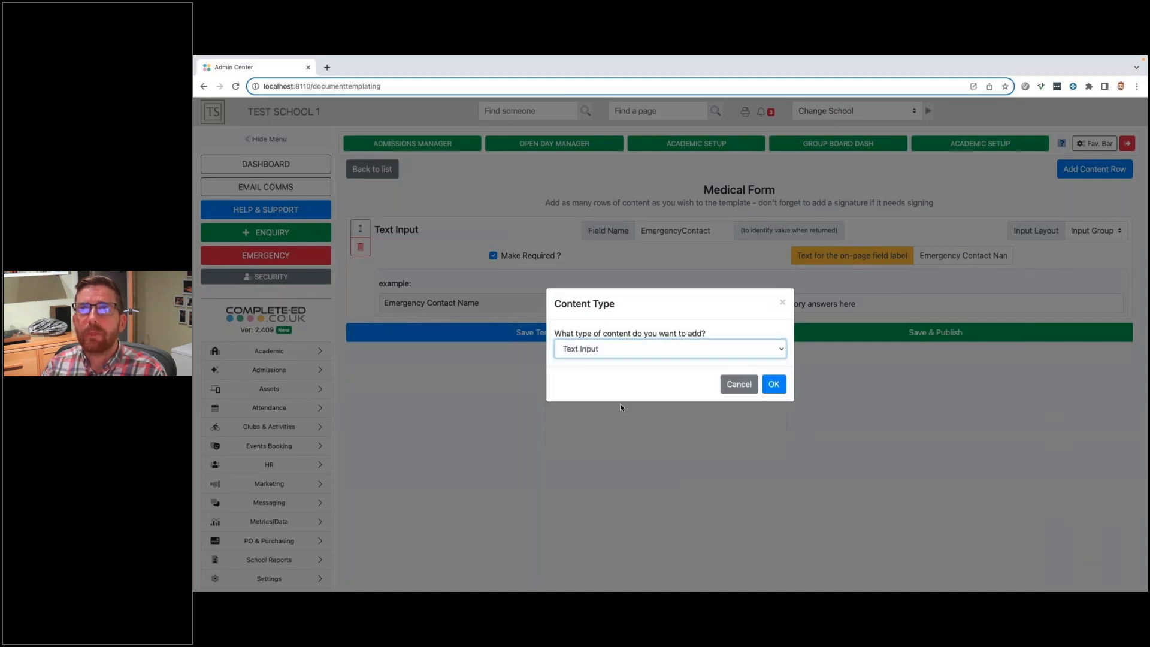
{"action": "left_click", "coordinate": [772, 384]}
{"action": "left_click", "coordinate": [649, 333]}
{"action": "type", "text": "EmergenyMo"}
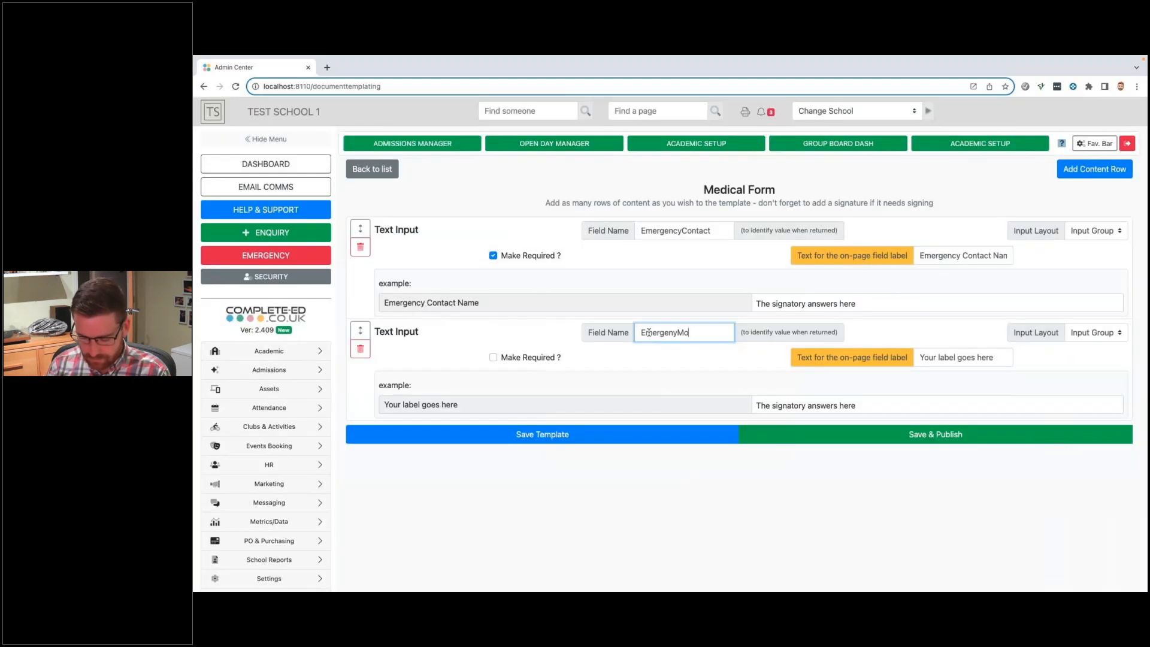
{"action": "type", "text": "bile"}
- Label the second text input "Emergency Contact Mobile", make it required and save the template
{"action": "left_click", "coordinate": [867, 357]}
{"action": "key", "text": "ctrl+a"}
{"action": "type", "text": "Emergency Contact Mobile"}
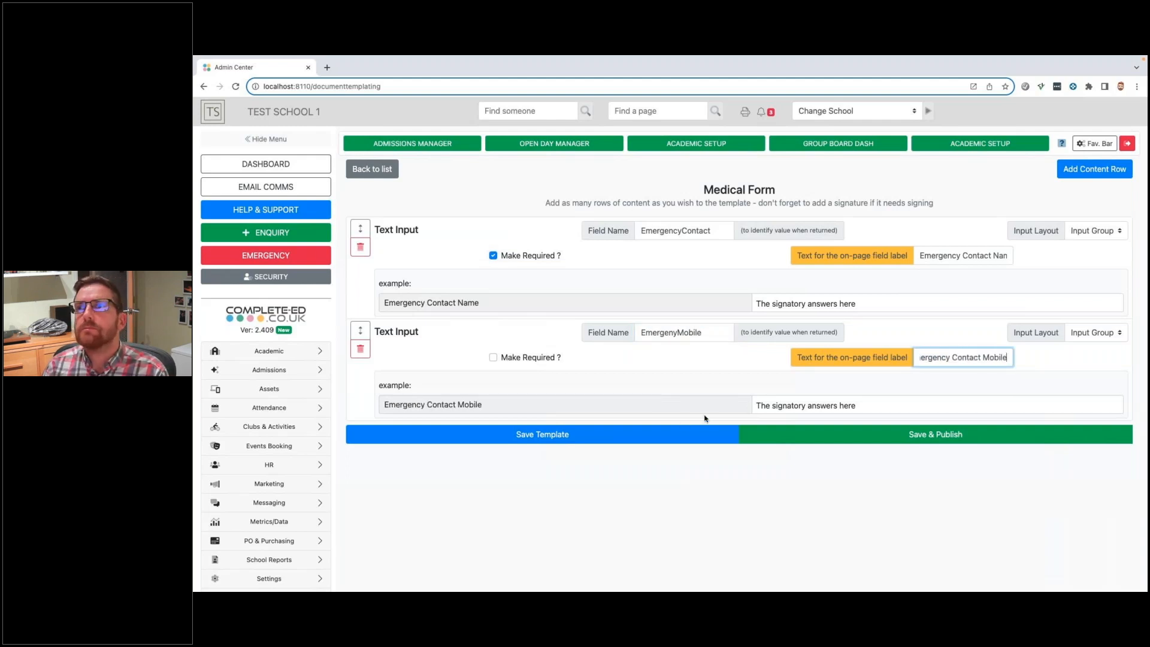
{"action": "left_click", "coordinate": [455, 435]}
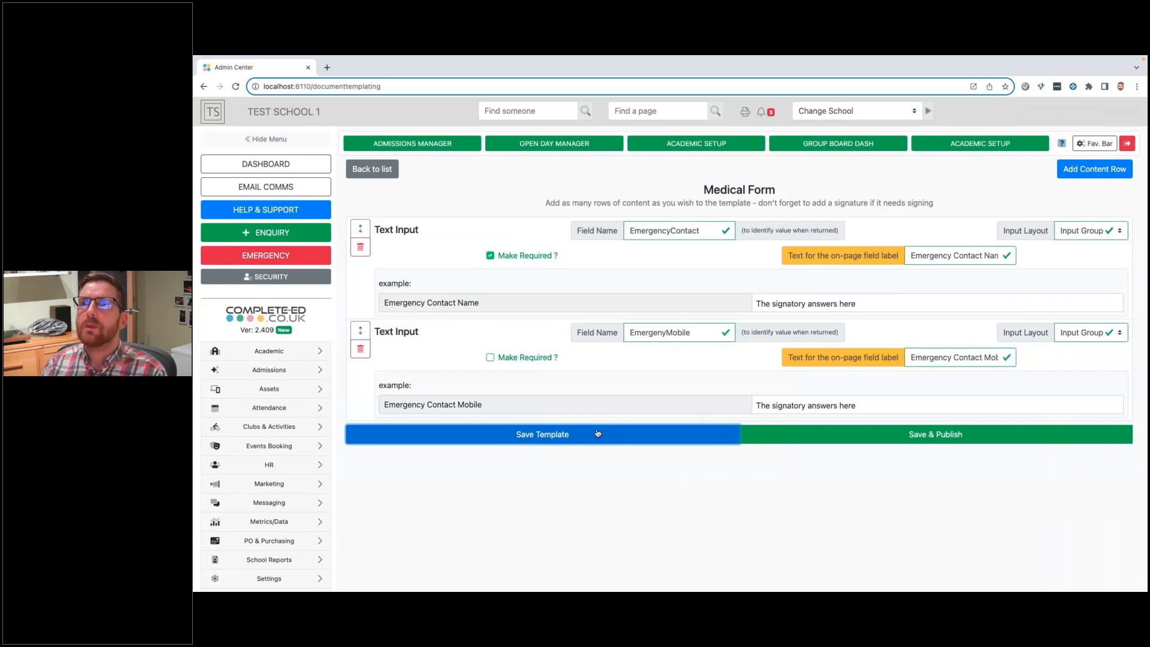
{"action": "left_click", "coordinate": [494, 358]}
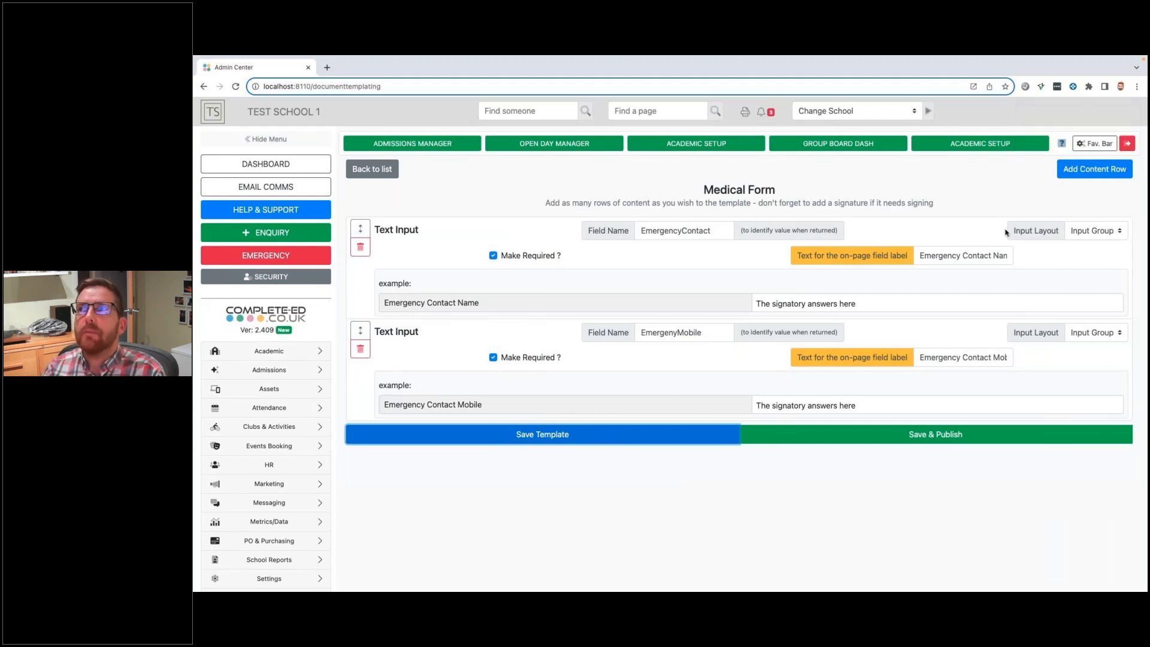
- Add a Check Input content row to the Medical Form with the text "I am happy for the school to administer..."
{"action": "left_click", "coordinate": [1092, 171]}
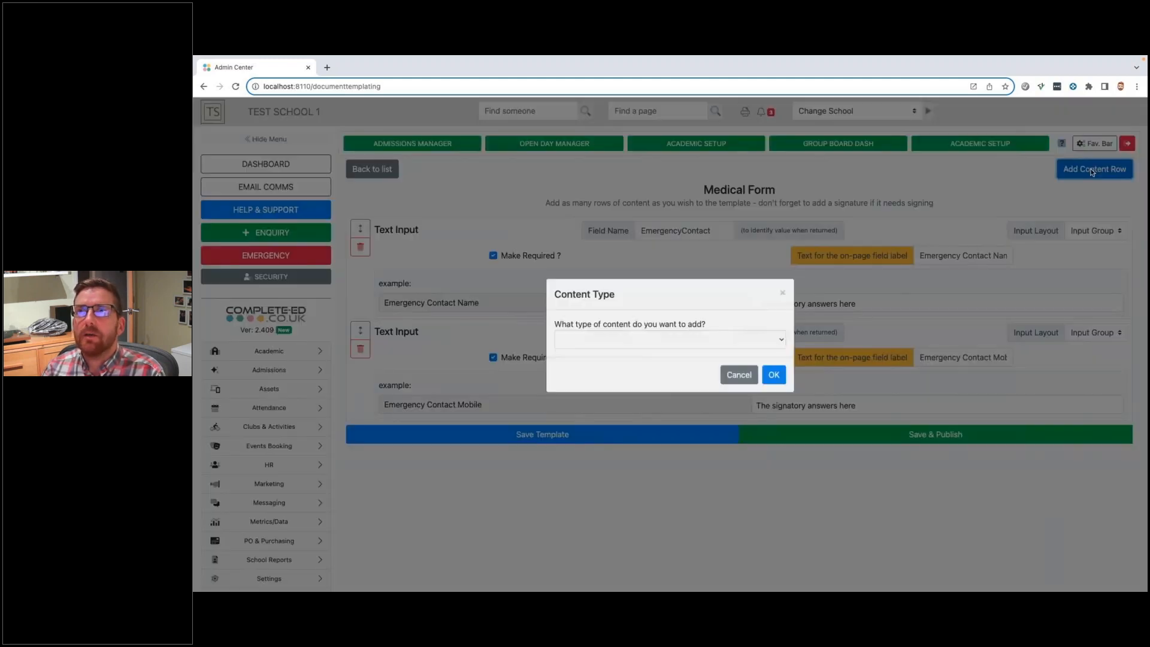
{"action": "left_click", "coordinate": [698, 348]}
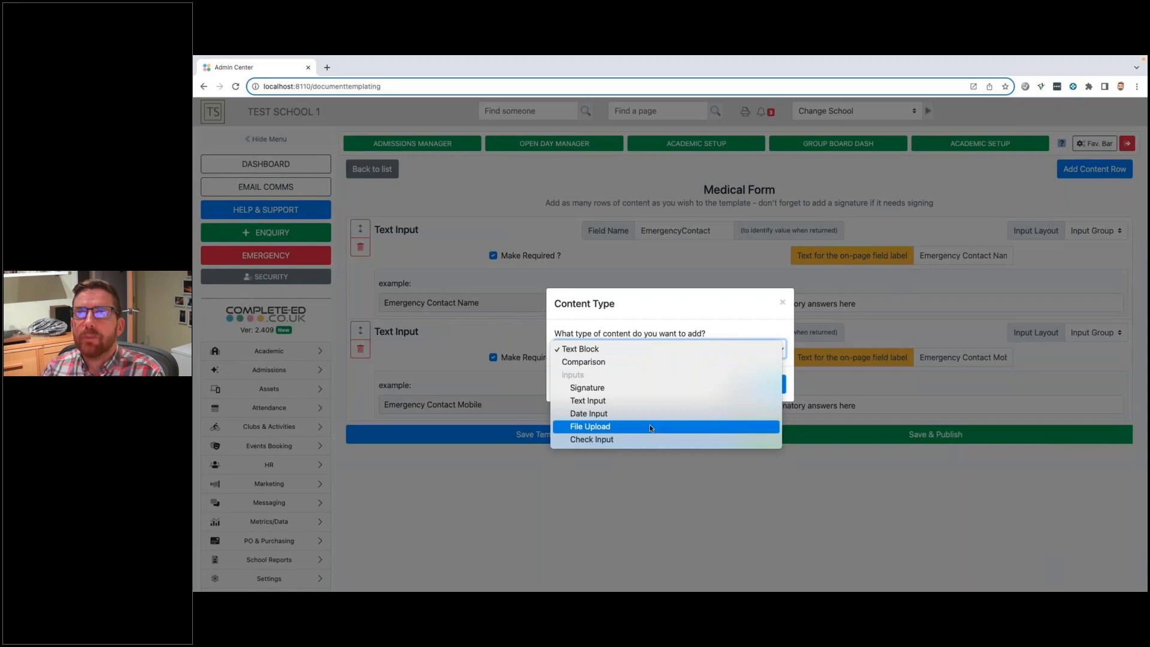
{"action": "left_click", "coordinate": [608, 438]}
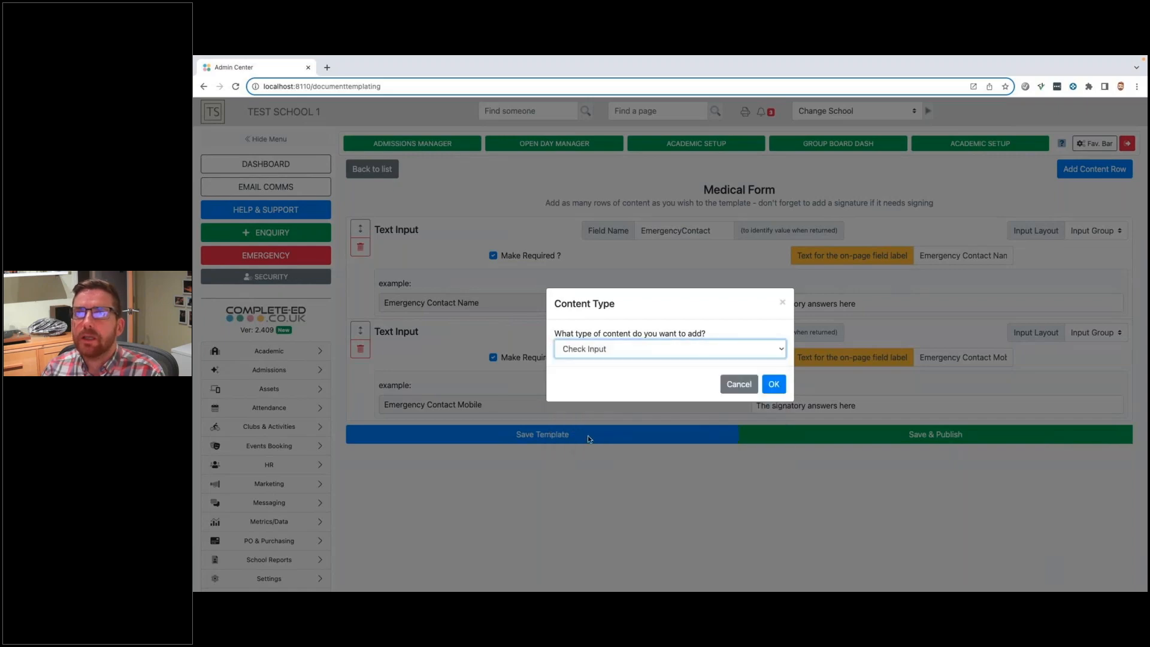
{"action": "left_click", "coordinate": [770, 384]}
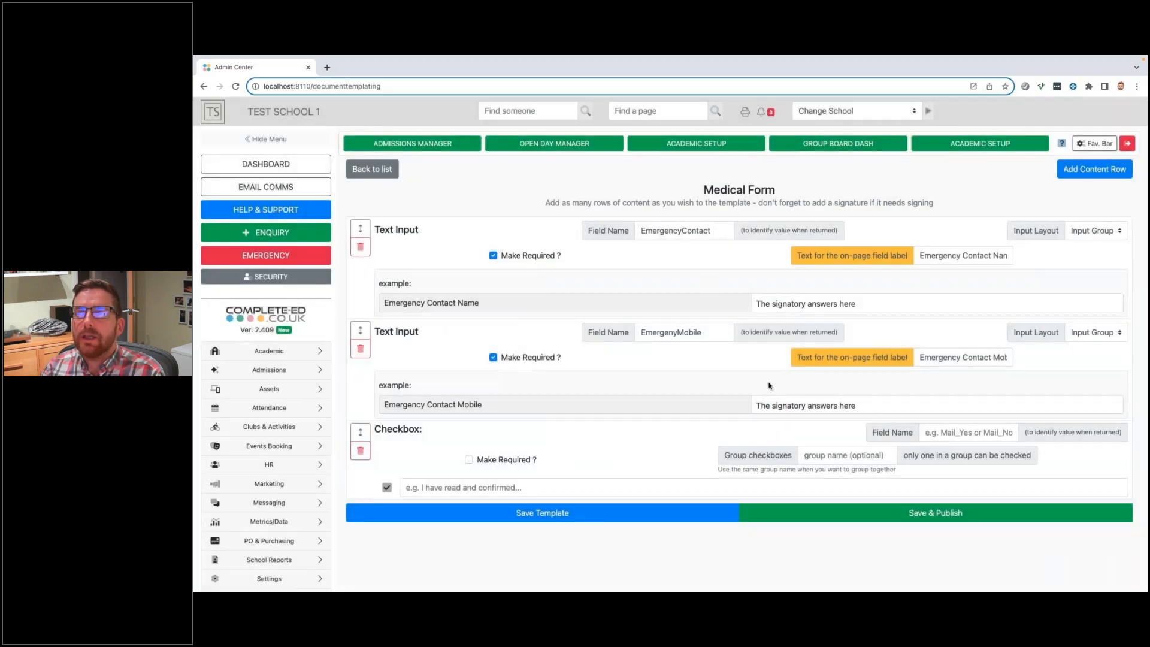
{"action": "left_click", "coordinate": [518, 491]}
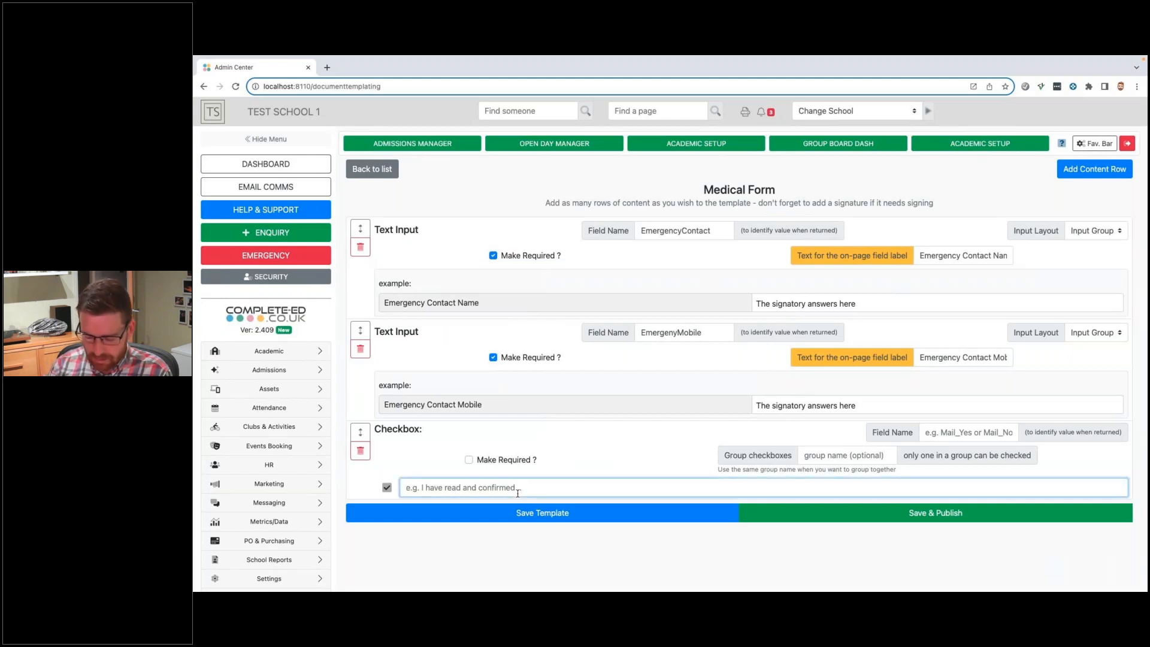
{"action": "type", "text": "I am happy for the school to"}
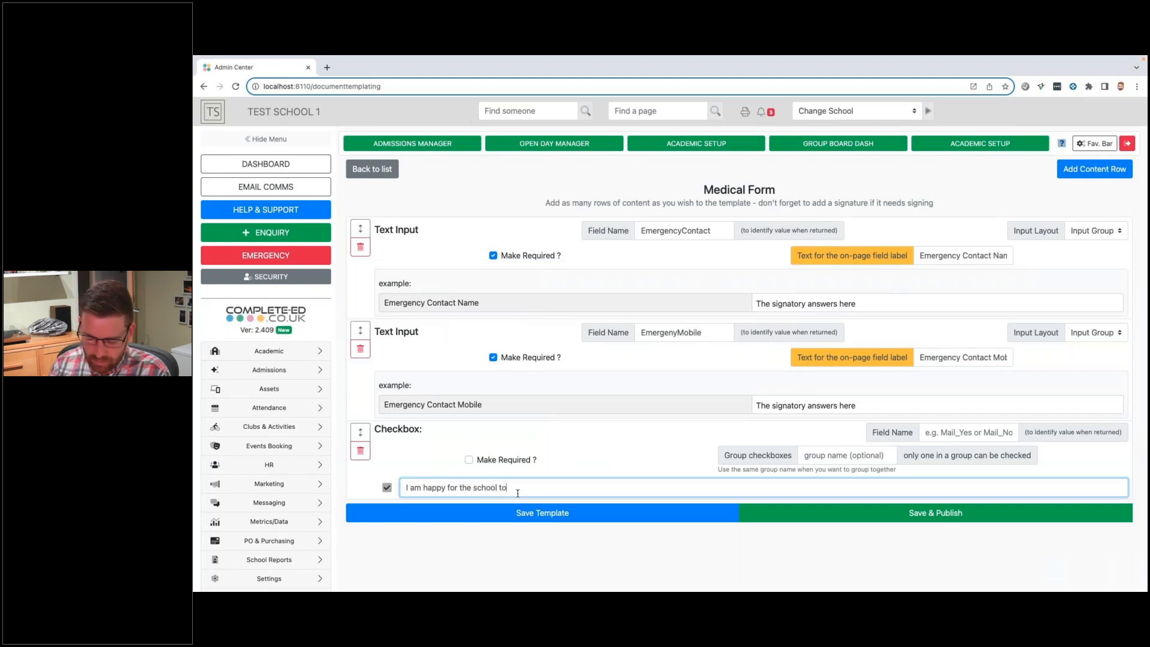
{"action": "type", "text": " admin"}
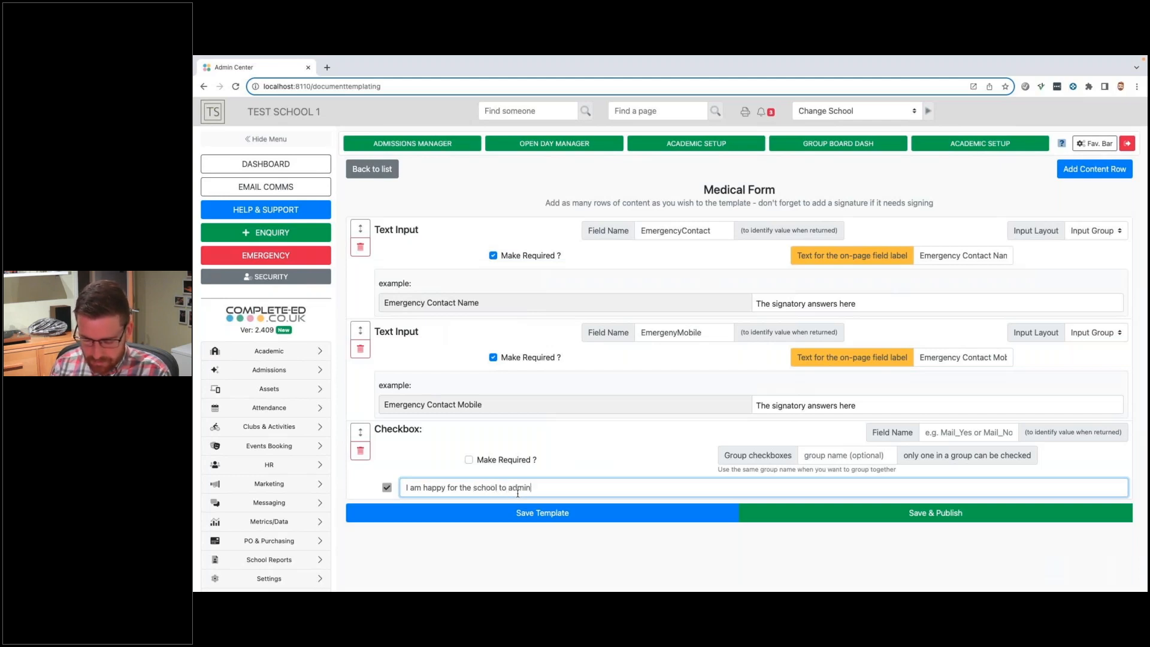
{"action": "type", "text": "ister..."}
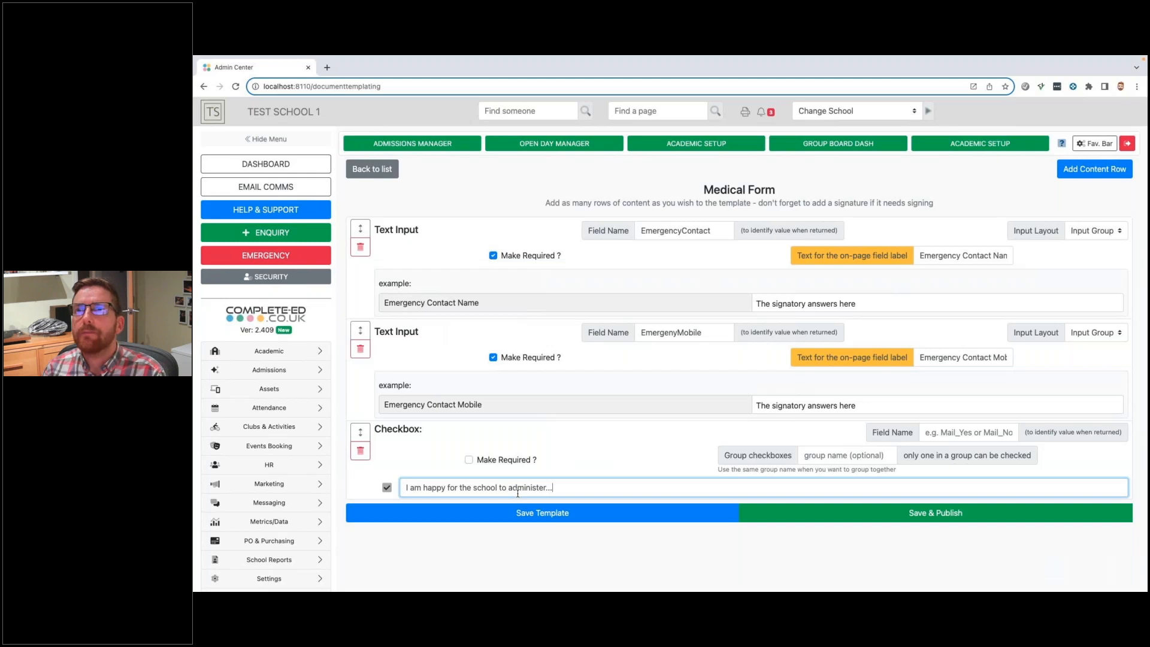
- Make the checkbox required with the field name "medicalConsent", save and publish the Medical Form, and return to the template list
{"action": "left_click", "coordinate": [469, 461]}
{"action": "left_click", "coordinate": [967, 435]}
{"action": "type", "text": "medicalConsent"}
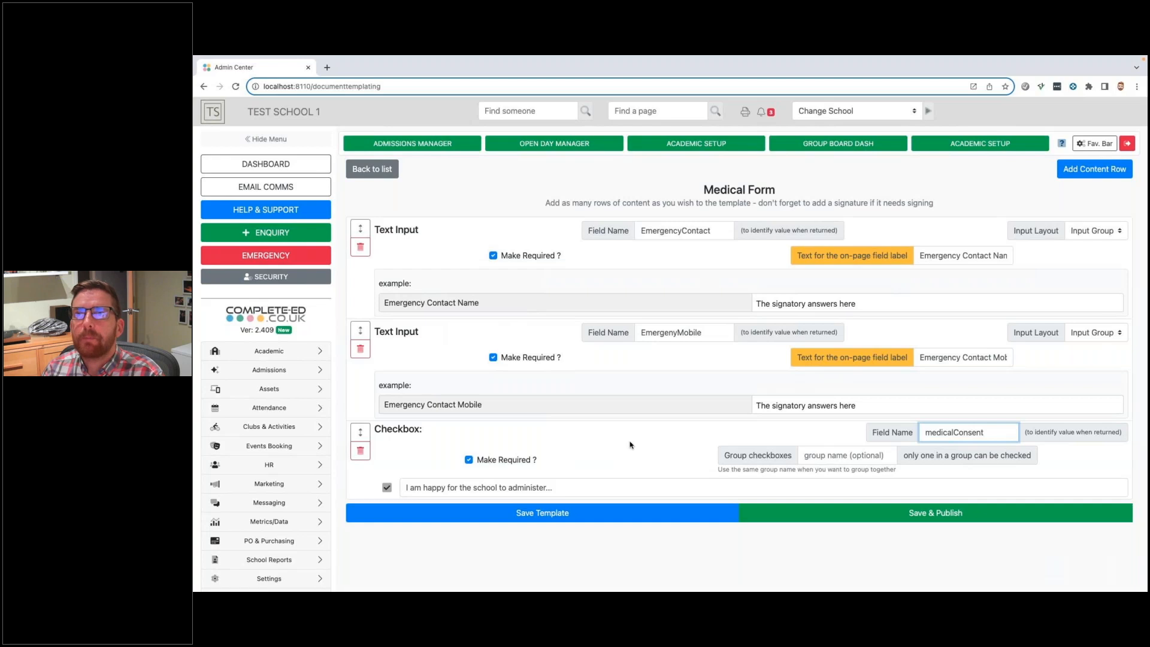
{"action": "left_click", "coordinate": [789, 516]}
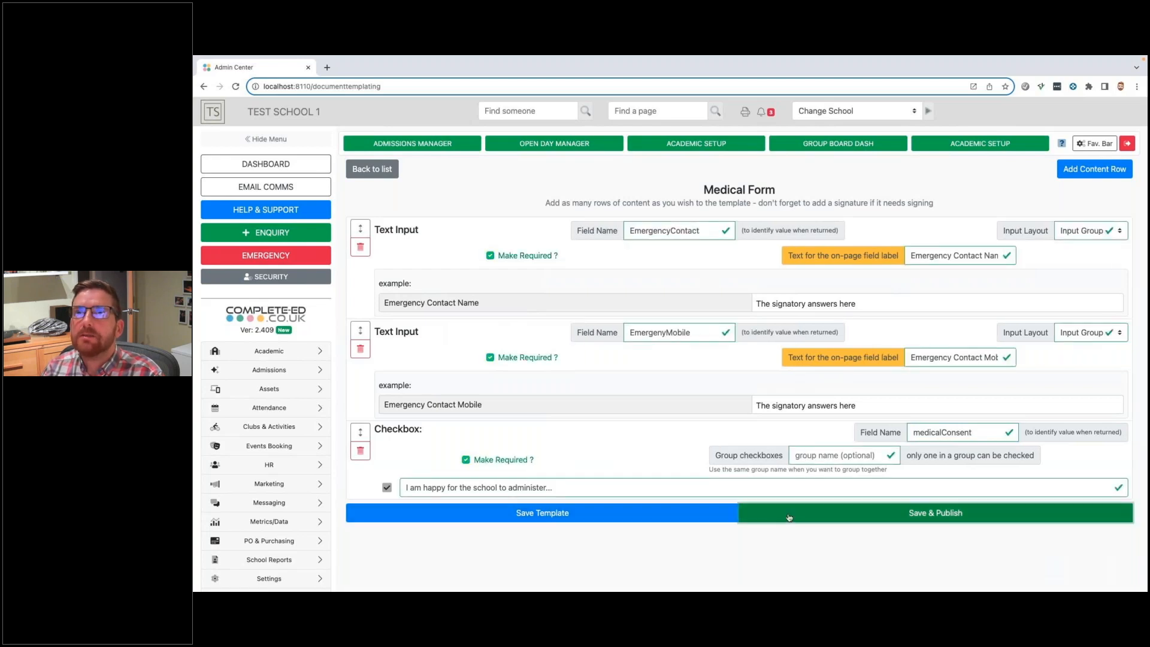
{"action": "left_click", "coordinate": [374, 171]}
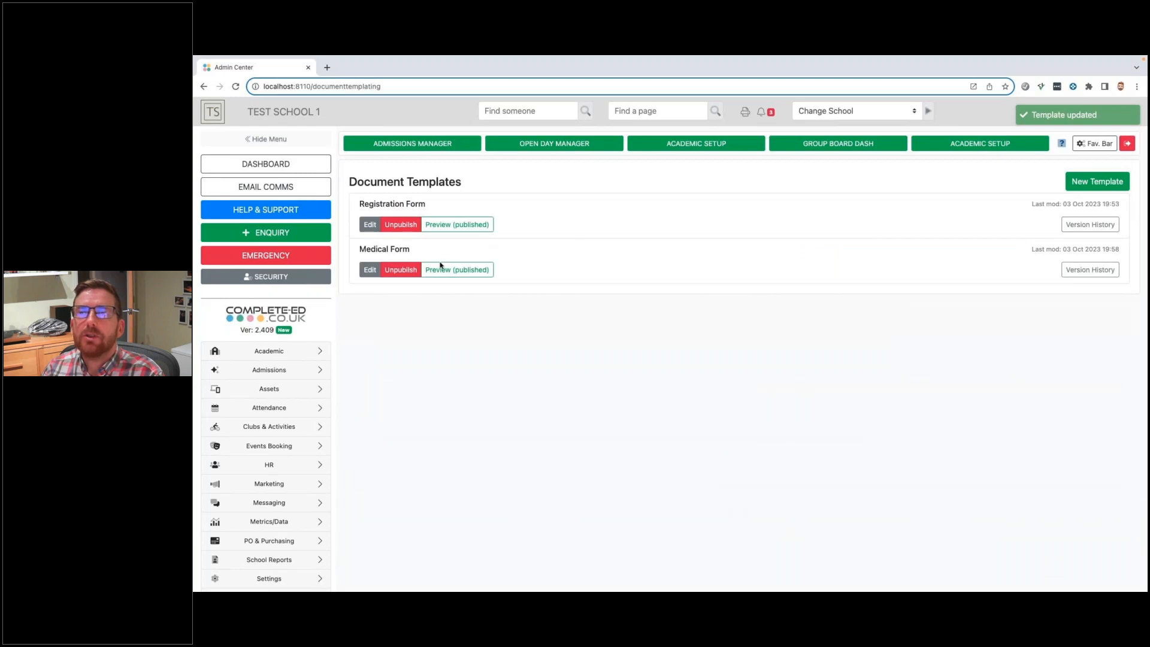
- Preview the published Medical Form and check its contact inputs and consent checkbox
{"action": "left_click", "coordinate": [472, 275]}
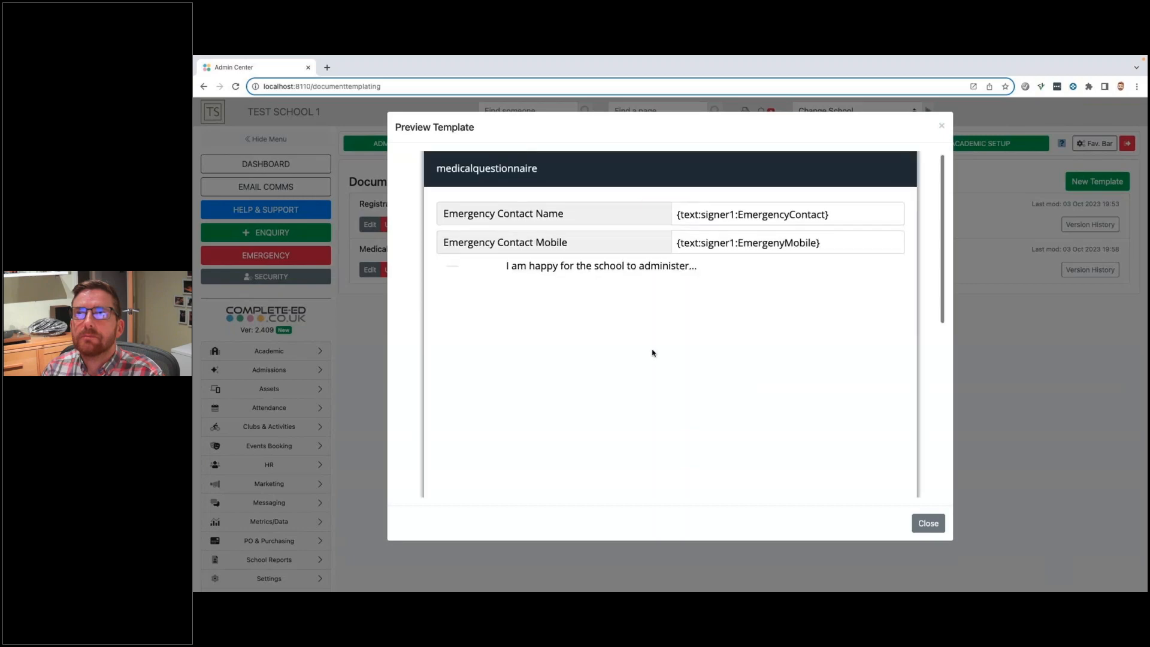
{"action": "scroll", "coordinate": [652, 353], "scroll_direction": "down", "scroll_amount": 1}
{"action": "scroll", "coordinate": [653, 352], "scroll_direction": "up", "scroll_amount": 1}
{"action": "left_click", "coordinate": [929, 531]}
- Preview the published Registration Form and look through its permissions text and signer detail fields
{"action": "left_click", "coordinate": [457, 224]}
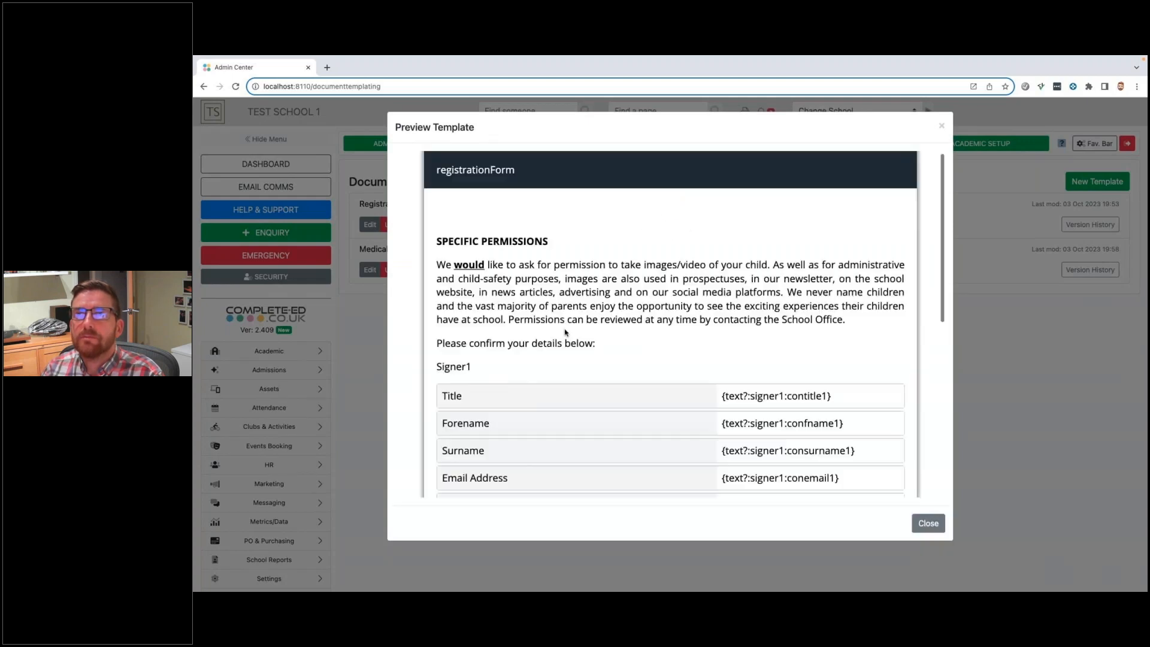
{"action": "scroll", "coordinate": [565, 332], "scroll_direction": "down", "scroll_amount": 6}
{"action": "scroll", "coordinate": [564, 332], "scroll_direction": "up", "scroll_amount": 2}
{"action": "scroll", "coordinate": [565, 333], "scroll_direction": "up", "scroll_amount": 5}
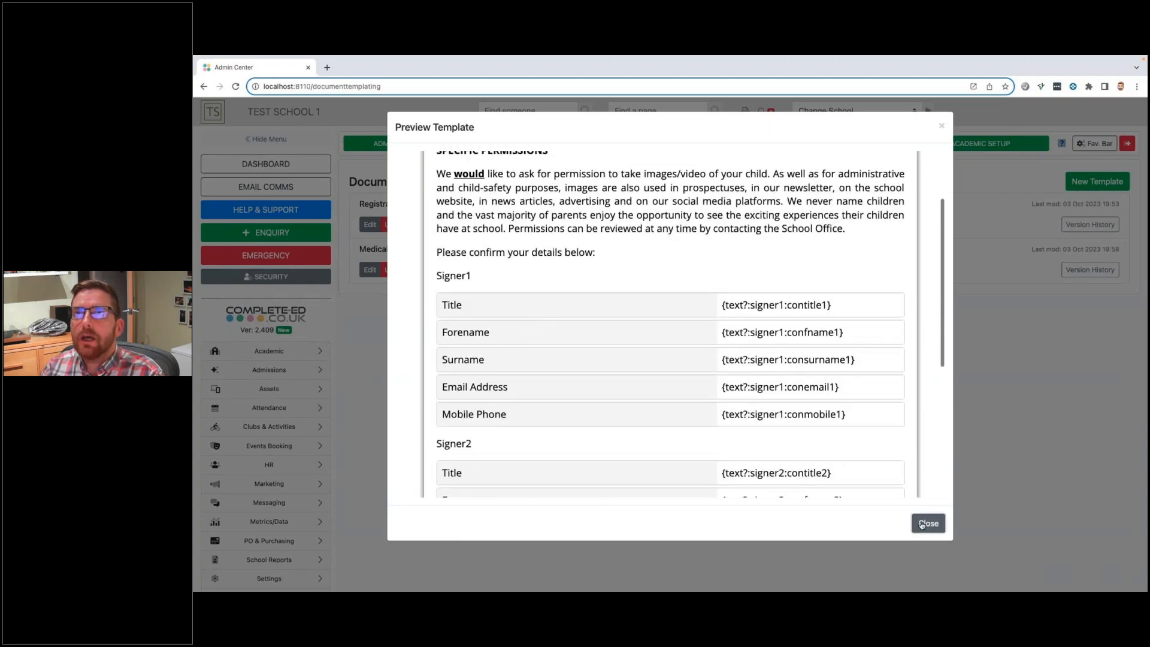
{"action": "left_click", "coordinate": [928, 523]}
{"action": "key", "text": "ctrl+Left"}
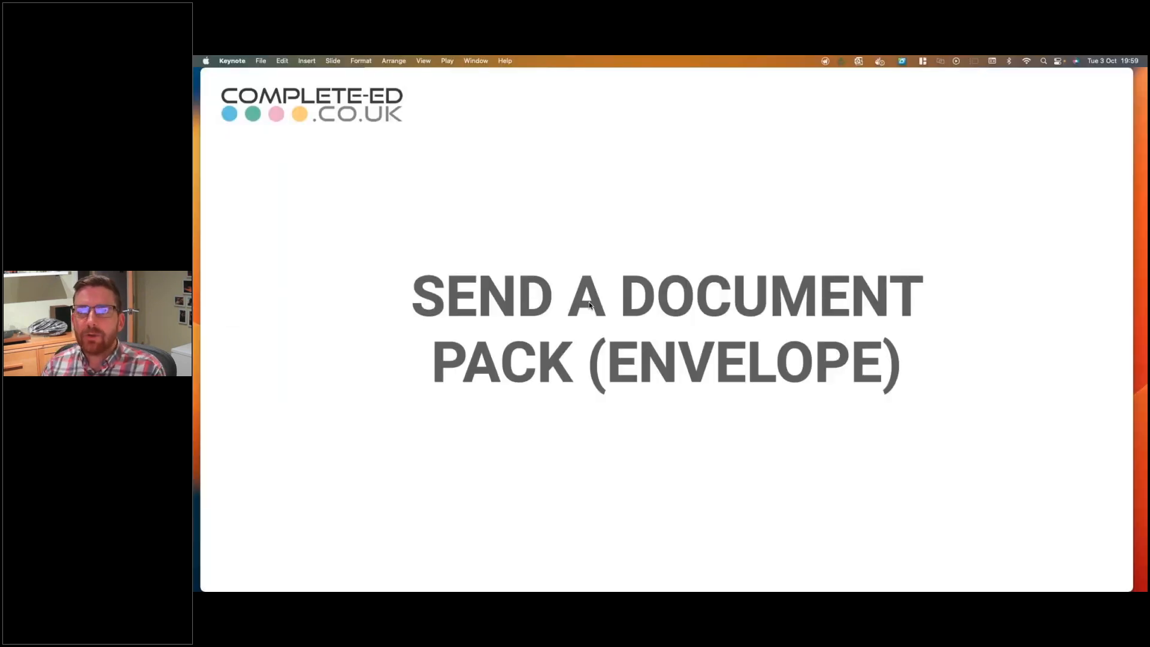
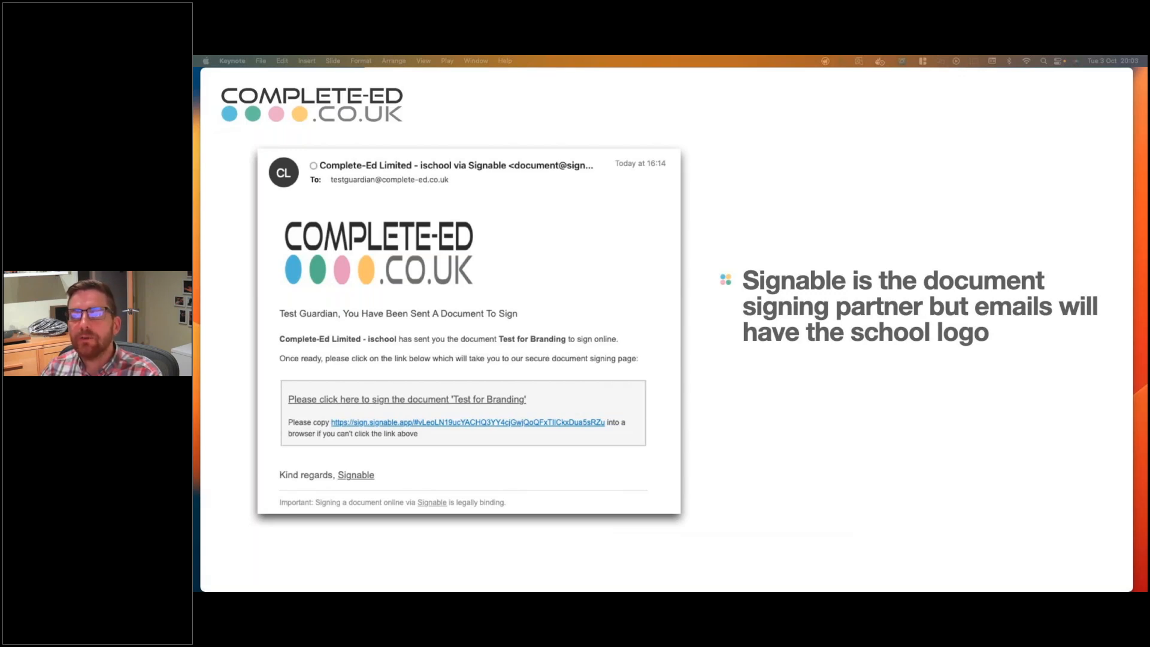
{"action": "key", "text": "Right"}
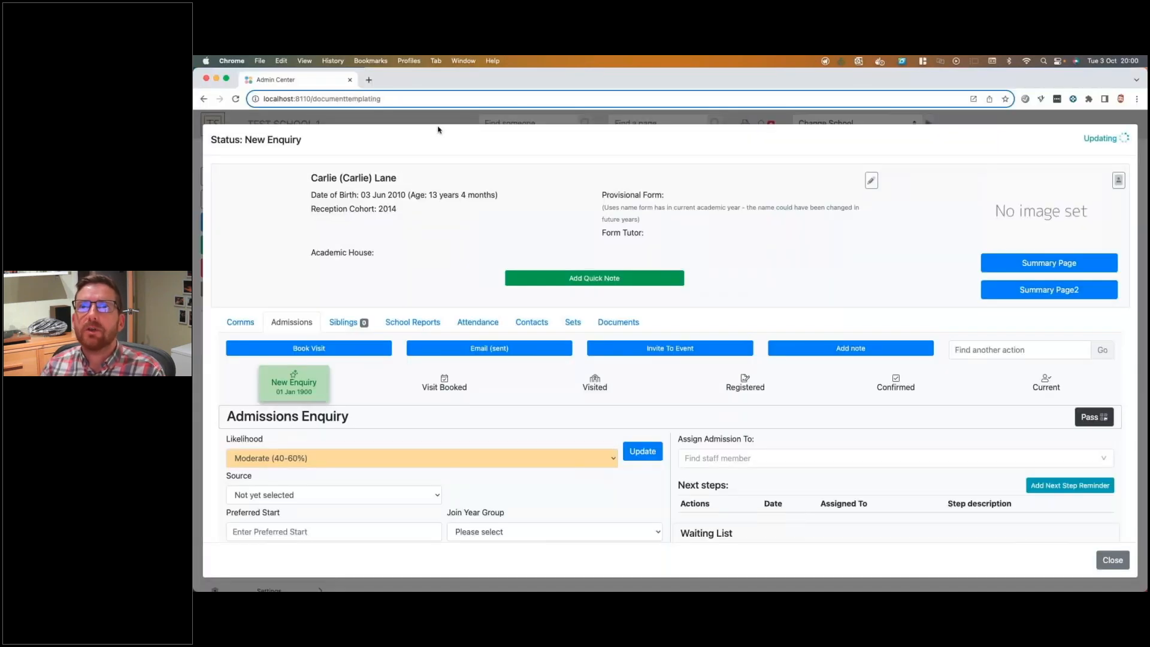
- Create a document envelope titled "Registration Pack" under Documents for Signing in the pupil's admissions record
{"action": "scroll", "coordinate": [440, 216], "scroll_direction": "down", "scroll_amount": 5}
{"action": "scroll", "coordinate": [423, 268], "scroll_direction": "up", "scroll_amount": 4}
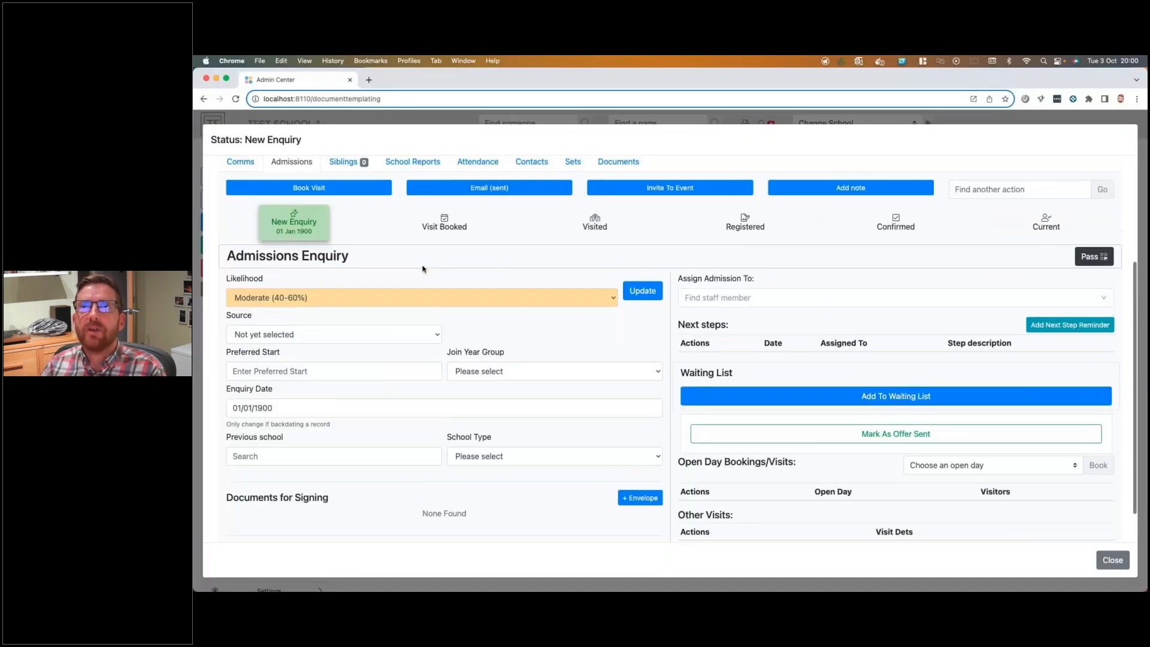
{"action": "scroll", "coordinate": [423, 269], "scroll_direction": "down", "scroll_amount": 4}
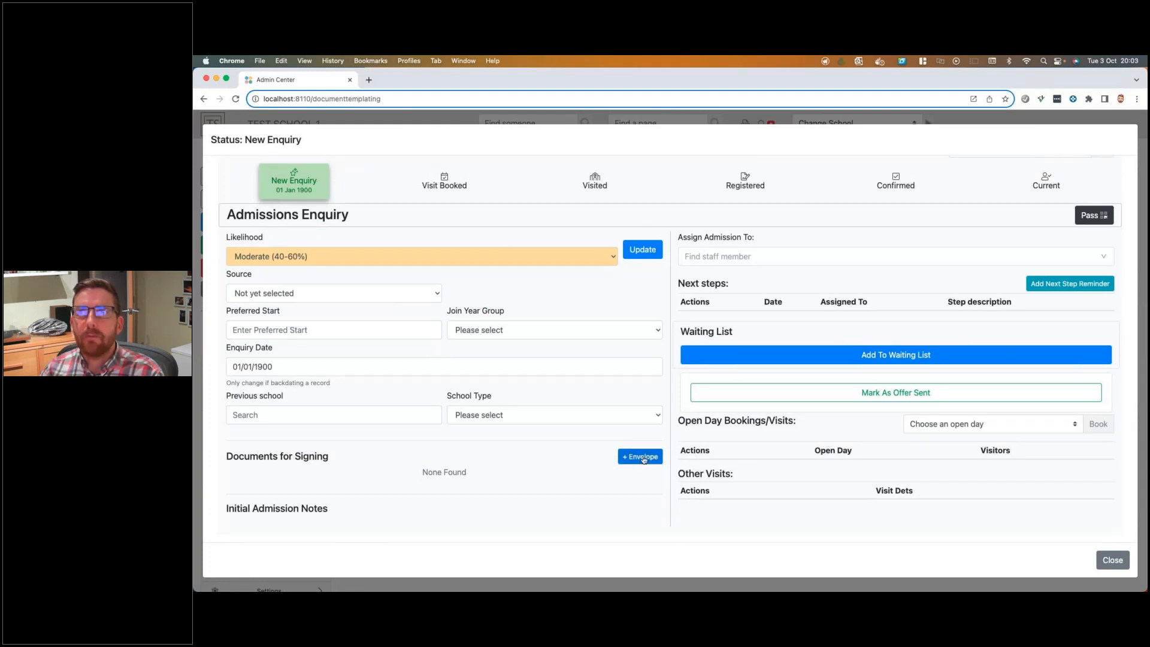
{"action": "left_click", "coordinate": [644, 458]}
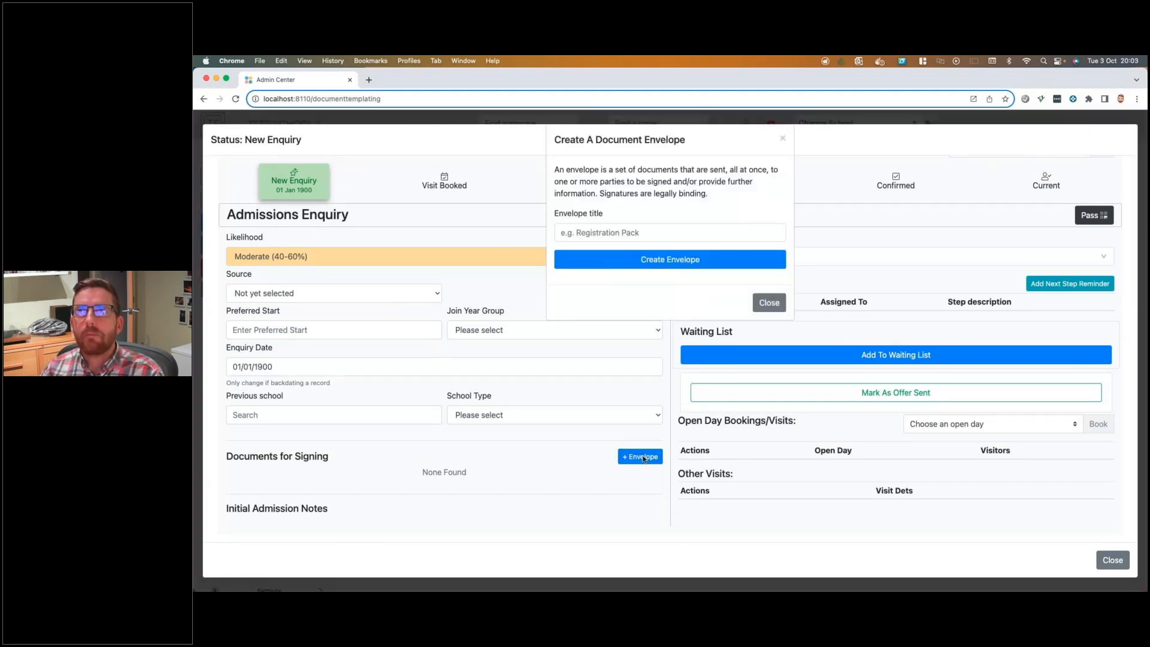
{"action": "left_click", "coordinate": [620, 234]}
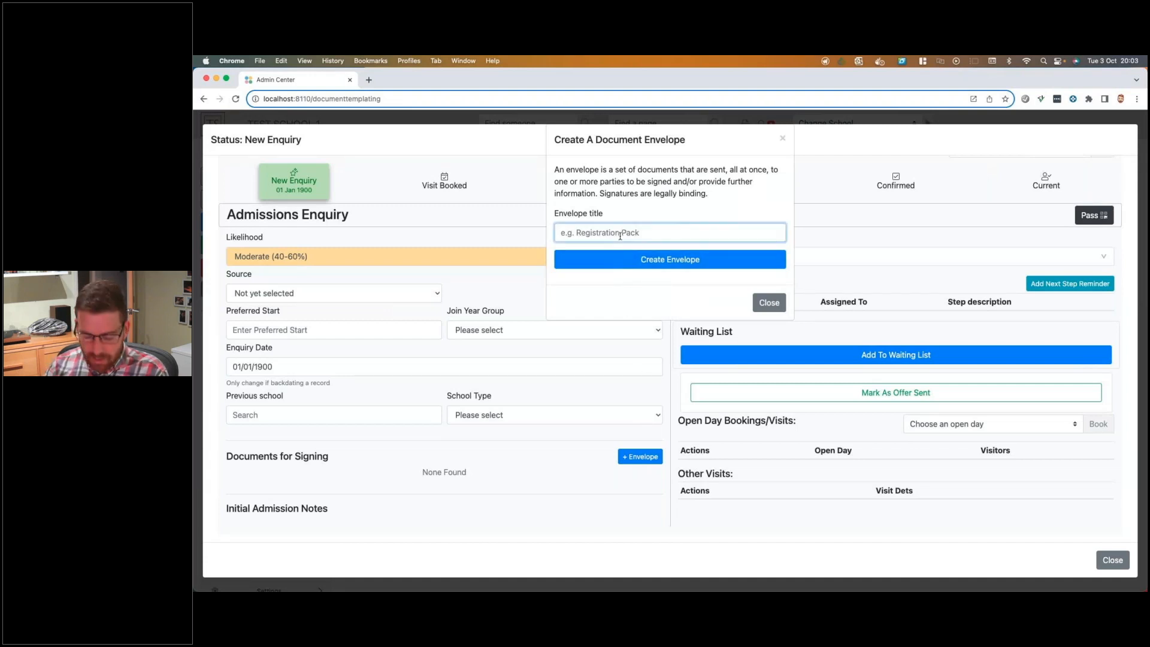
{"action": "type", "text": "Registra"}
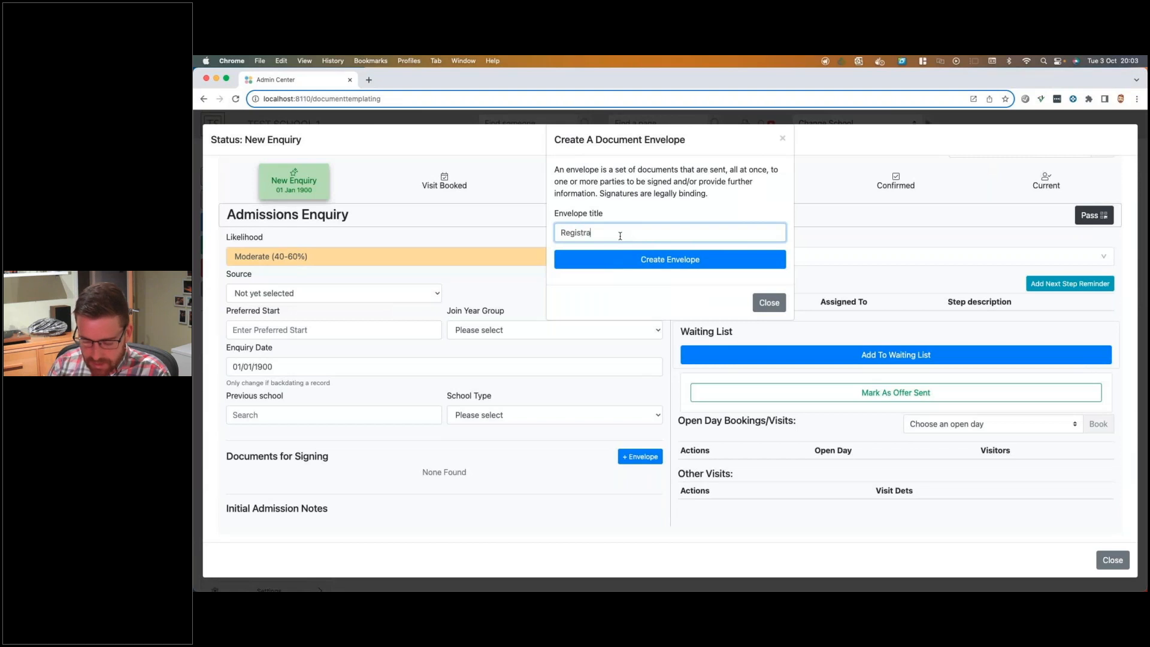
{"action": "type", "text": "tion pack"}
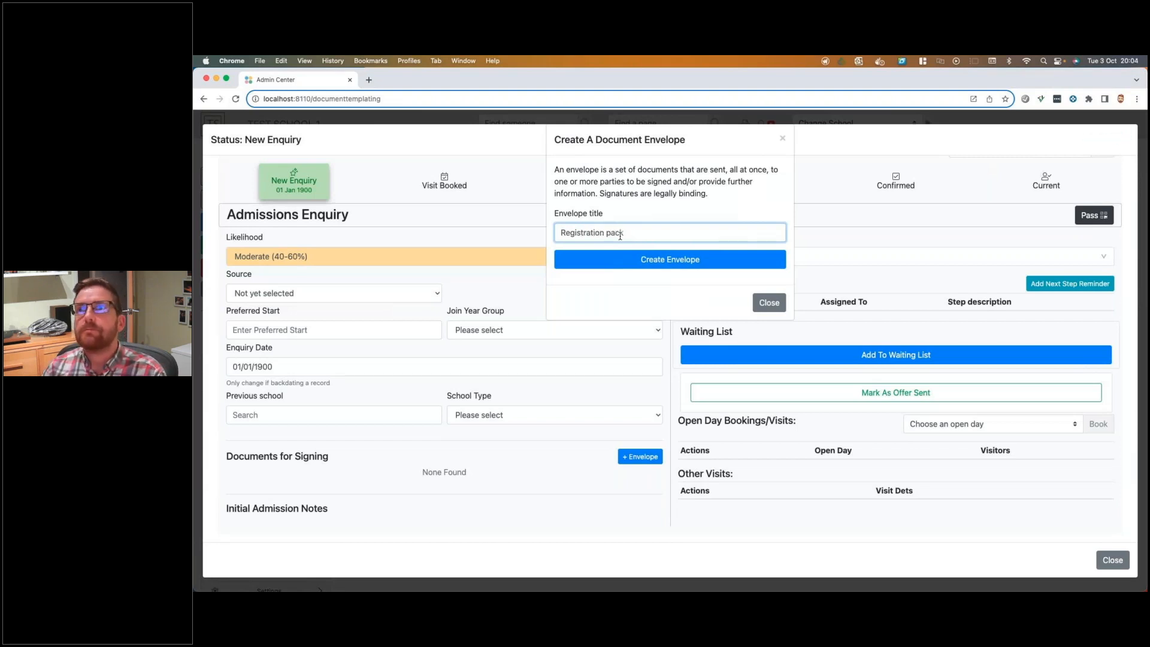
{"action": "left_click", "coordinate": [612, 233]}
{"action": "key", "text": "BackSpace"}
{"action": "type", "text": "P"}
{"action": "left_click", "coordinate": [652, 260]}
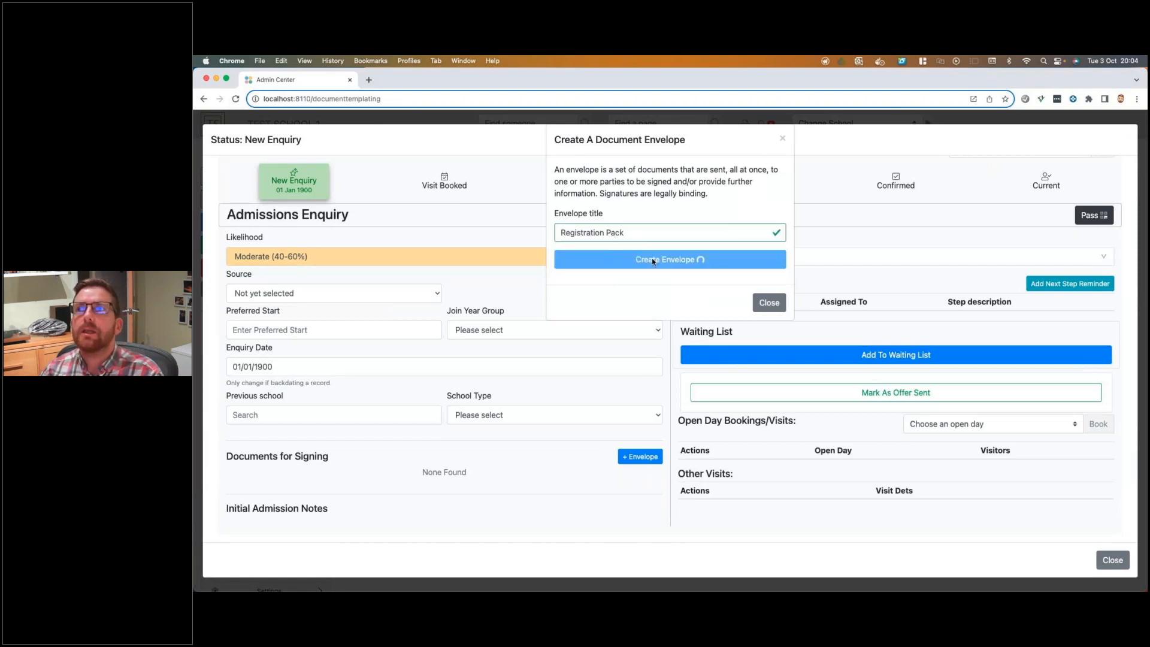
- Expand and collapse the Registration Pack envelope's details, leaving them expanded
{"action": "scroll", "coordinate": [506, 476], "scroll_direction": "down", "scroll_amount": 1}
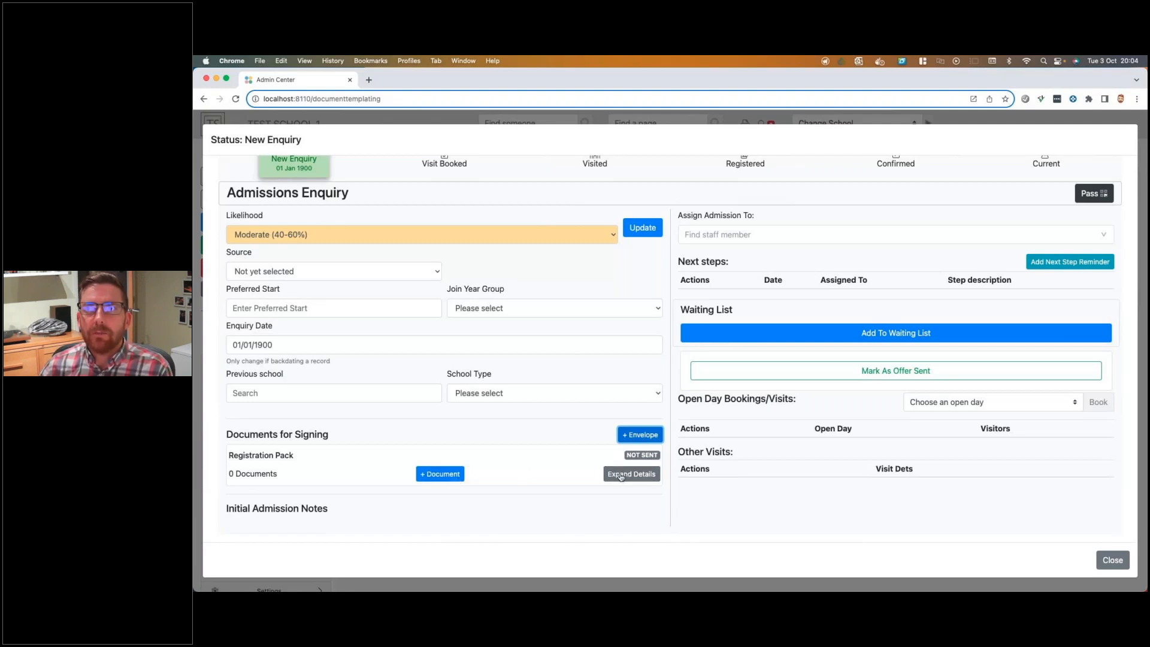
{"action": "left_click", "coordinate": [644, 475]}
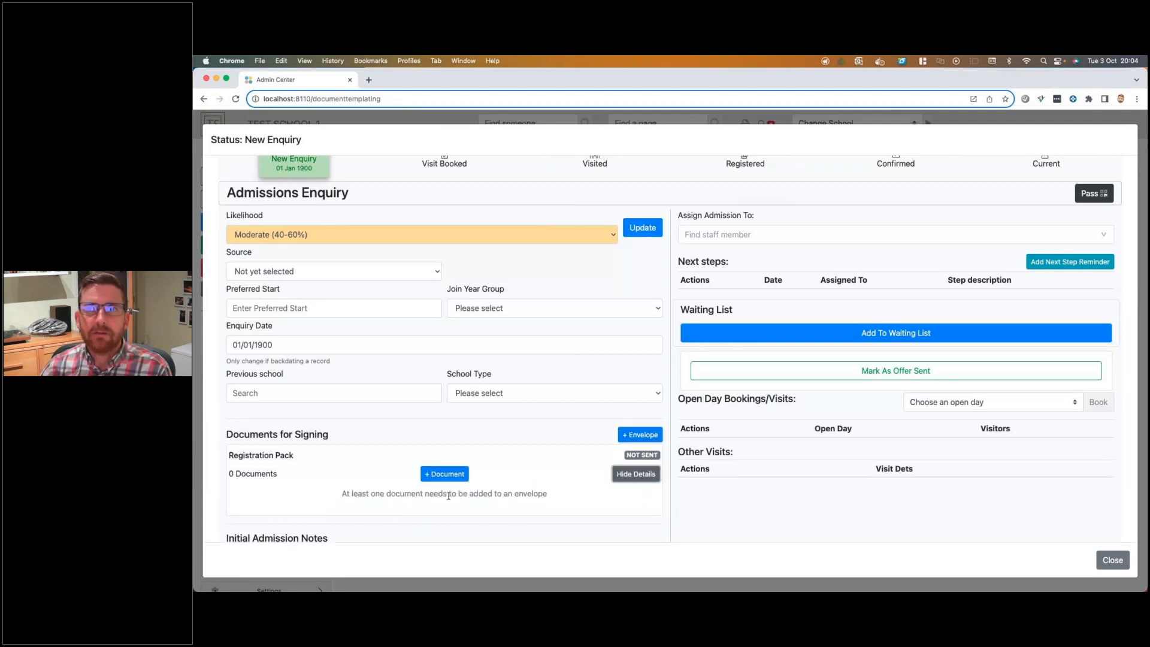
{"action": "left_click", "coordinate": [628, 477]}
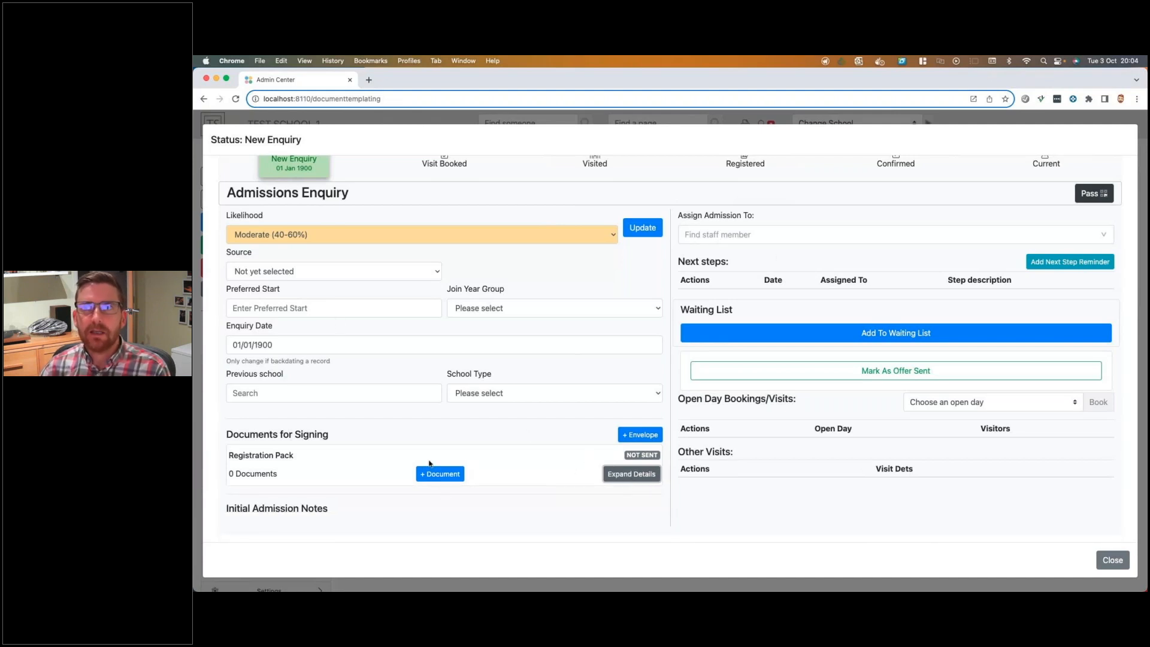
{"action": "left_click", "coordinate": [637, 477]}
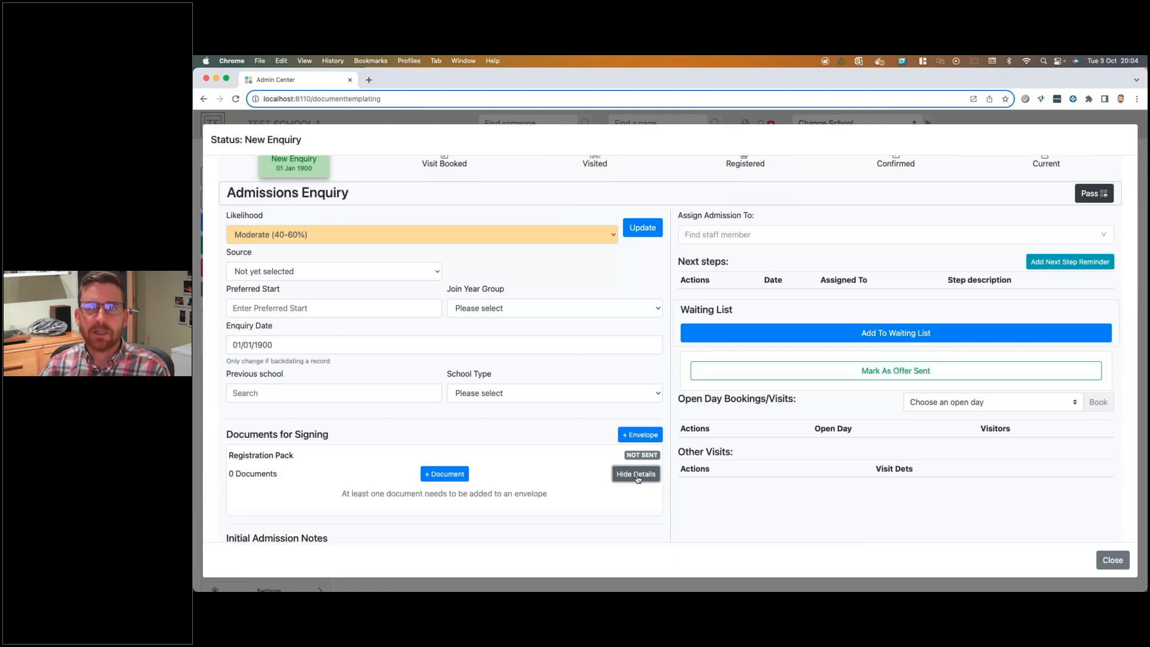
{"action": "left_click", "coordinate": [638, 477]}
{"action": "left_click", "coordinate": [638, 477]}
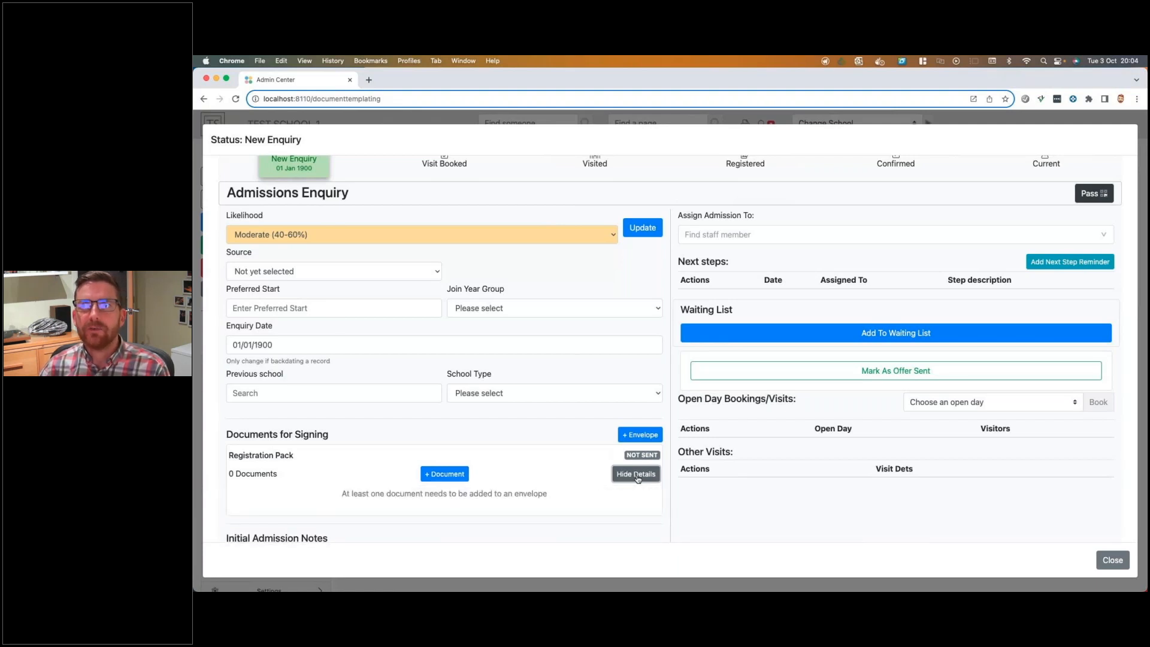
- Add a document from the Registration Form template to the Registration Pack envelope, titled with the pupil's first name and "Registration"
{"action": "left_click", "coordinate": [446, 474]}
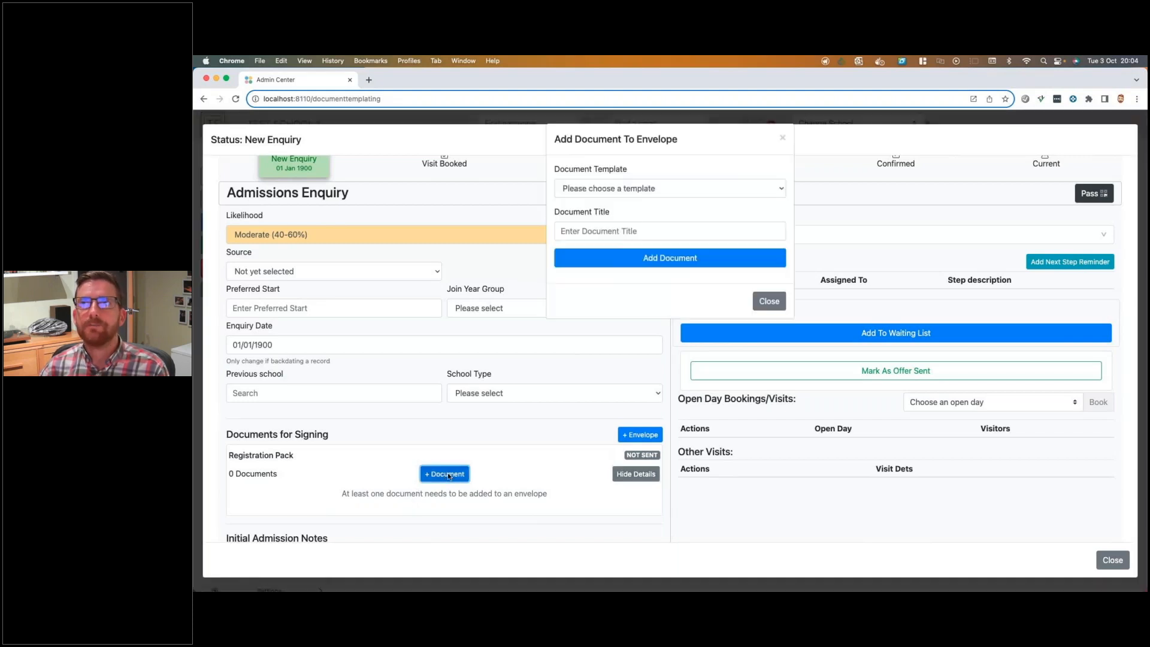
{"action": "left_click", "coordinate": [613, 196]}
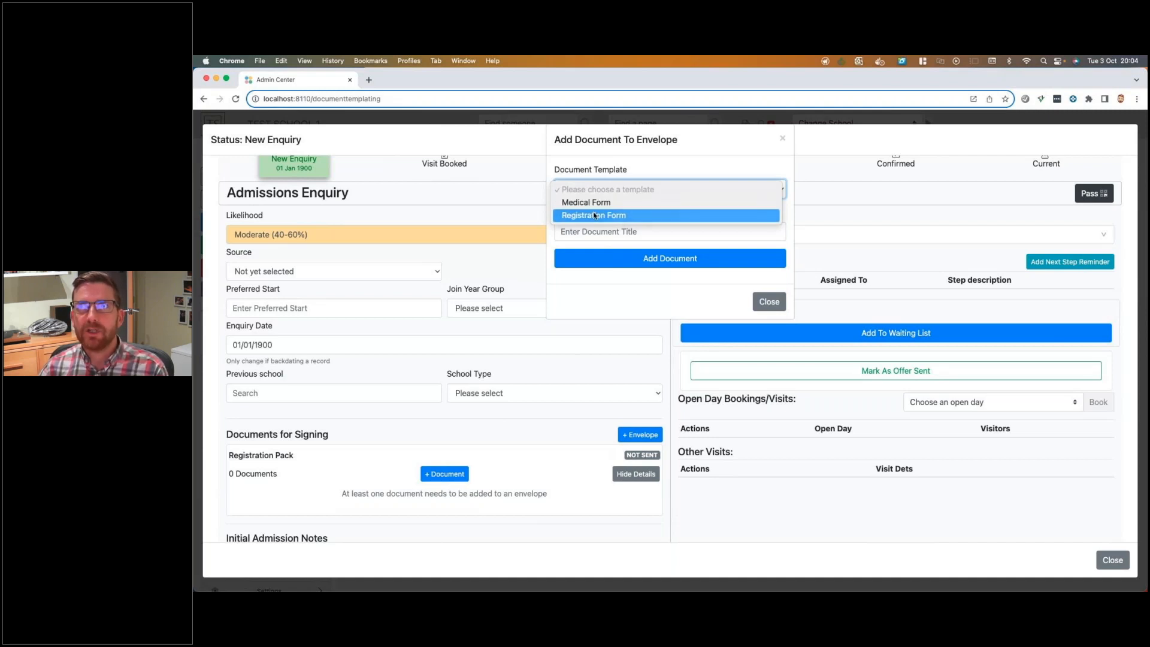
{"action": "left_click", "coordinate": [593, 214]}
{"action": "left_click", "coordinate": [587, 232]}
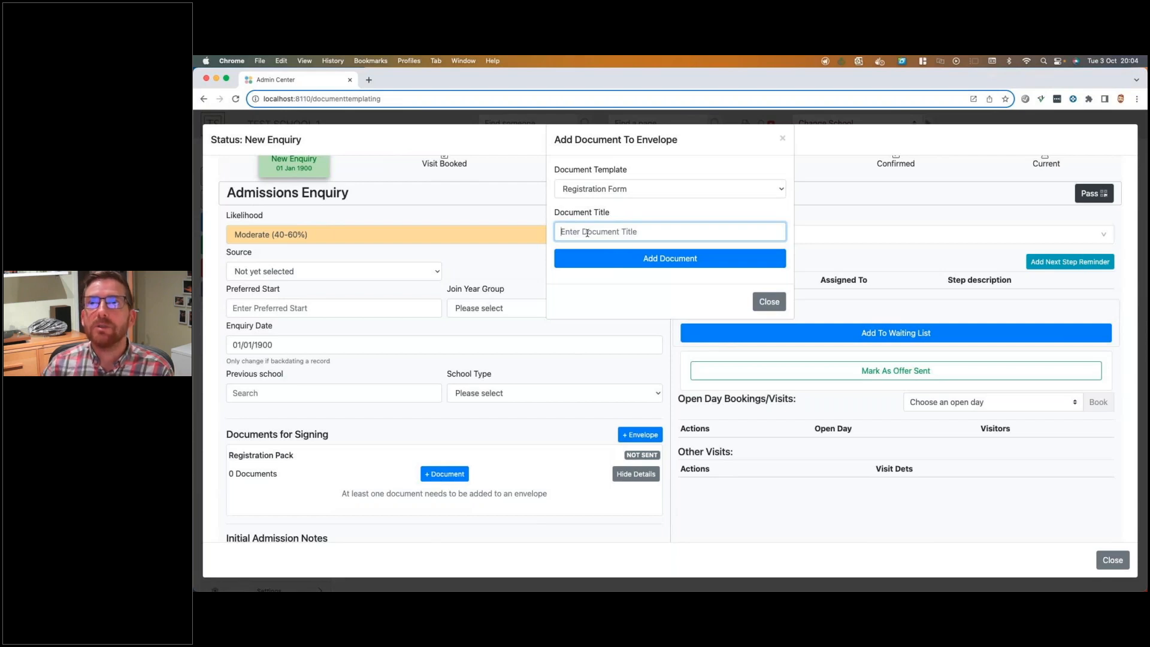
{"action": "type", "text": "Car"}
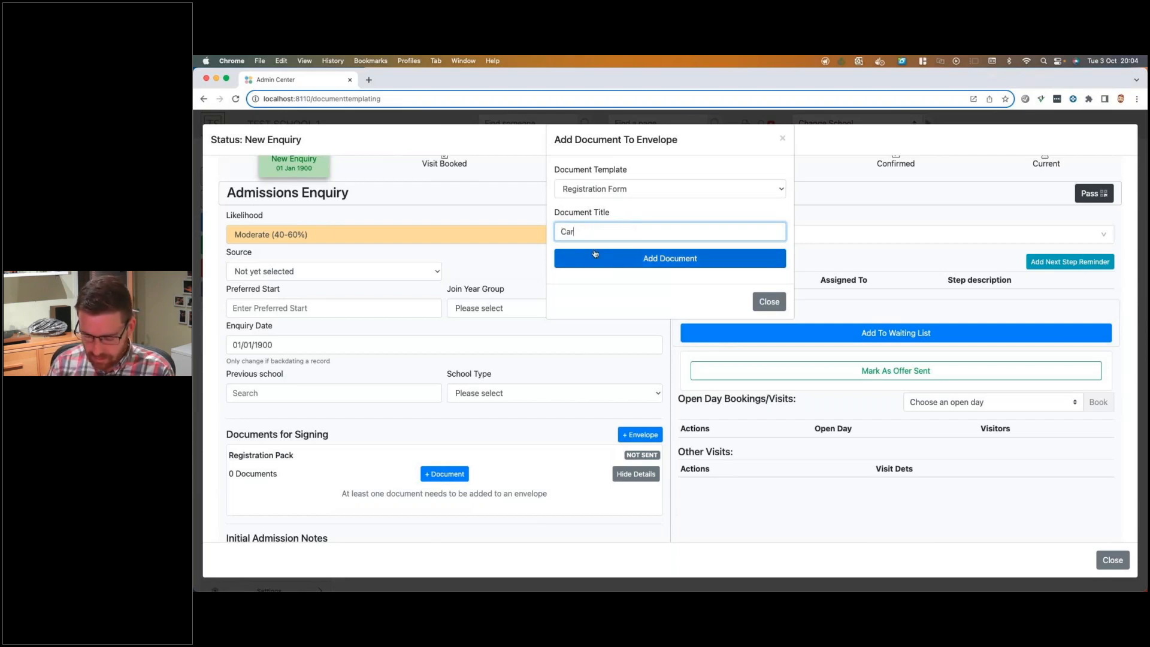
{"action": "type", "text": "lie Re"}
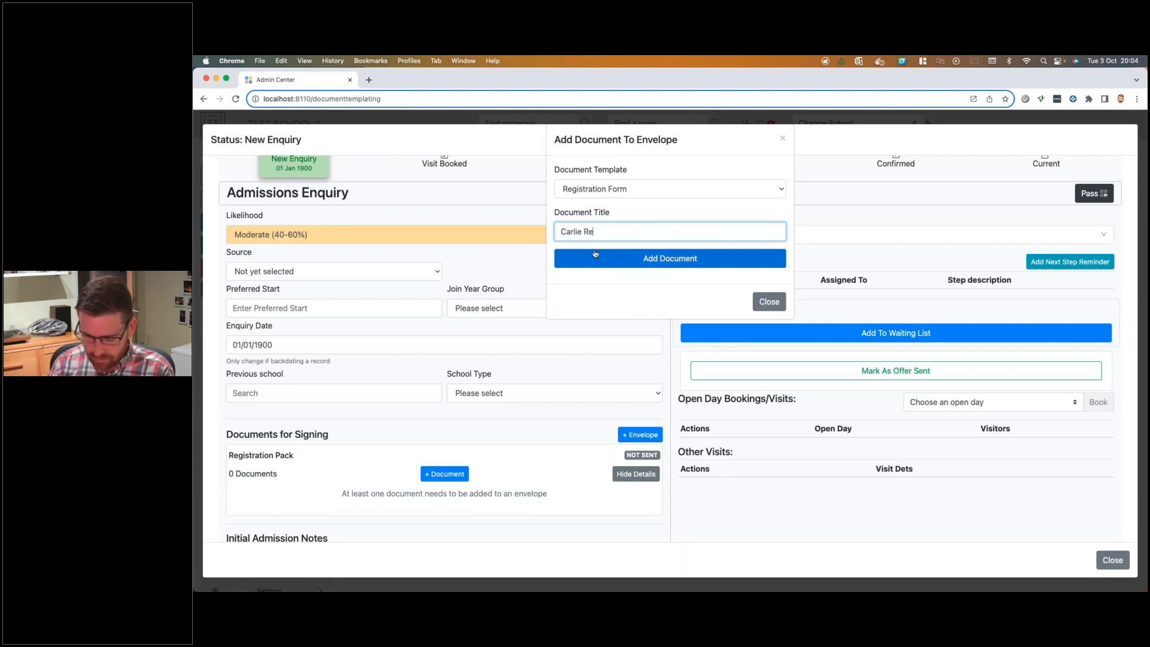
{"action": "type", "text": "gistration"}
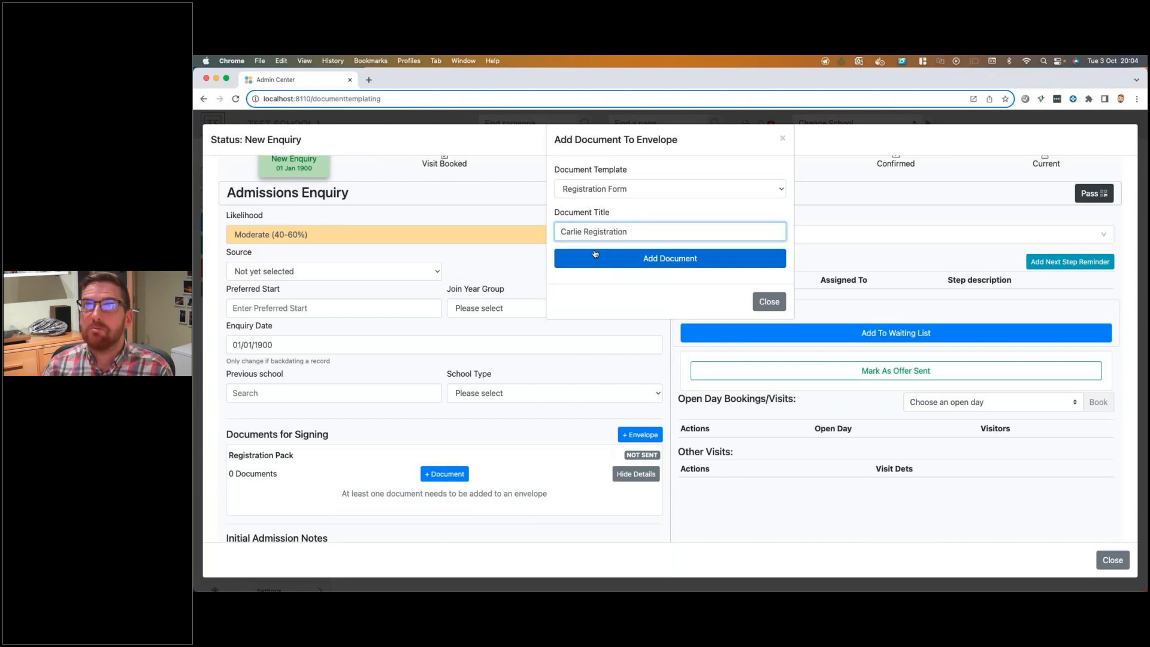
{"action": "left_click", "coordinate": [596, 254]}
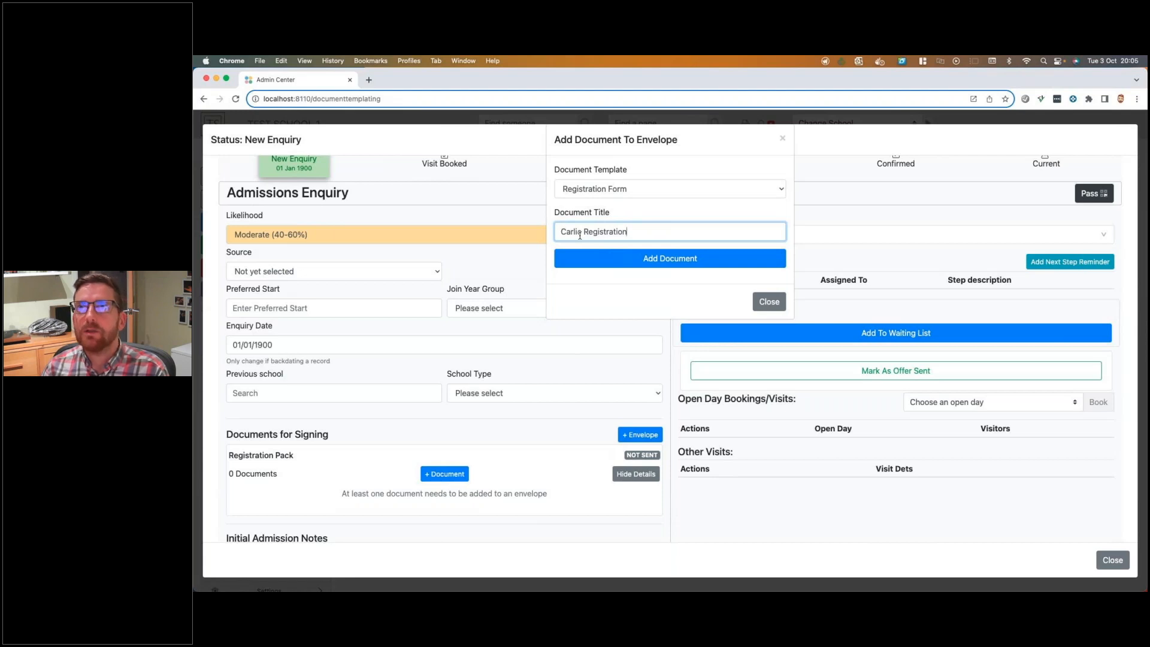
{"action": "left_click", "coordinate": [664, 259]}
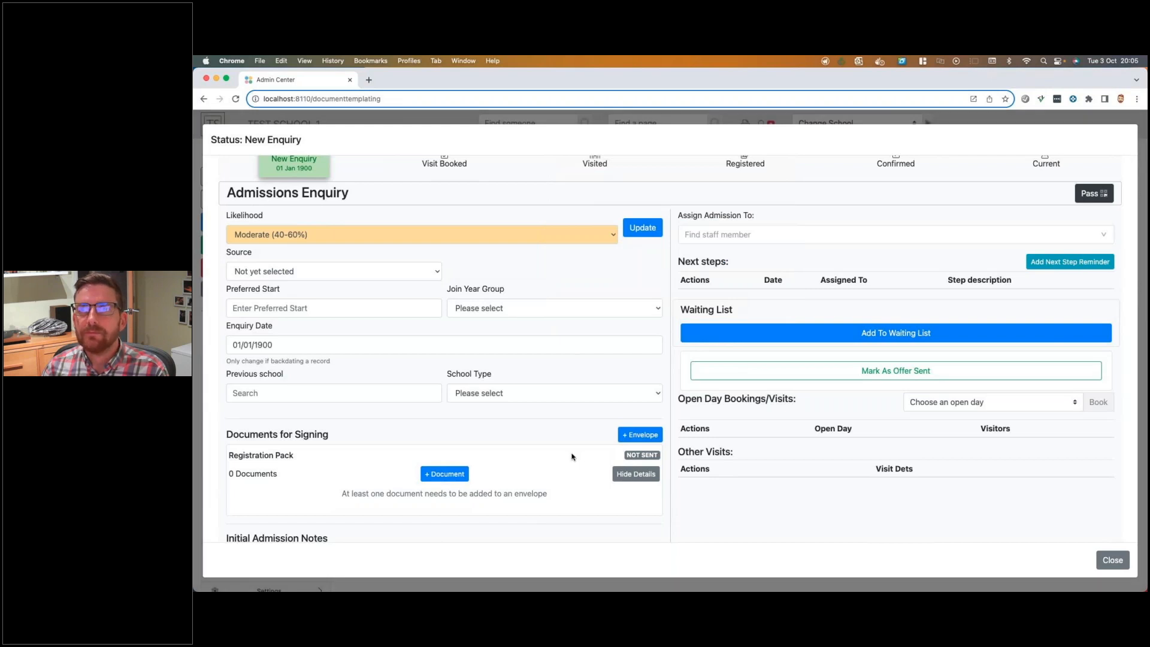
- Add a document from the Medical Form template to the Registration Pack envelope, titled with the pupil's first name and "Medical"
{"action": "scroll", "coordinate": [559, 467], "scroll_direction": "down", "scroll_amount": 1}
{"action": "left_click", "coordinate": [444, 457]}
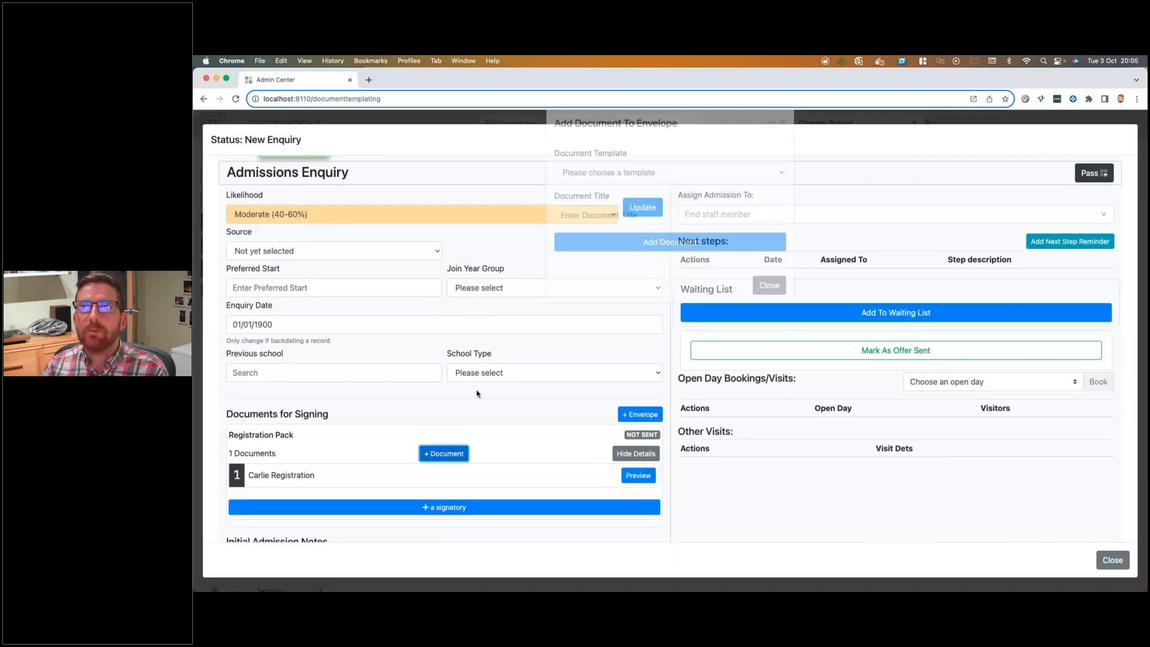
{"action": "left_click", "coordinate": [589, 190]}
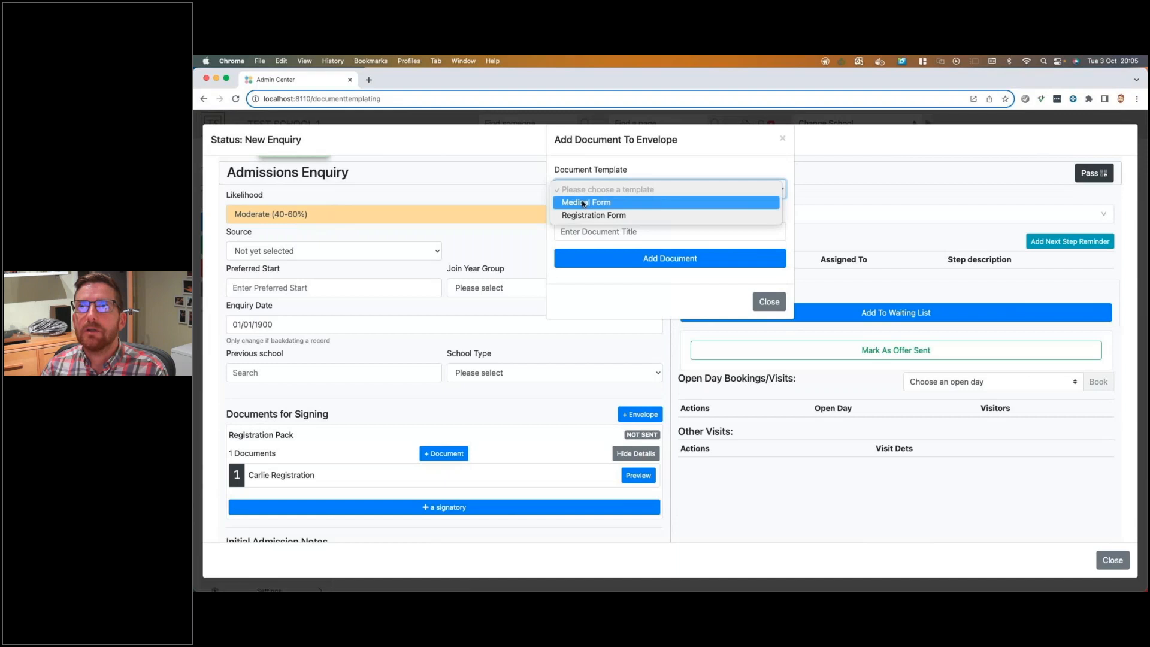
{"action": "left_click", "coordinate": [584, 200]}
{"action": "left_click", "coordinate": [582, 230]}
{"action": "type", "text": "Car"}
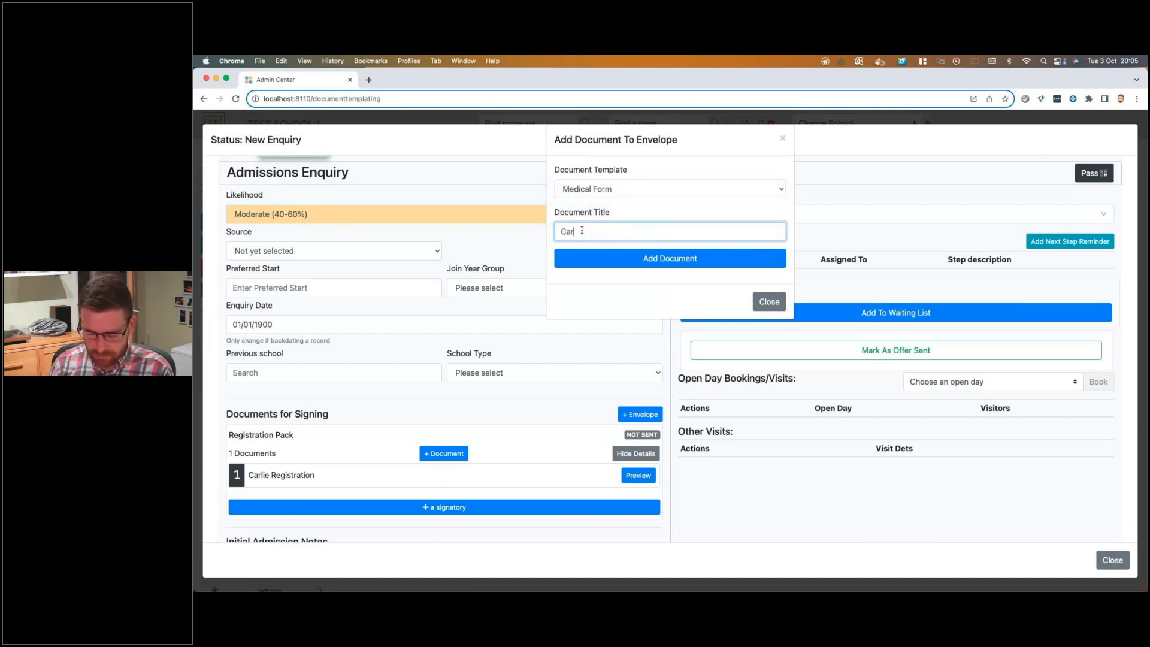
{"action": "type", "text": "lie Medical"}
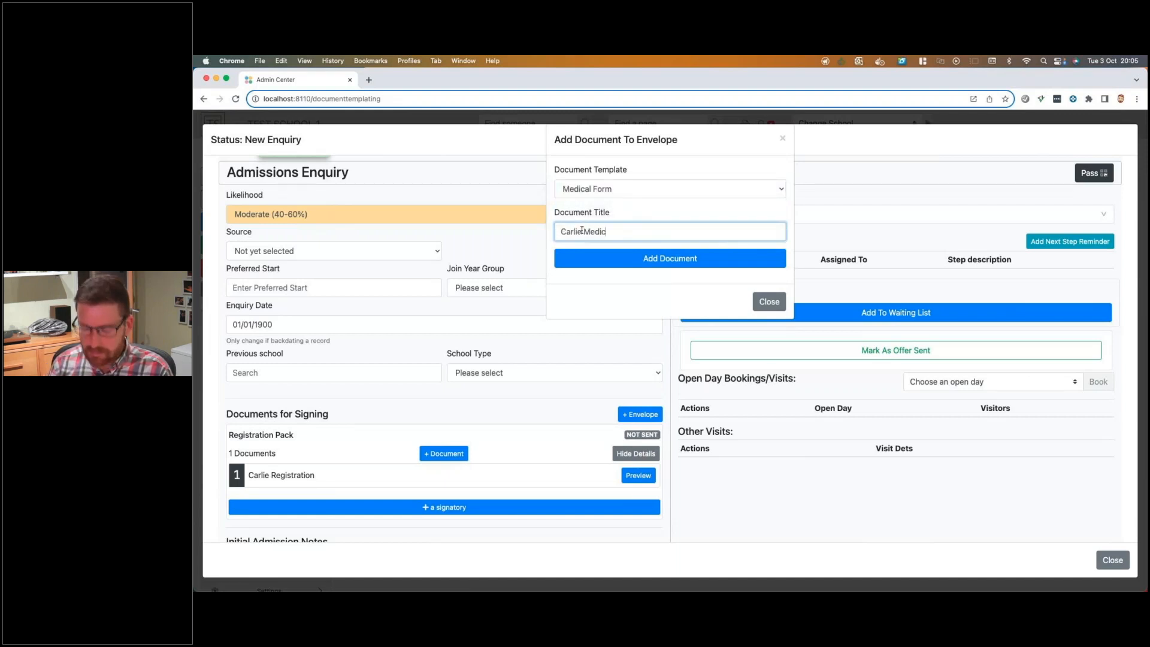
{"action": "left_click", "coordinate": [620, 258]}
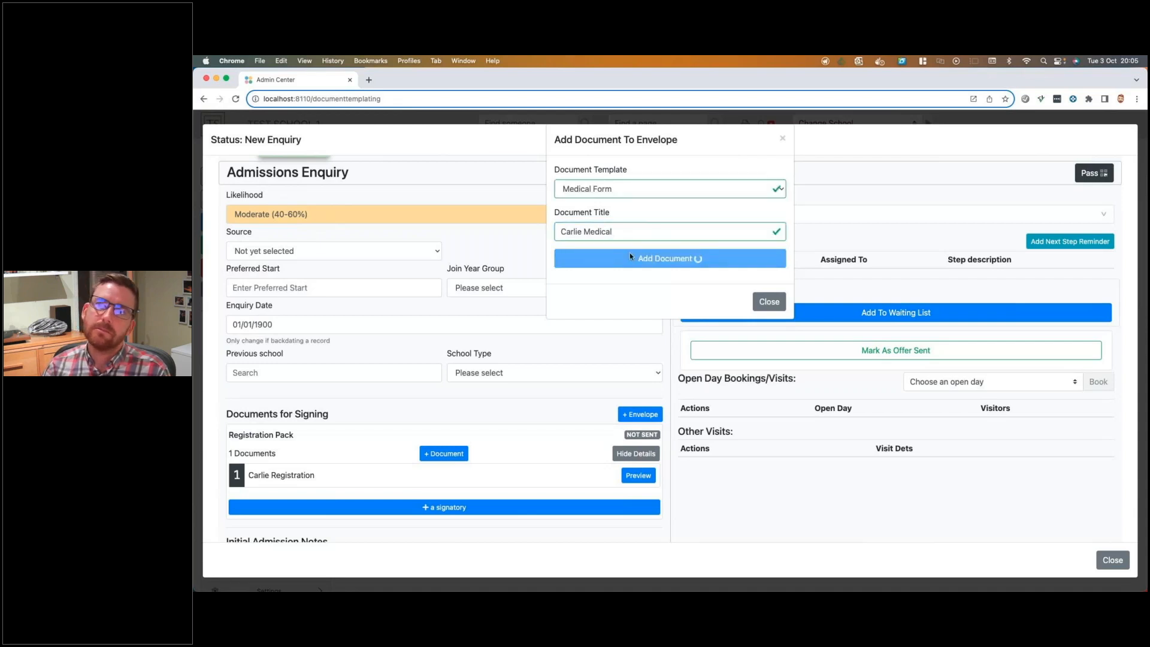
- Preview the envelope's registration document before adding signatories and look through its signer details, consent checkboxes and signature block
{"action": "scroll", "coordinate": [549, 446], "scroll_direction": "down", "scroll_amount": 2}
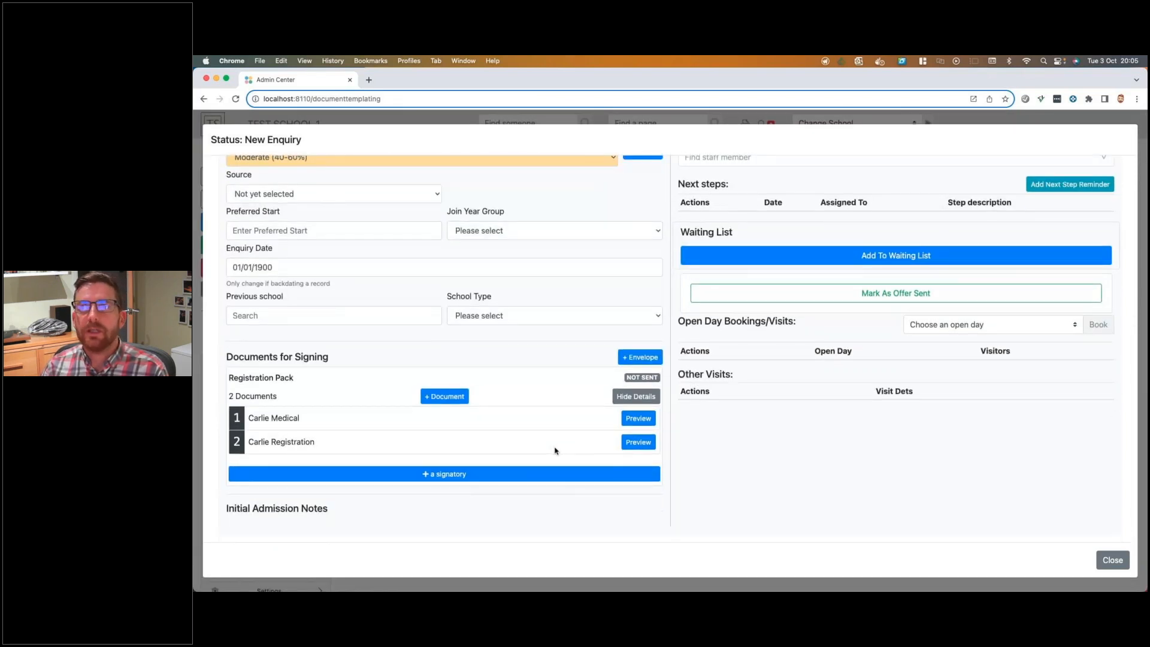
{"action": "left_click", "coordinate": [632, 442]}
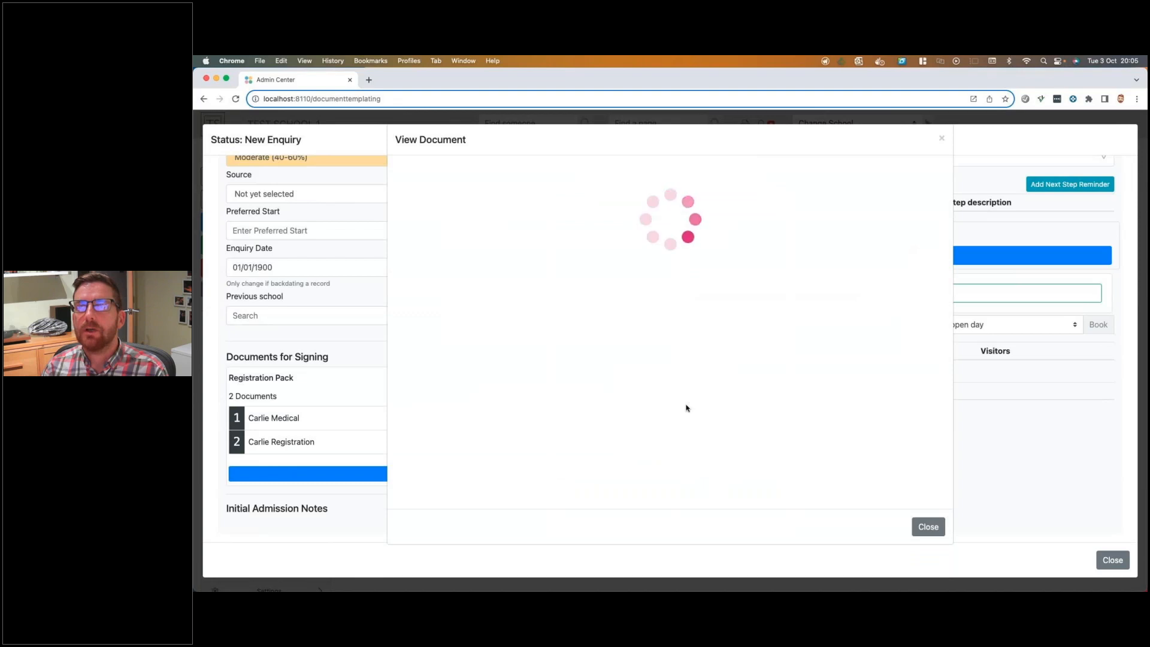
{"action": "scroll", "coordinate": [691, 413], "scroll_direction": "down", "scroll_amount": 10}
{"action": "scroll", "coordinate": [690, 413], "scroll_direction": "down", "scroll_amount": 3}
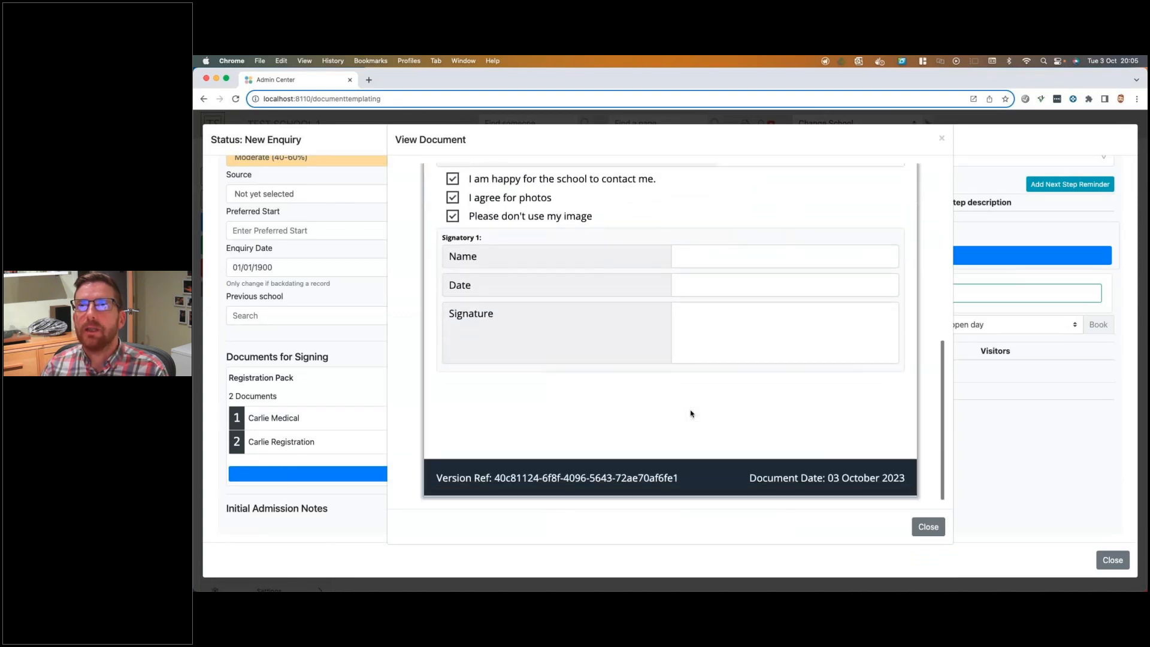
{"action": "scroll", "coordinate": [467, 309], "scroll_direction": "up", "scroll_amount": 2}
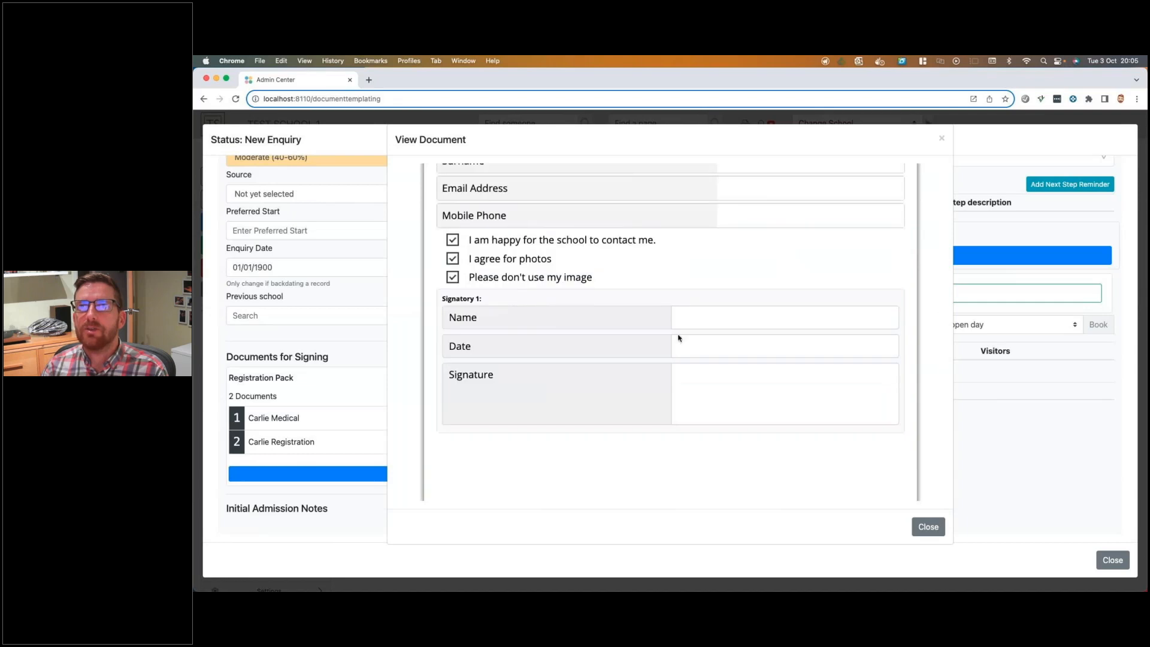
{"action": "scroll", "coordinate": [647, 338], "scroll_direction": "up", "scroll_amount": 4}
{"action": "scroll", "coordinate": [688, 350], "scroll_direction": "up", "scroll_amount": 4}
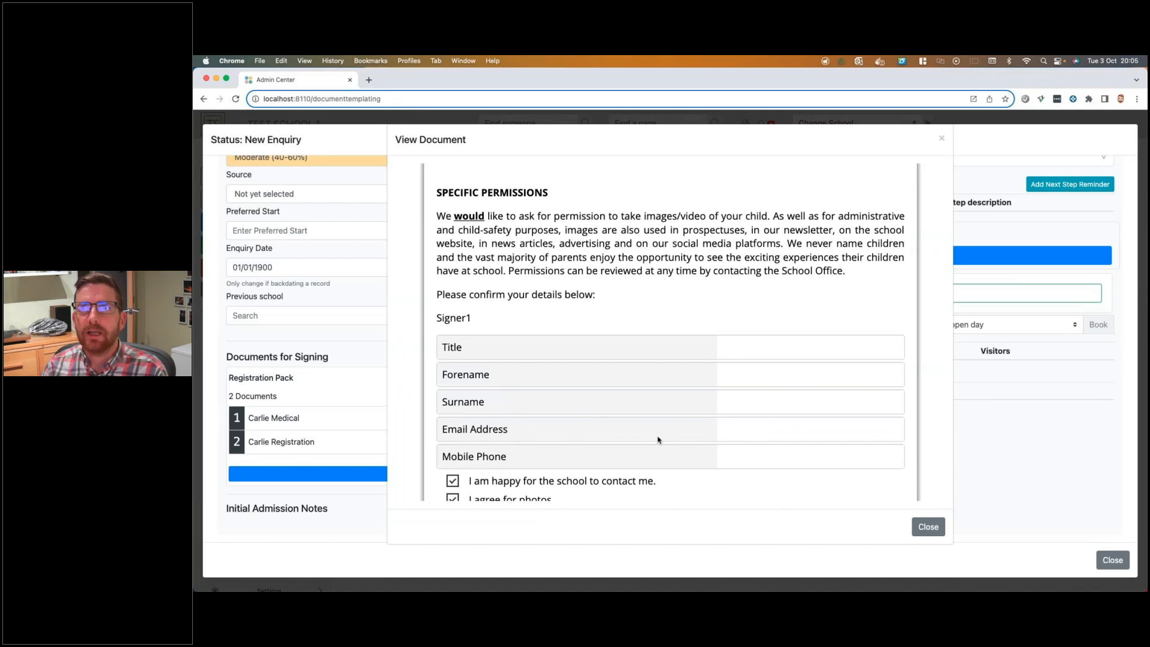
{"action": "scroll", "coordinate": [659, 441], "scroll_direction": "down", "scroll_amount": 5}
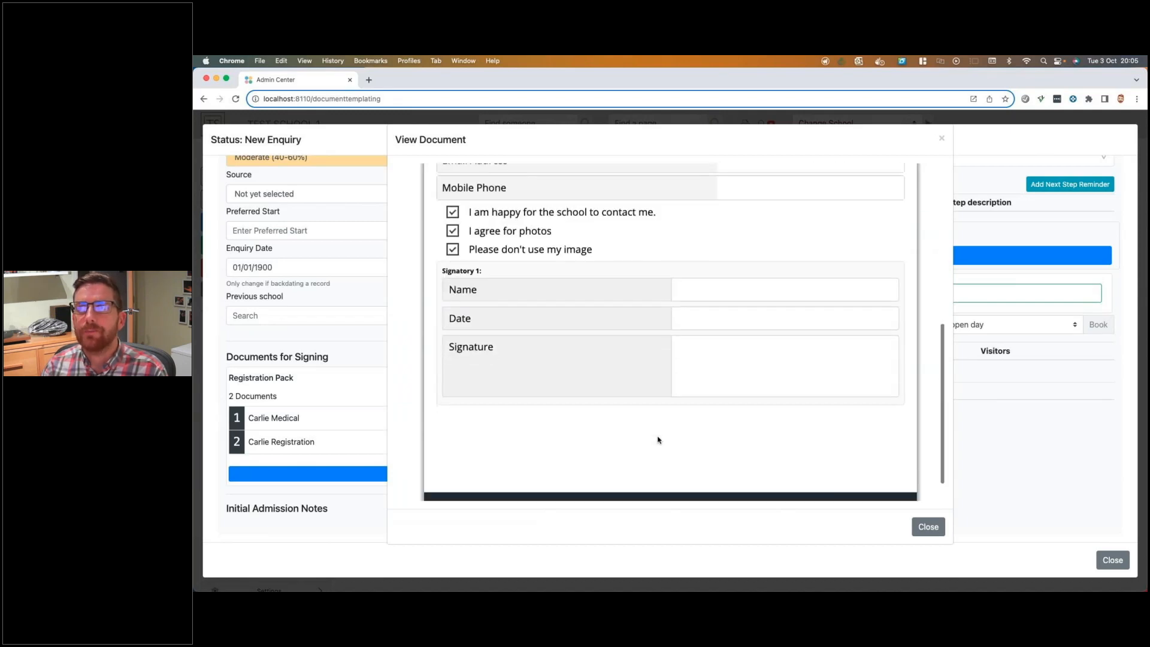
{"action": "left_click", "coordinate": [929, 527]}
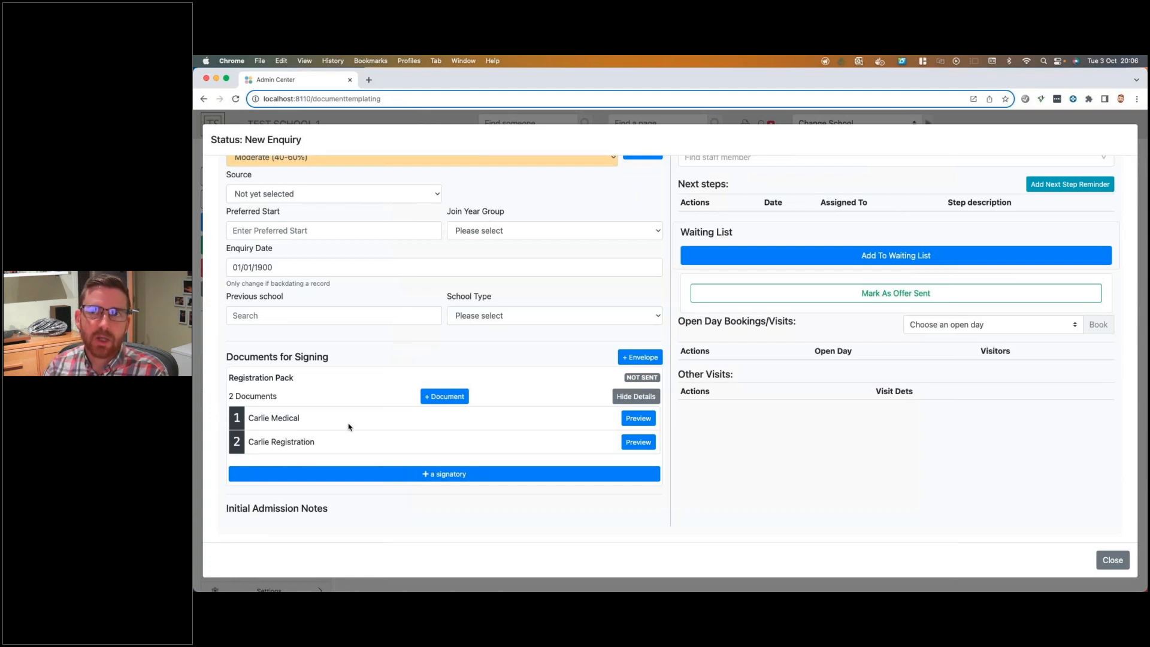
- Add the pupil's relation marked Family as the first signatory of the Registration Pack envelope
{"action": "left_click", "coordinate": [444, 474]}
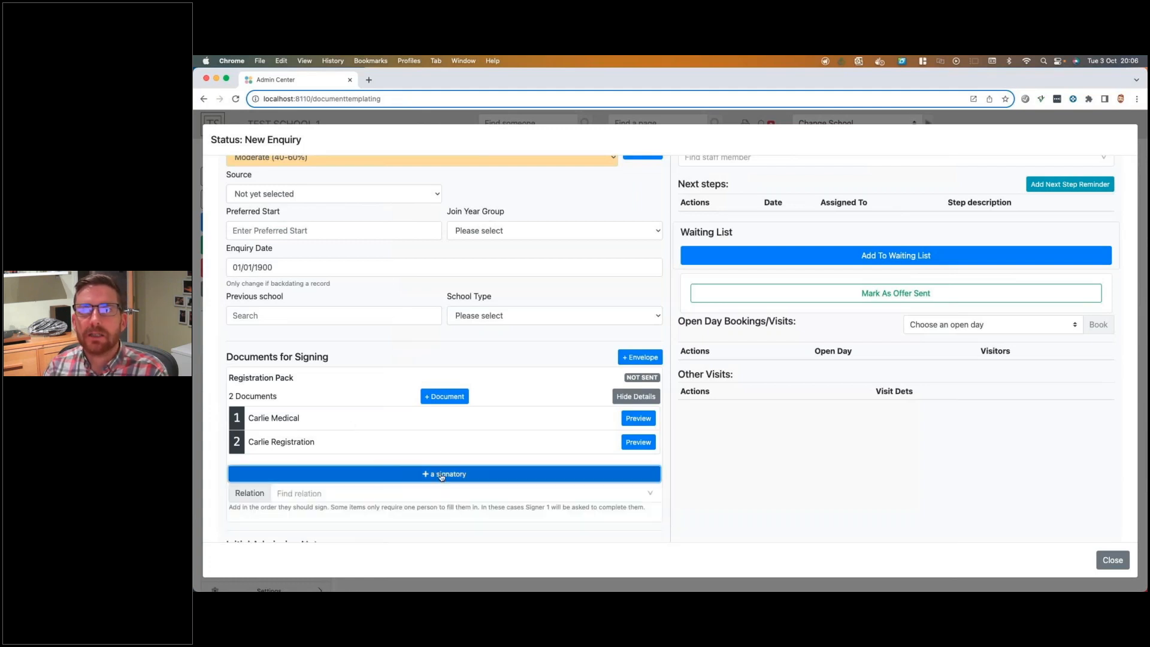
{"action": "left_click", "coordinate": [396, 495]}
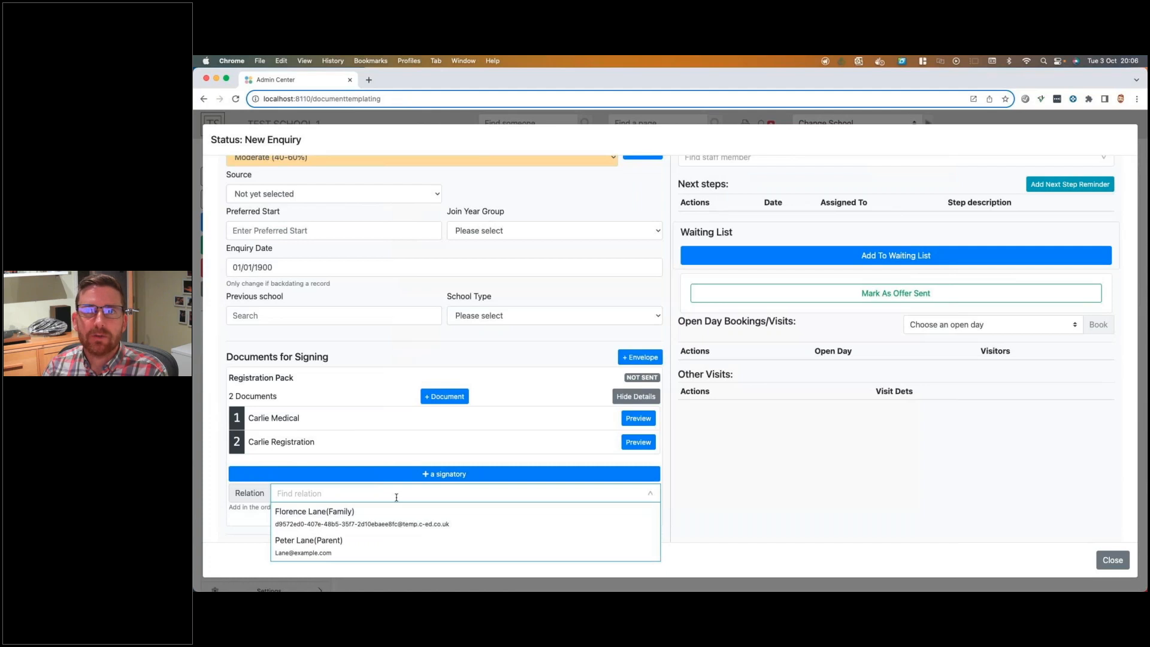
{"action": "left_click", "coordinate": [390, 520]}
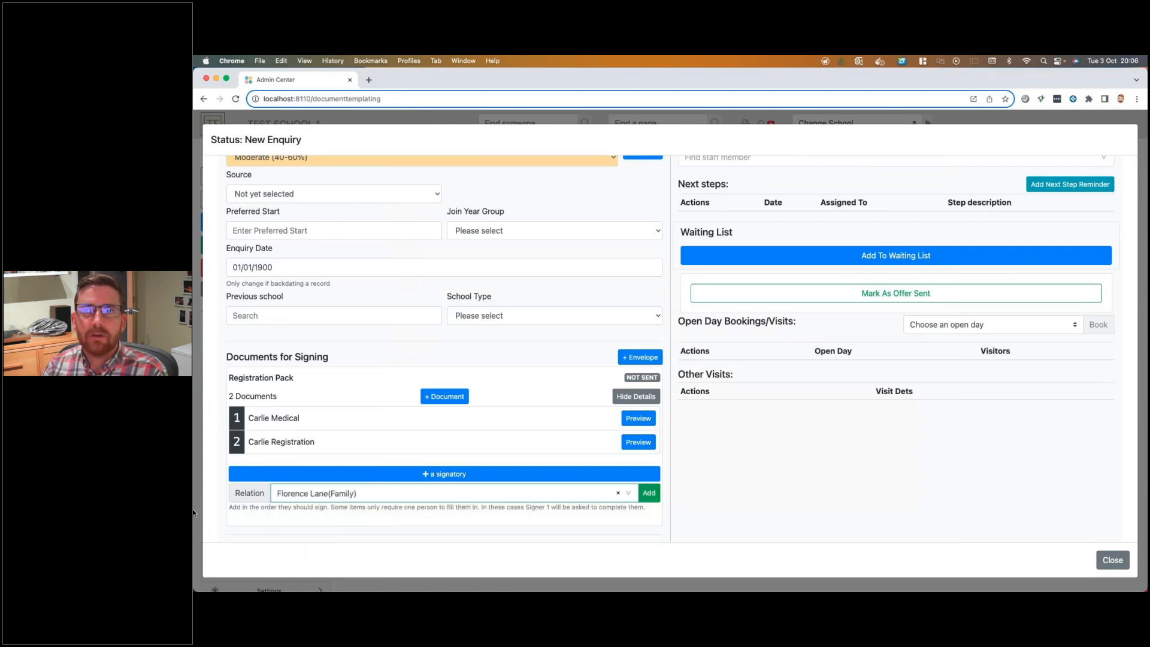
{"action": "left_click", "coordinate": [648, 493]}
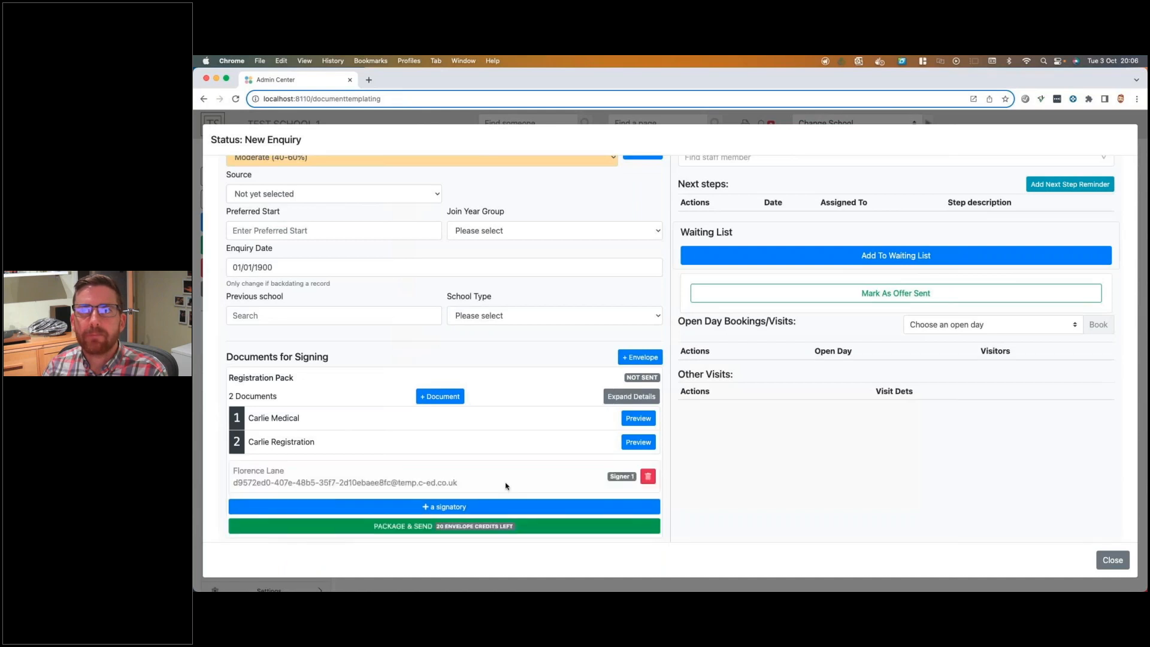
- Add the pupil's relation marked Parent as the second signatory of the Registration Pack envelope
{"action": "scroll", "coordinate": [505, 485], "scroll_direction": "down", "scroll_amount": 2}
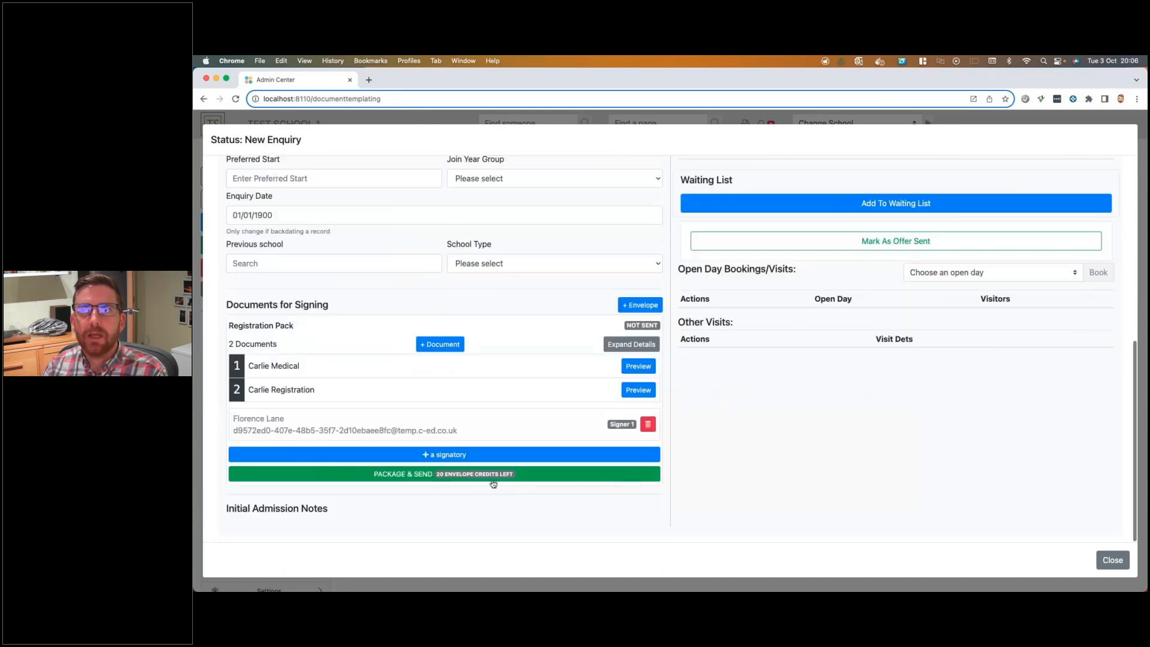
{"action": "left_click", "coordinate": [434, 455]}
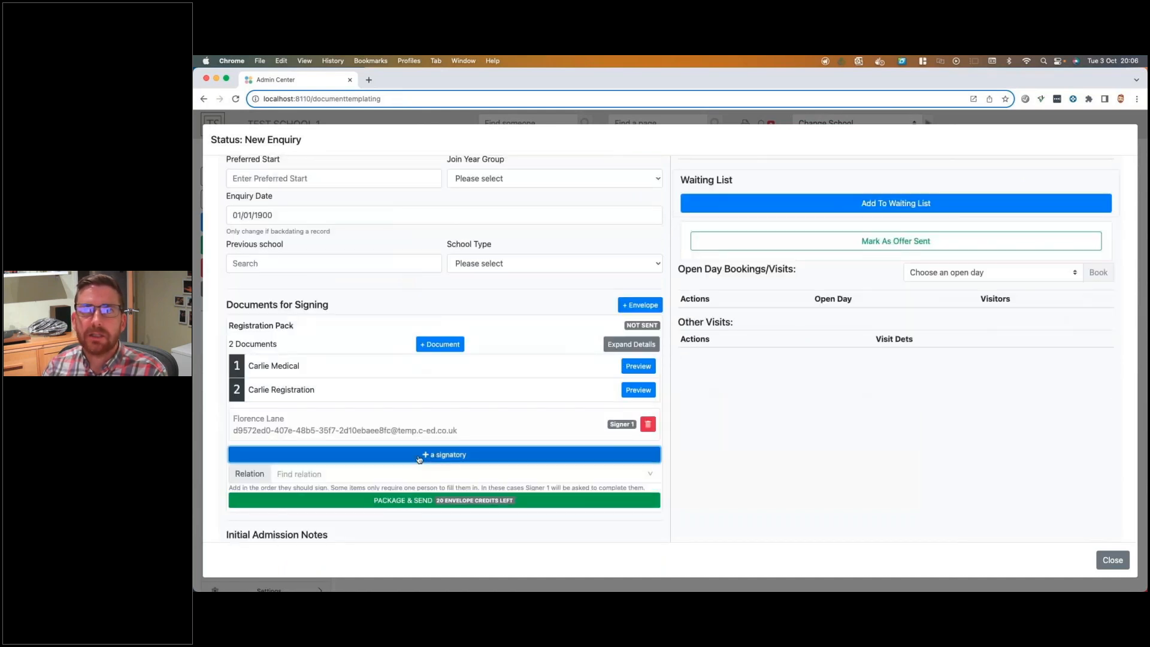
{"action": "left_click", "coordinate": [393, 474]}
{"action": "left_click", "coordinate": [390, 502]}
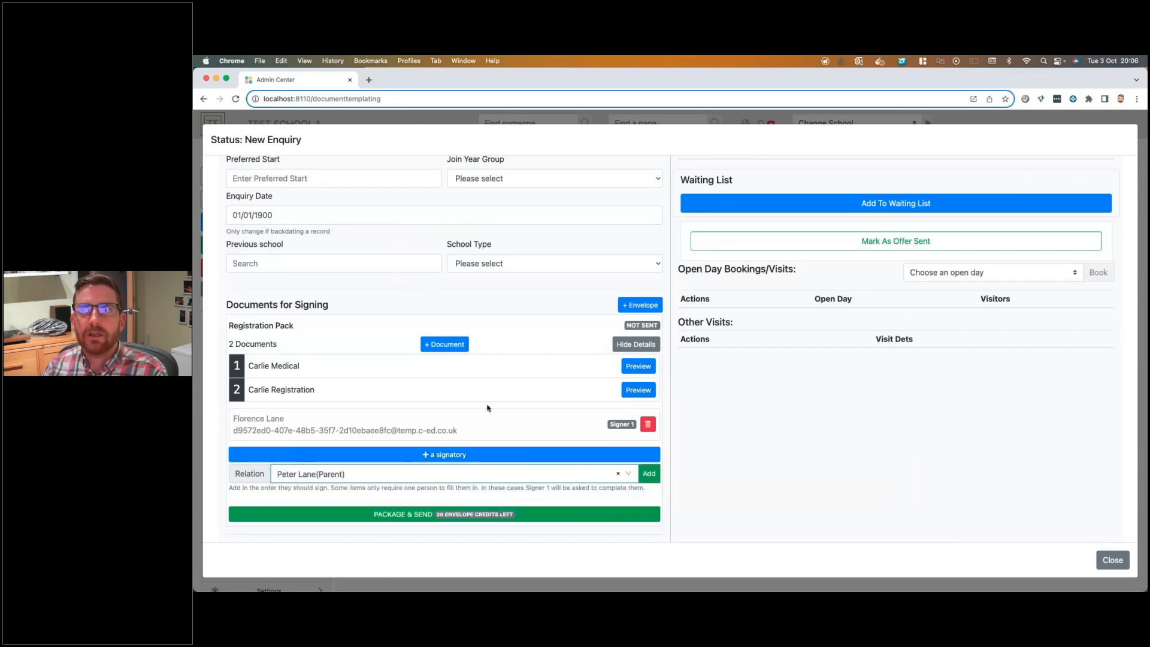
{"action": "left_click", "coordinate": [645, 474]}
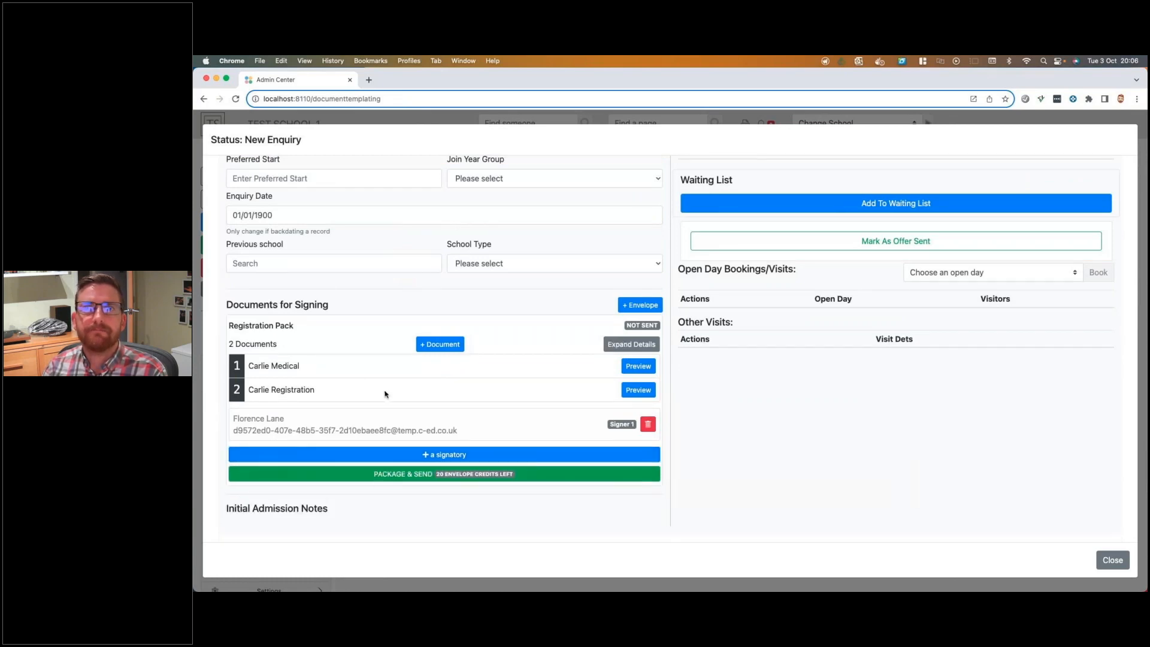
{"action": "scroll", "coordinate": [385, 395], "scroll_direction": "down", "scroll_amount": 1}
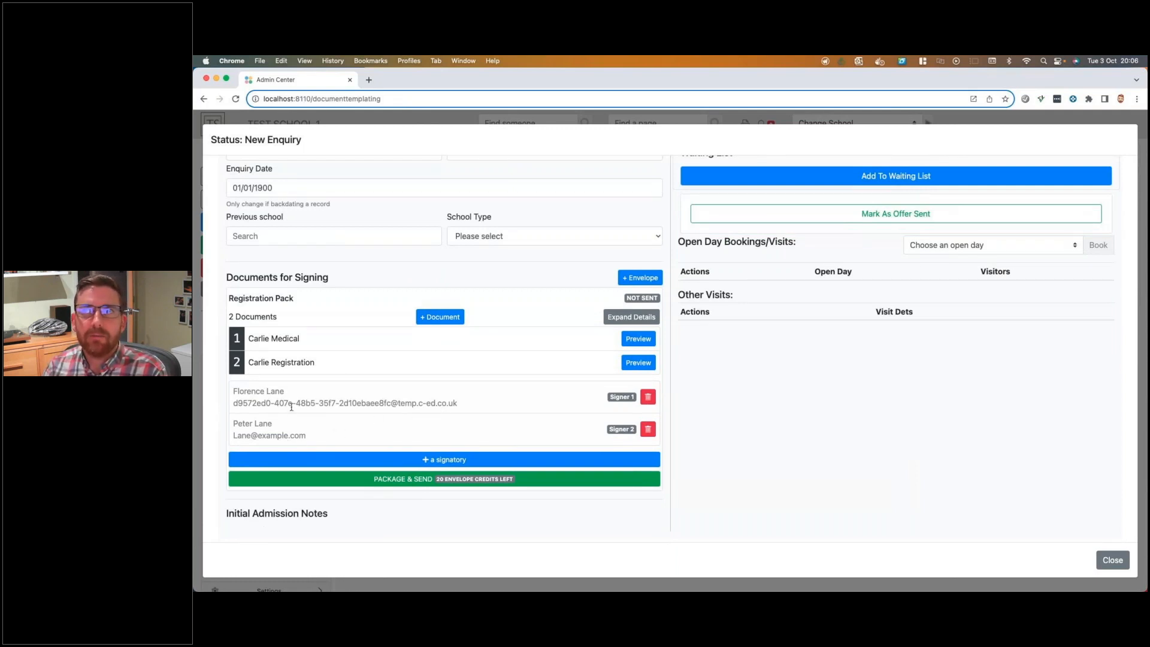
{"action": "scroll", "coordinate": [619, 414], "scroll_direction": "up", "scroll_amount": 1}
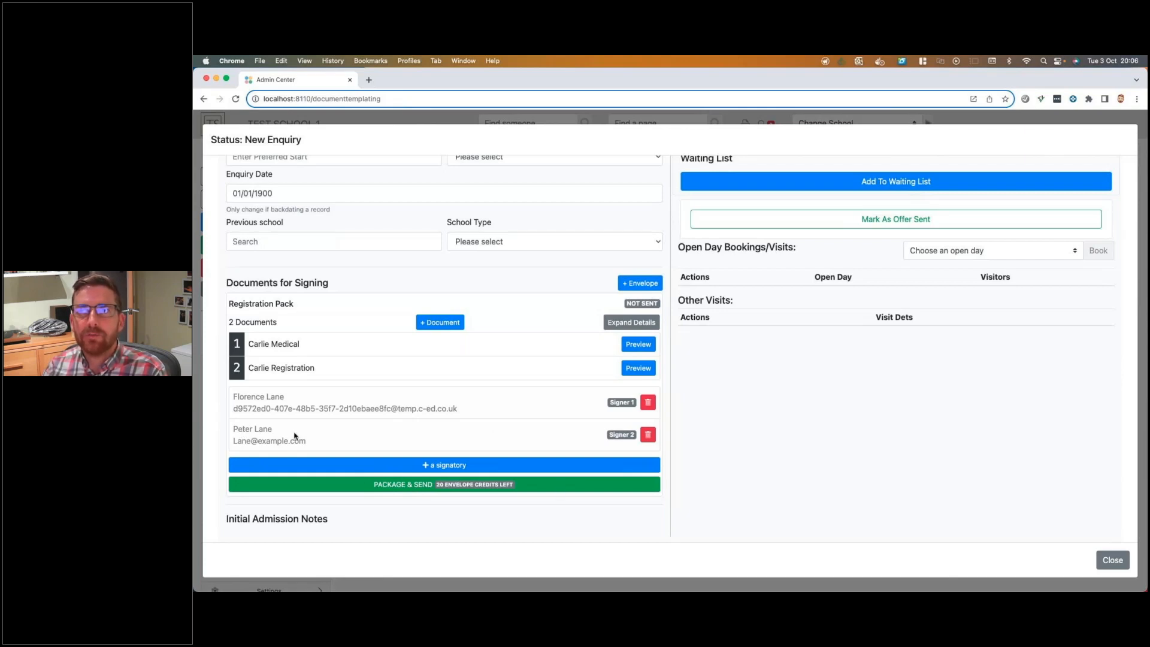
- Preview the registration document again and check both signers' contact details, the consent checkboxes and the two signature blocks
{"action": "left_click", "coordinate": [639, 369]}
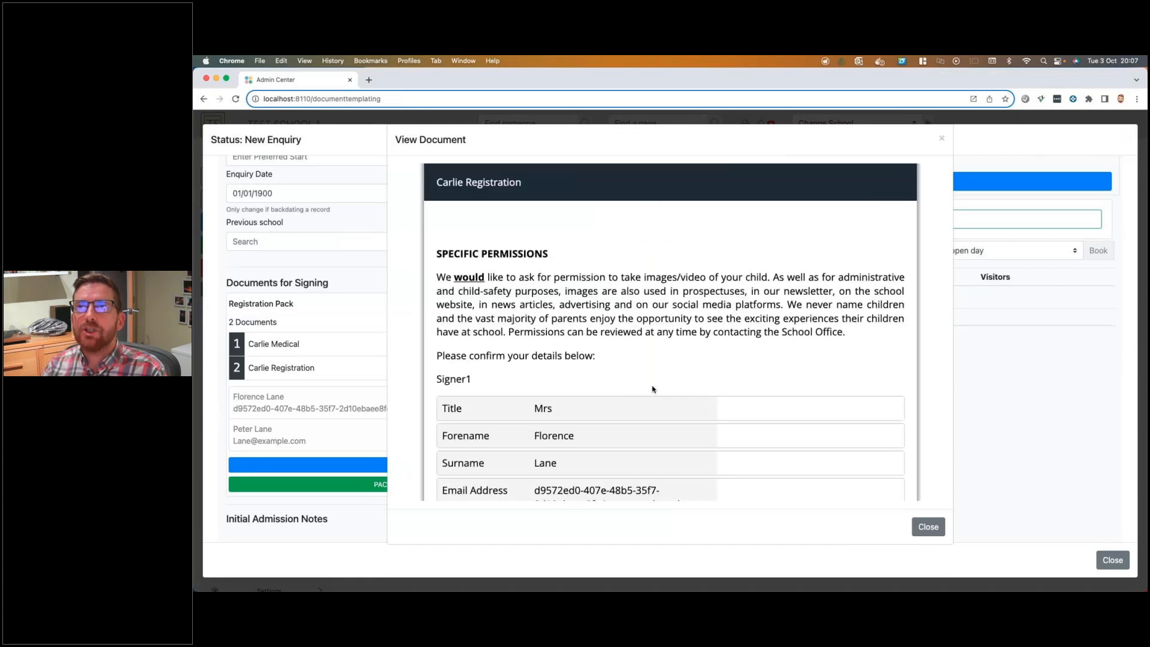
{"action": "scroll", "coordinate": [653, 390], "scroll_direction": "down", "scroll_amount": 10}
{"action": "scroll", "coordinate": [652, 389], "scroll_direction": "down", "scroll_amount": 10}
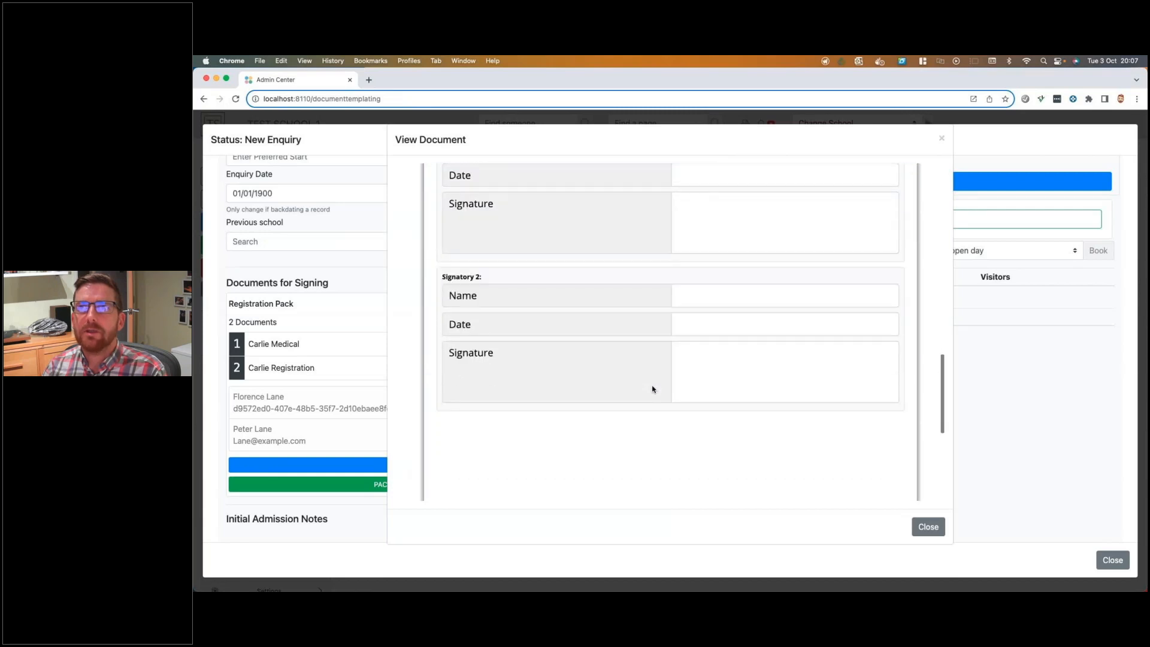
{"action": "scroll", "coordinate": [539, 368], "scroll_direction": "up", "scroll_amount": 10}
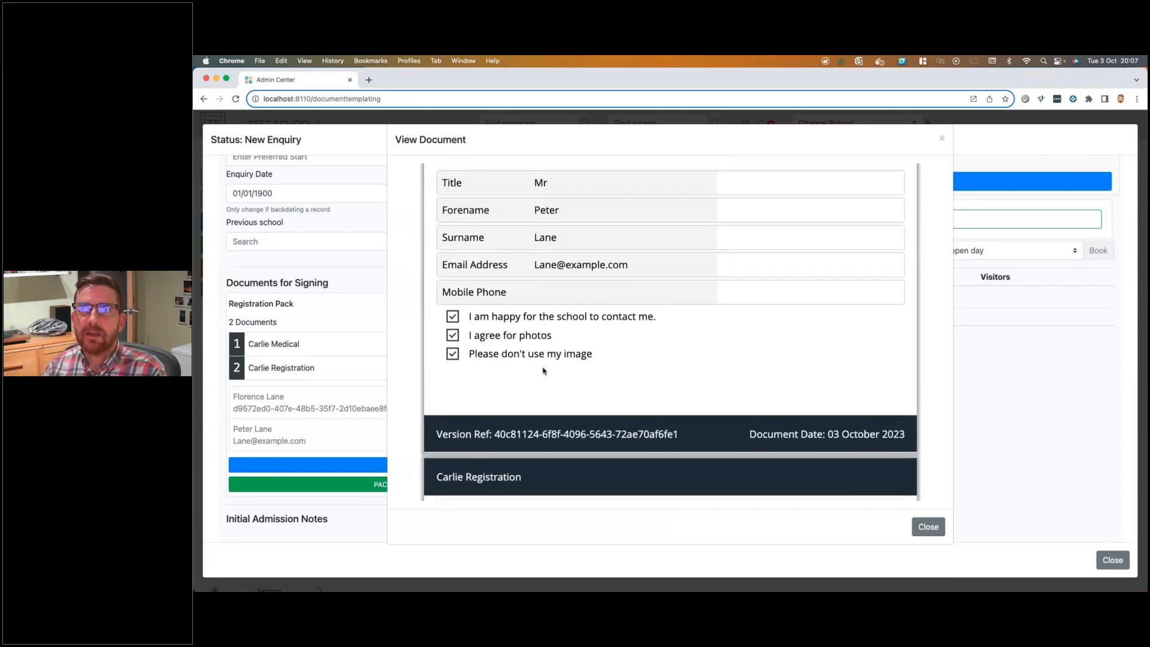
{"action": "scroll", "coordinate": [544, 371], "scroll_direction": "down", "scroll_amount": 10}
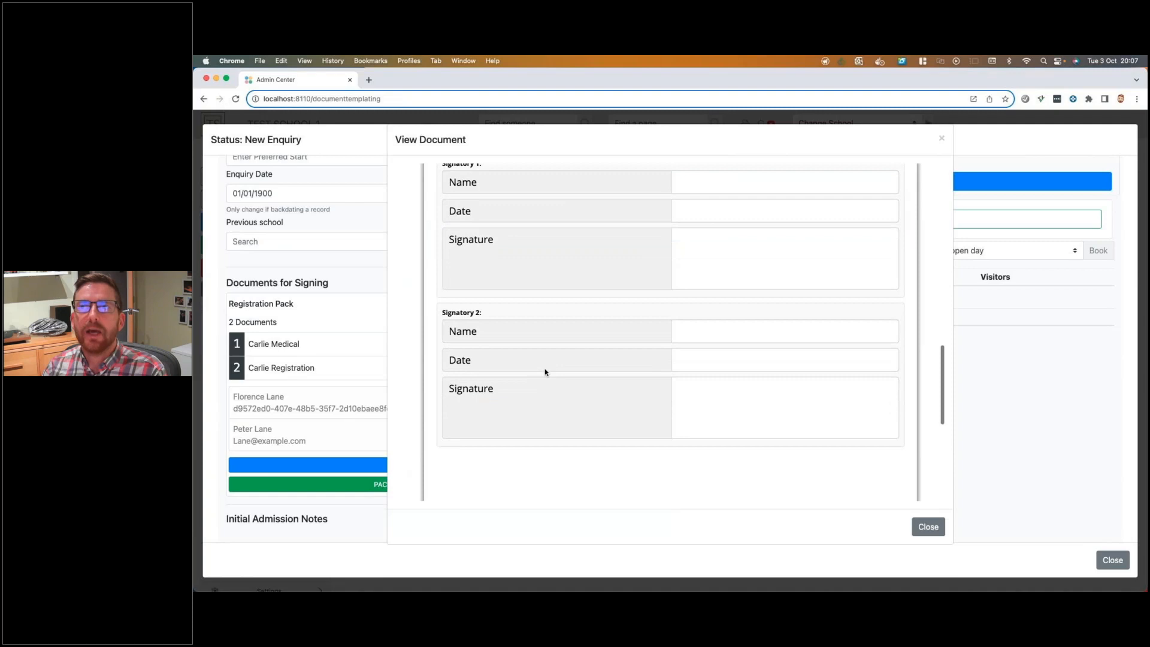
{"action": "scroll", "coordinate": [545, 372], "scroll_direction": "up", "scroll_amount": 10}
{"action": "scroll", "coordinate": [544, 372], "scroll_direction": "up", "scroll_amount": 10}
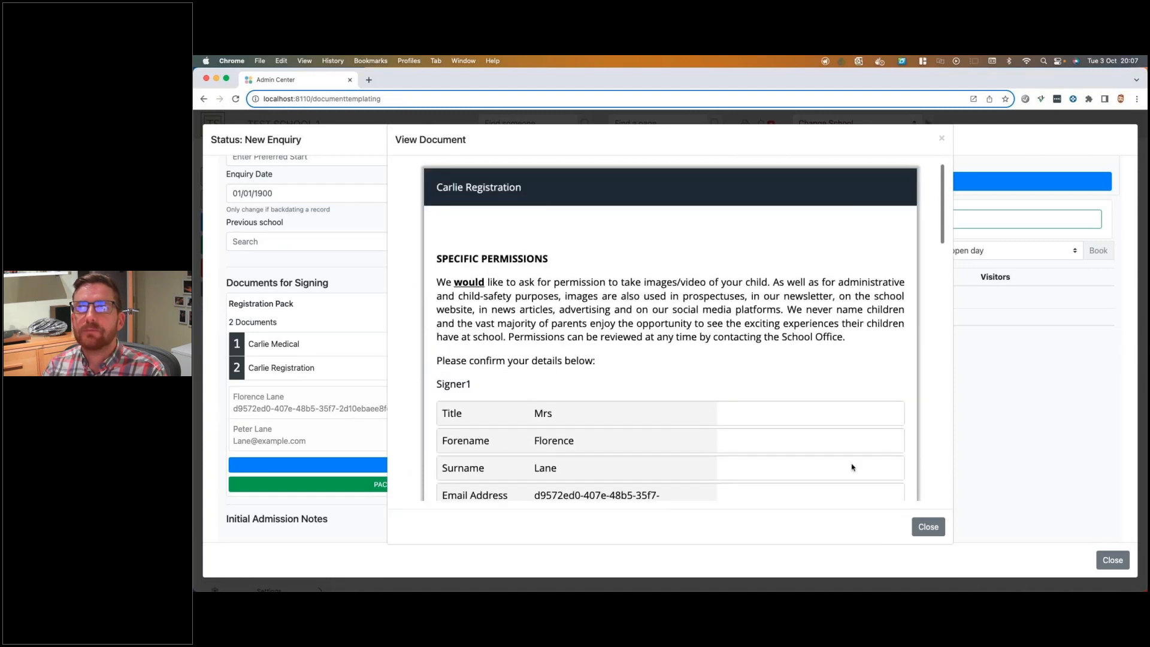
{"action": "left_click", "coordinate": [928, 527]}
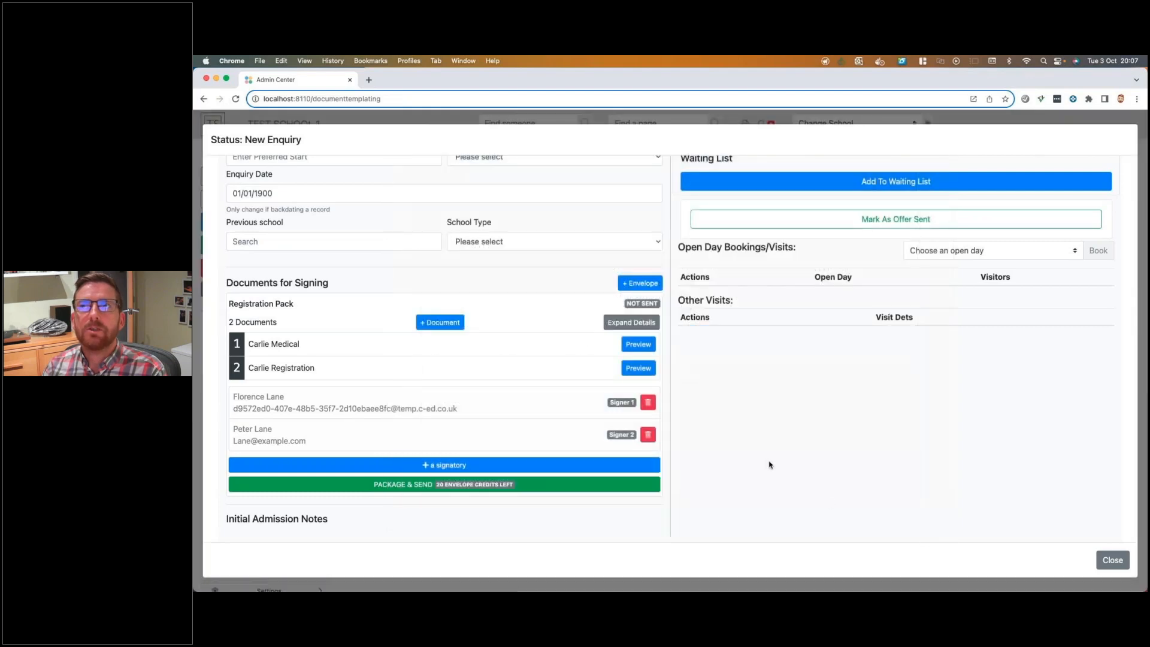
- Package and send the Registration Pack envelope for signing, and switch to the Parent Experience slide in Keynote
{"action": "left_click", "coordinate": [407, 485]}
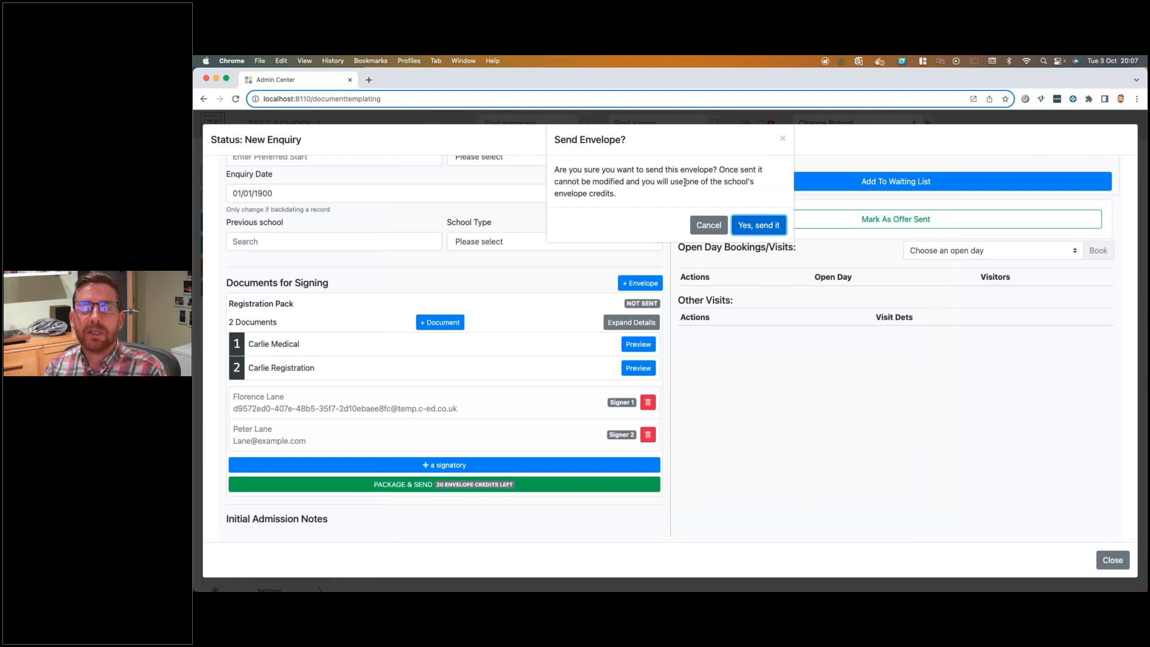
{"action": "left_click", "coordinate": [751, 224]}
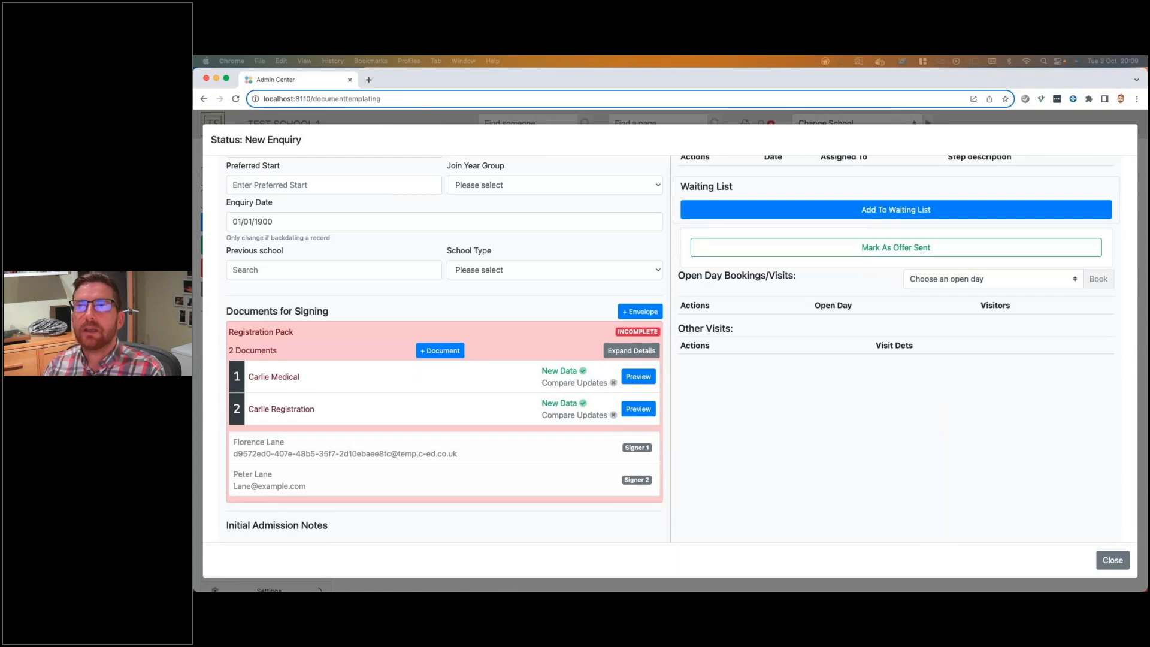
{"action": "key", "text": "super+Tab"}
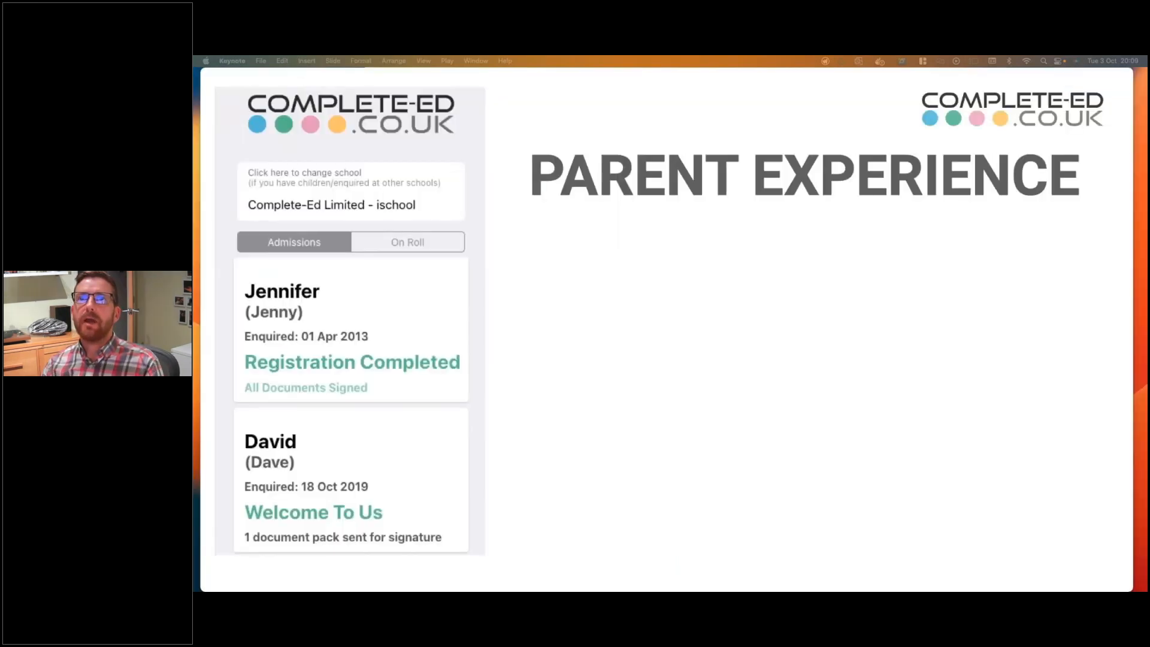